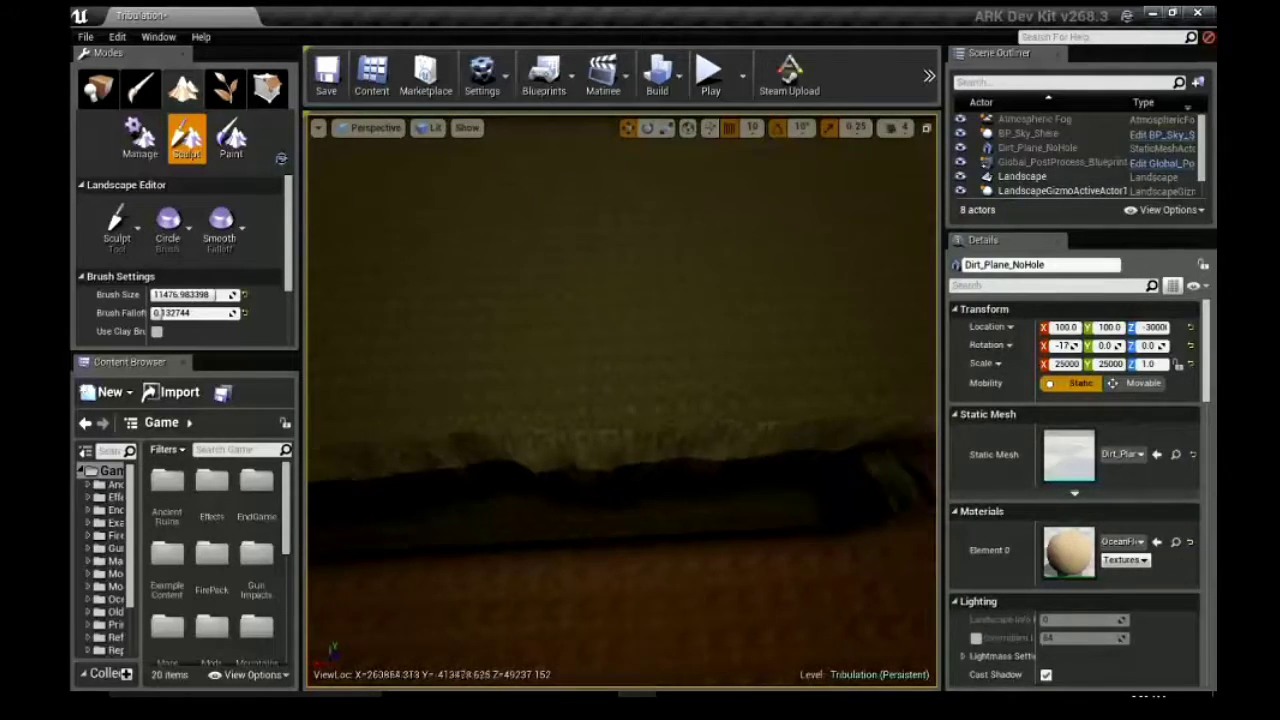
- Sculpt a continuous rough strip into the terrain along the landscape's straight outer edge, next to the dirt plane
{"action": "right_click_drag", "start_coordinate": [487, 515], "coordinate": [487, 515]}
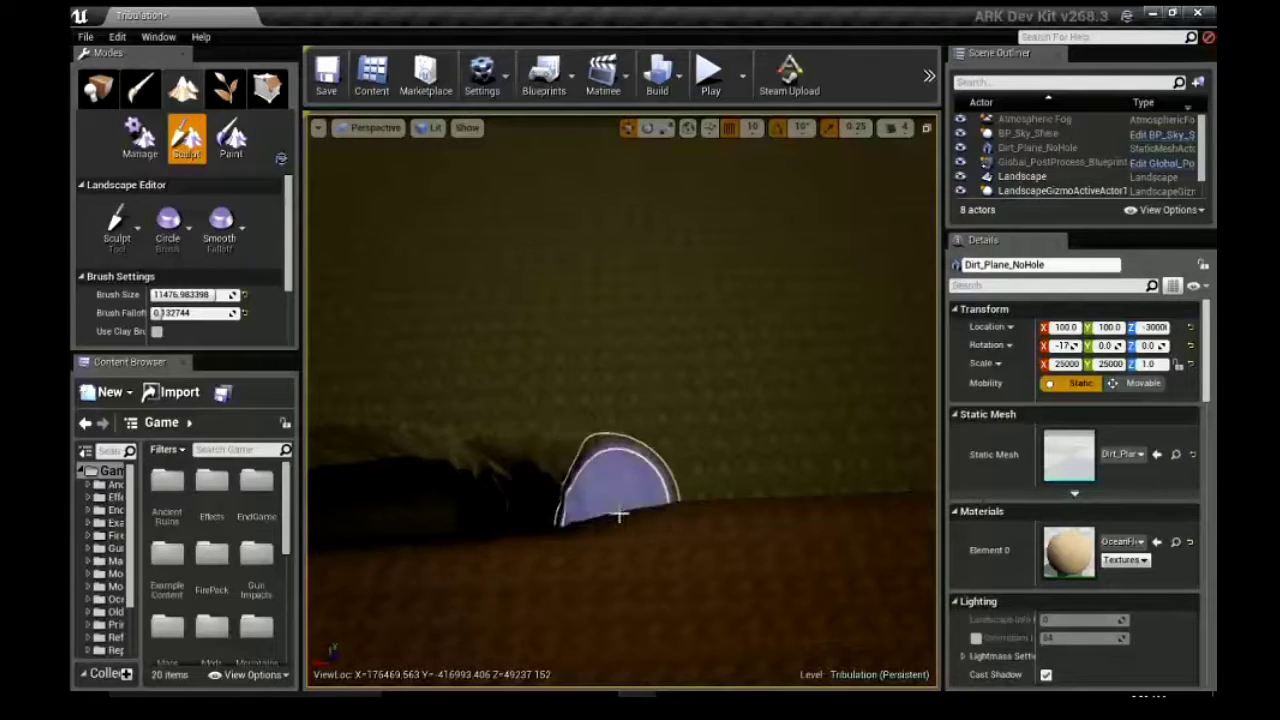
{"action": "mouse_move", "coordinate": [630, 517]}
{"action": "left_mouse_down"}
{"action": "mouse_move", "coordinate": [671, 486]}
{"action": "mouse_move", "coordinate": [847, 488]}
{"action": "left_mouse_up"}
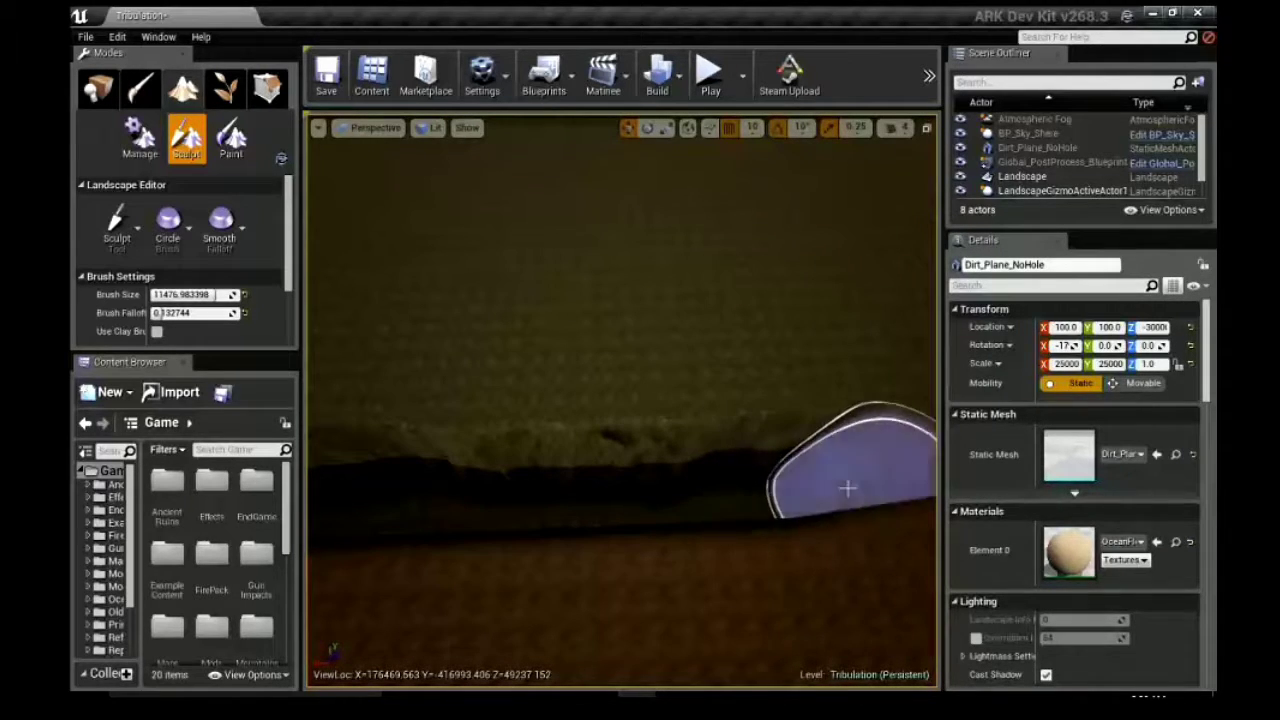
{"action": "right_click_drag", "start_coordinate": [911, 485], "coordinate": [911, 485]}
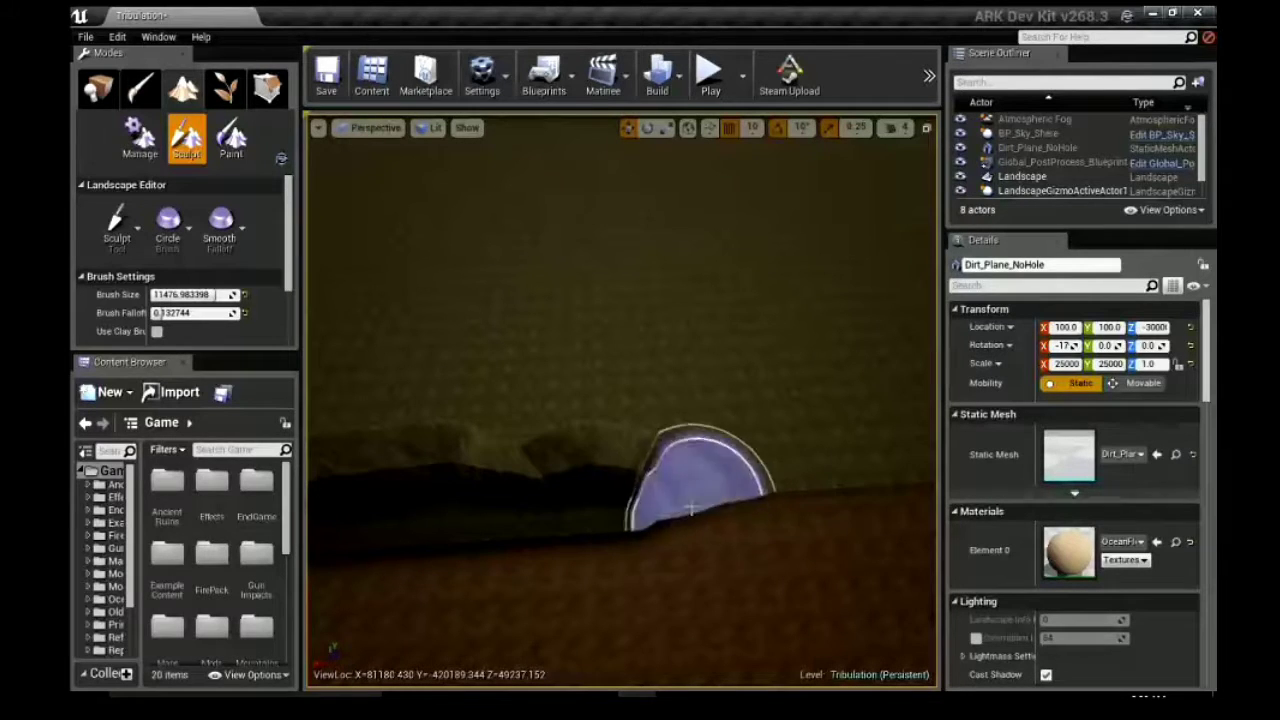
{"action": "left_click_drag", "start_coordinate": [690, 510], "coordinate": [857, 490]}
{"action": "key", "text": "d"}
{"action": "right_click_drag", "start_coordinate": [857, 490], "coordinate": [857, 490]}
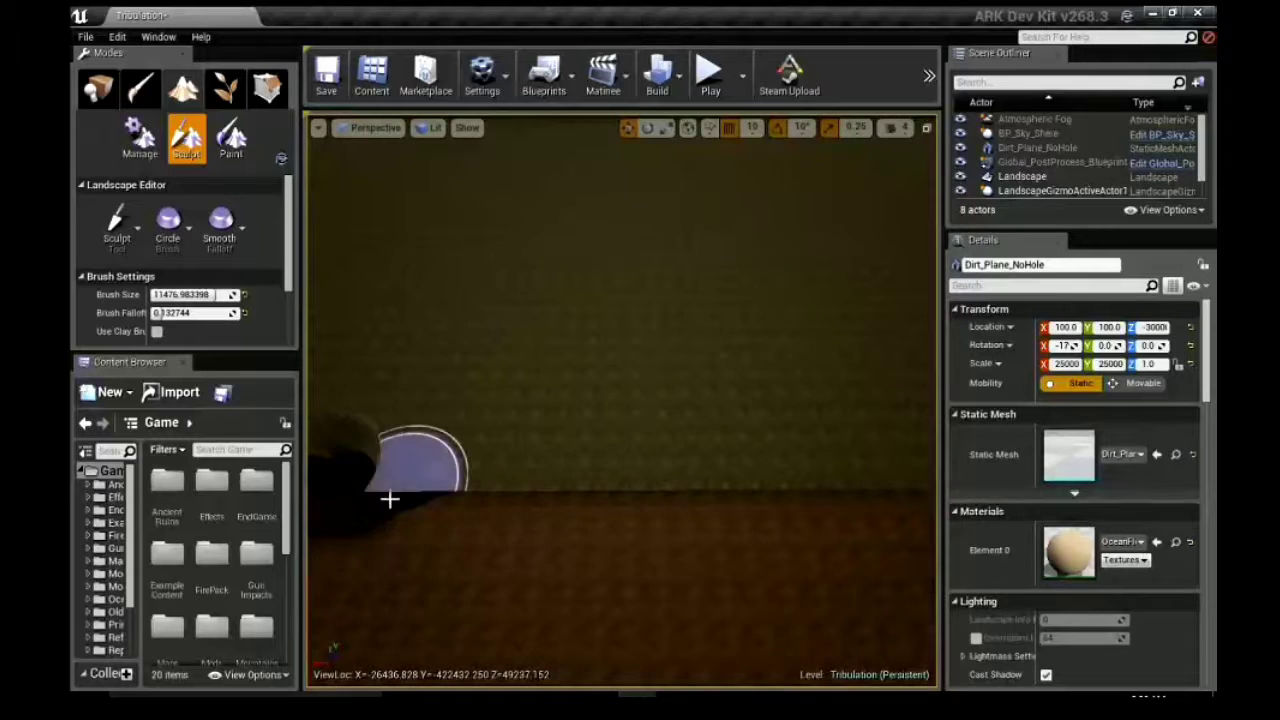
{"action": "right_click_drag", "start_coordinate": [424, 520], "coordinate": [573, 537]}
{"action": "key", "text": "d"}
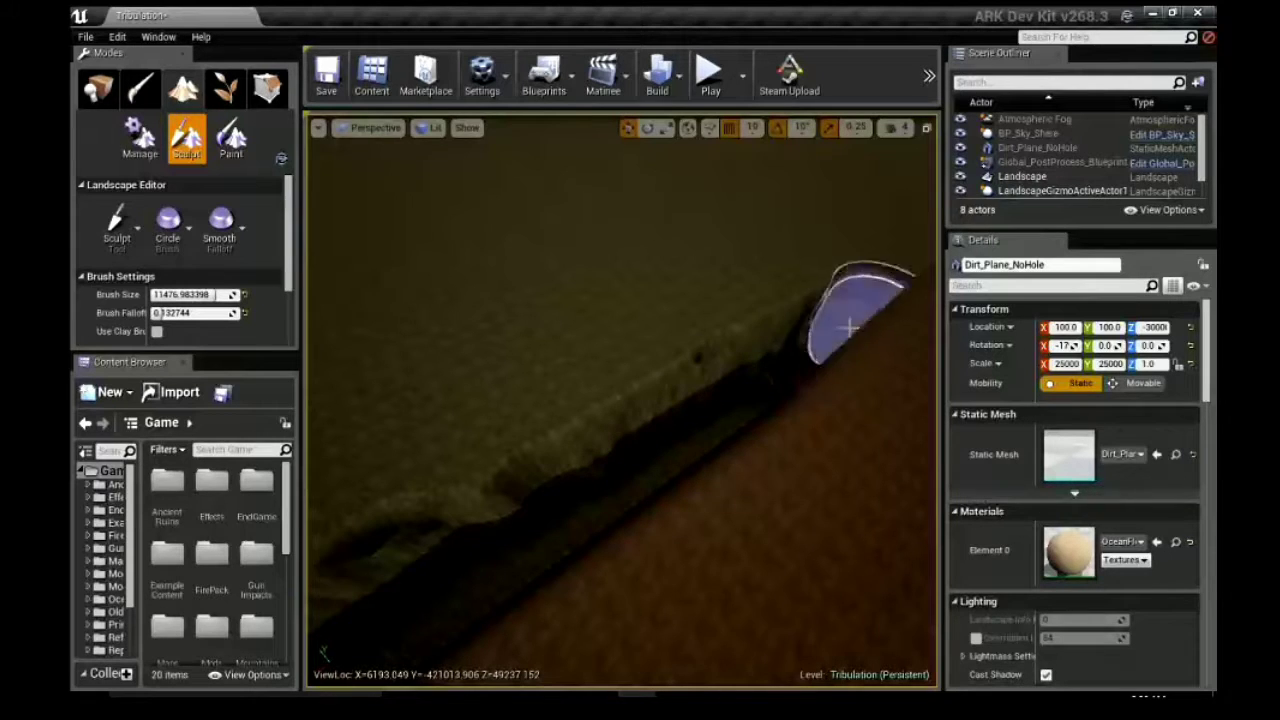
- Extend the sculpted strip along the same outer edge toward the landscape's far corner
{"action": "right_click_drag", "start_coordinate": [858, 338], "coordinate": [858, 338]}
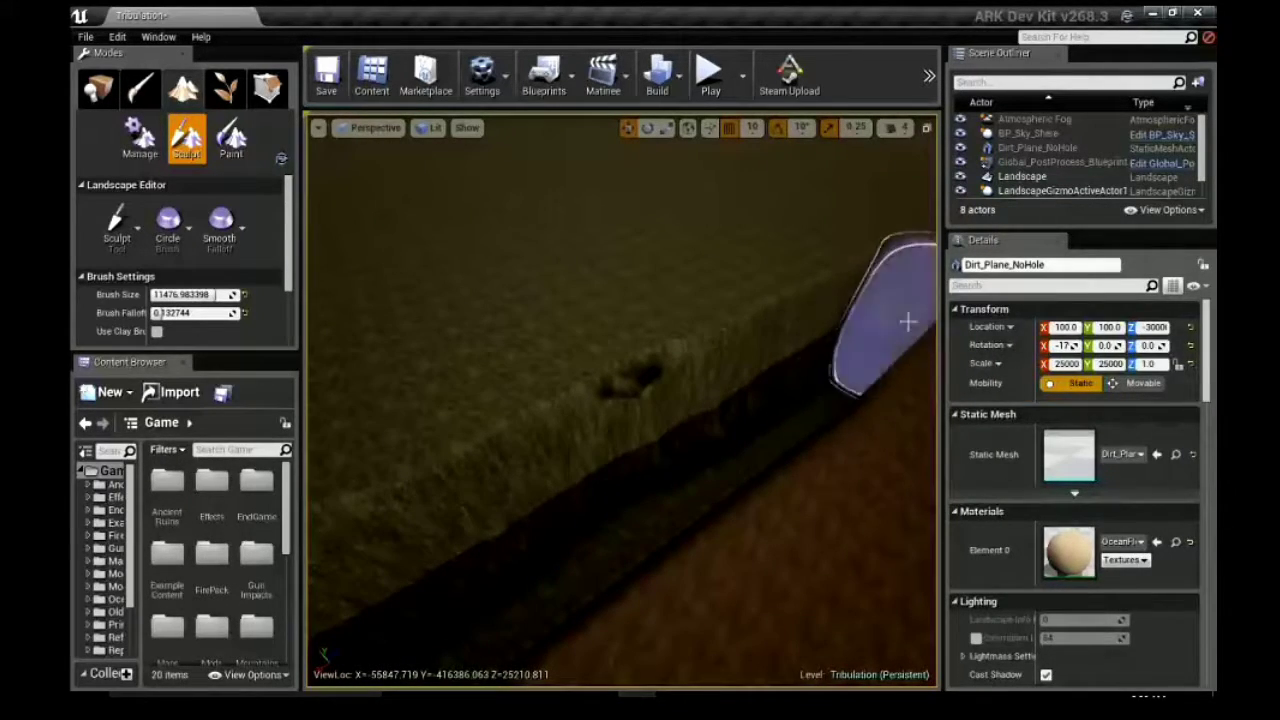
{"action": "right_click_drag", "start_coordinate": [909, 320], "coordinate": [851, 346]}
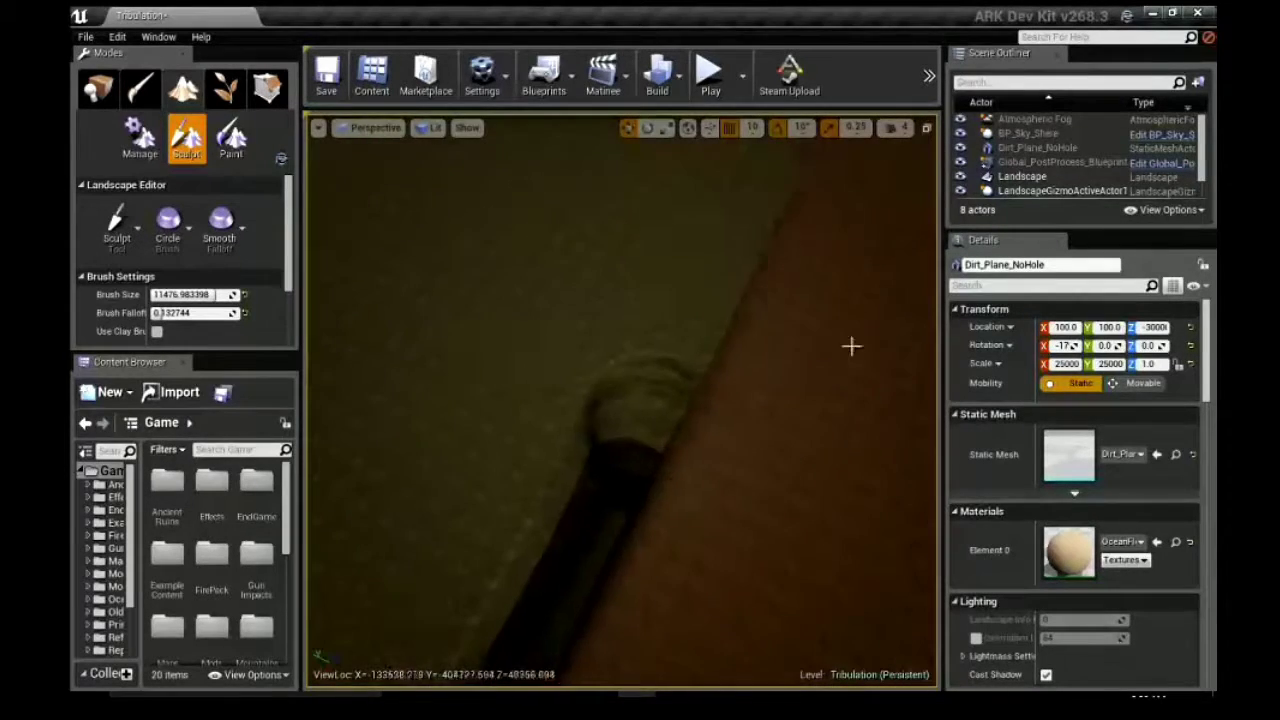
{"action": "left_click_drag", "start_coordinate": [659, 424], "coordinate": [720, 295]}
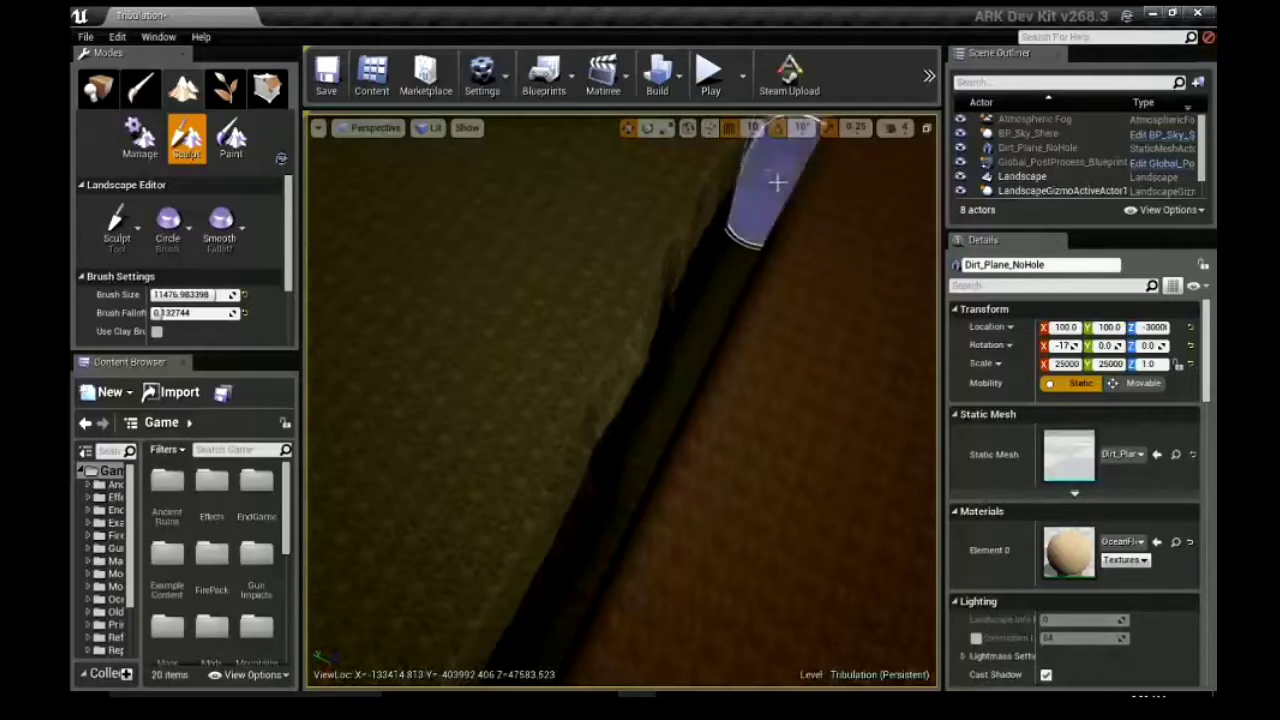
{"action": "right_click_drag", "start_coordinate": [777, 182], "coordinate": [777, 182]}
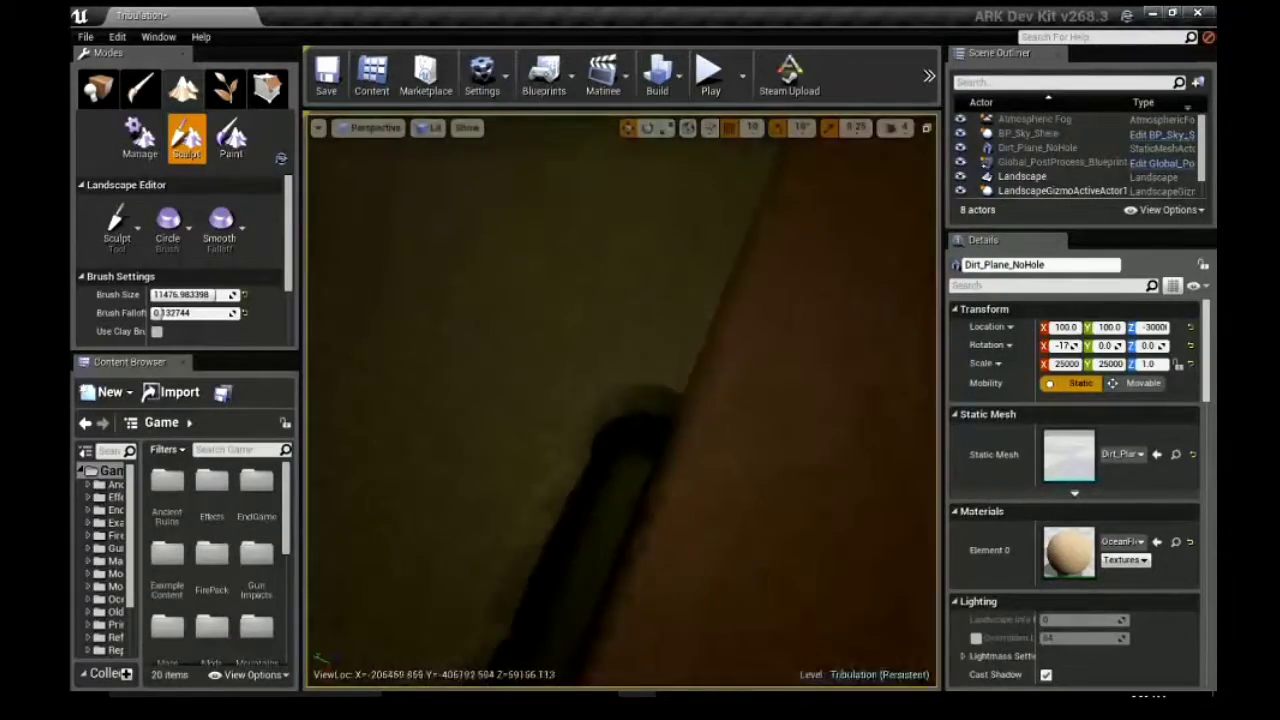
{"action": "right_click_drag", "start_coordinate": [627, 490], "coordinate": [627, 490]}
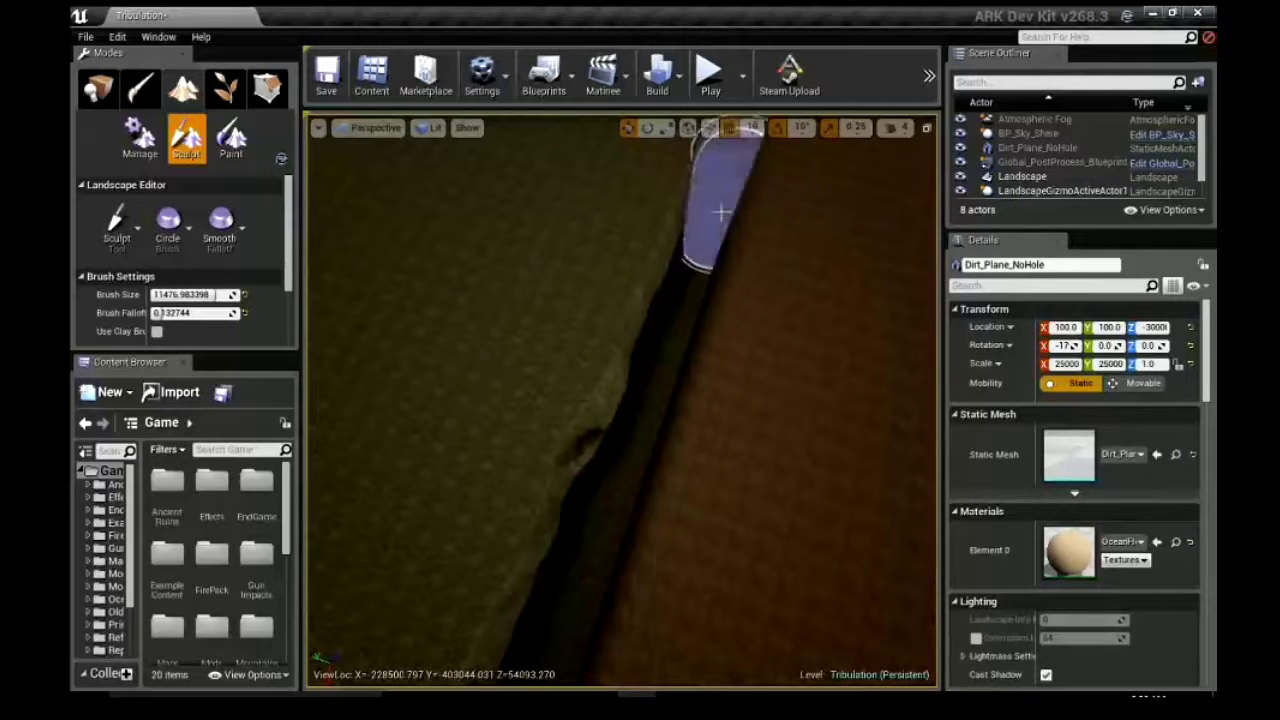
{"action": "right_click_drag", "start_coordinate": [728, 163], "coordinate": [435, 488]}
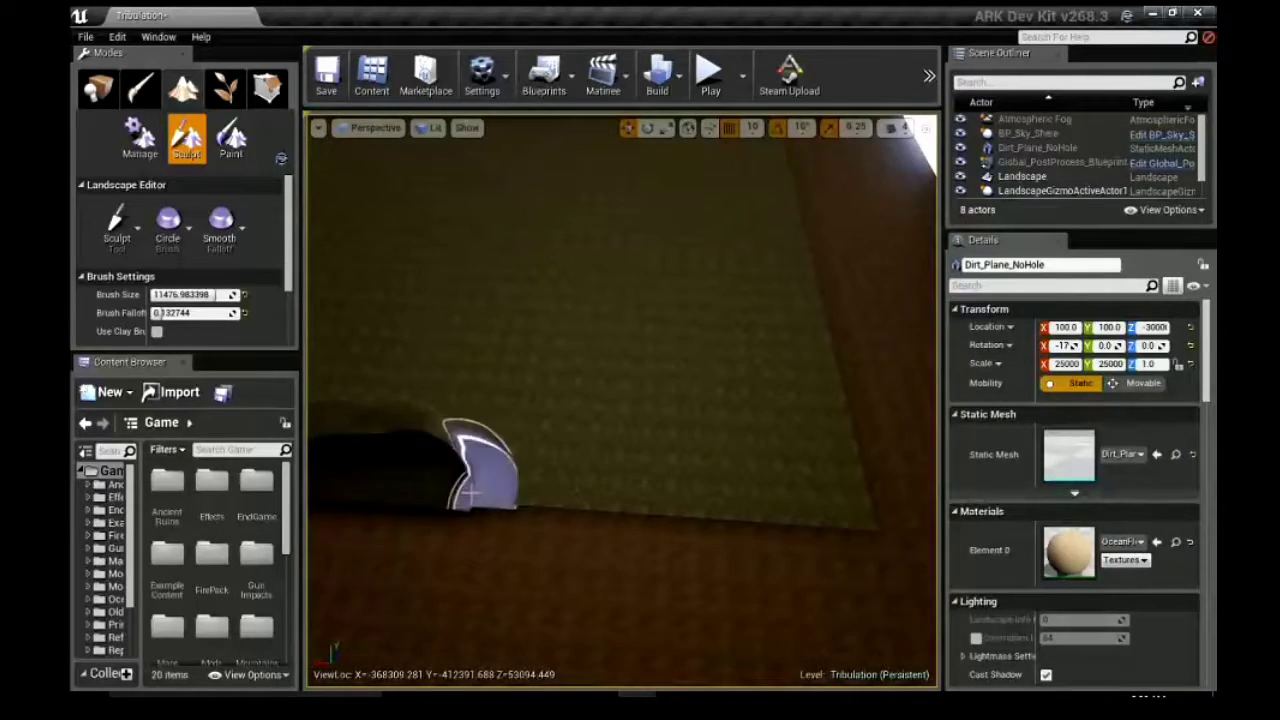
- Sculpt the remaining stretch of this edge and carry the strip around the landscape's corner
{"action": "left_click_drag", "start_coordinate": [720, 509], "coordinate": [742, 508]}
{"action": "mouse_move", "coordinate": [778, 463]}
{"action": "left_mouse_down"}
{"action": "mouse_move", "coordinate": [677, 474]}
{"action": "mouse_move", "coordinate": [663, 494]}
{"action": "left_mouse_up"}
{"action": "right_click_drag", "start_coordinate": [663, 494], "coordinate": [654, 500]}
{"action": "mouse_move", "coordinate": [609, 598]}
{"action": "left_mouse_down"}
{"action": "mouse_move", "coordinate": [713, 624]}
{"action": "mouse_move", "coordinate": [804, 581]}
{"action": "mouse_move", "coordinate": [683, 625]}
{"action": "mouse_move", "coordinate": [521, 530]}
{"action": "mouse_move", "coordinate": [708, 637]}
{"action": "mouse_move", "coordinate": [753, 609]}
{"action": "left_mouse_up"}
{"action": "mouse_move", "coordinate": [787, 588]}
{"action": "right_mouse_down"}
{"action": "mouse_move", "coordinate": [651, 623]}
{"action": "mouse_move", "coordinate": [581, 587]}
{"action": "mouse_move", "coordinate": [564, 500]}
{"action": "right_mouse_up"}
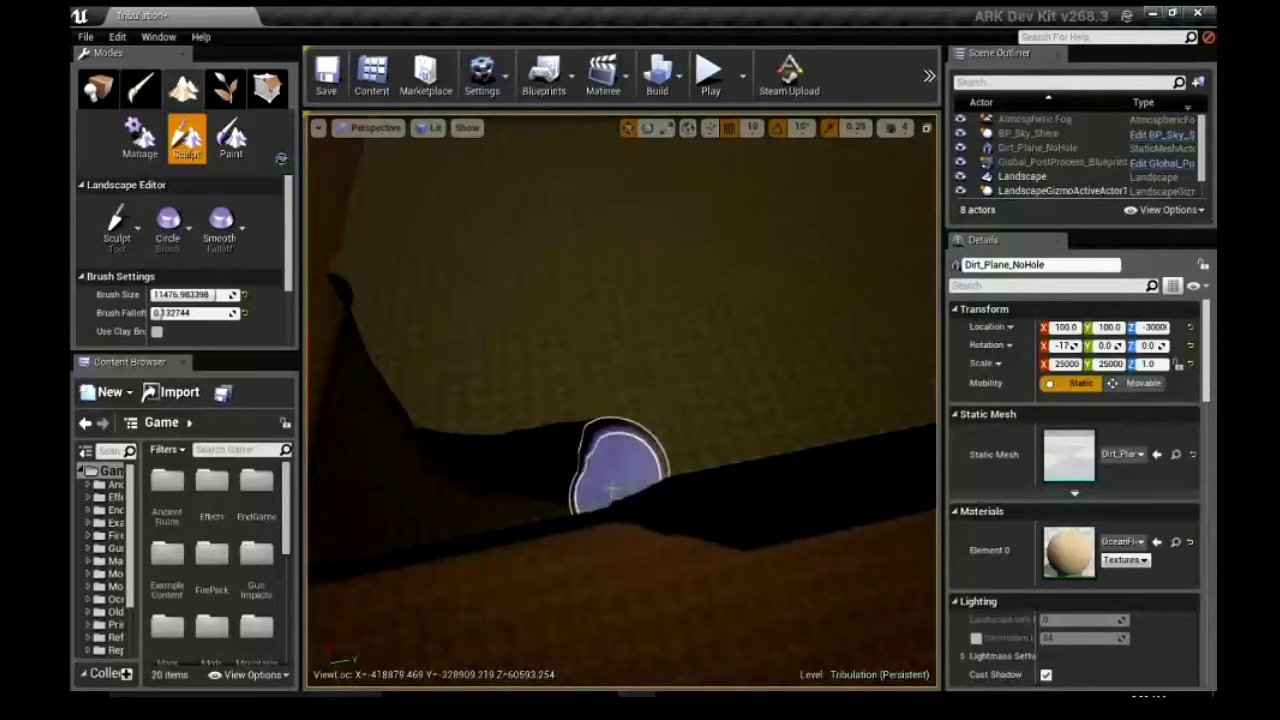
- Sculpt the strip onward along the second outer edge of the landscape, away from the corner
{"action": "left_click_drag", "start_coordinate": [713, 460], "coordinate": [778, 441]}
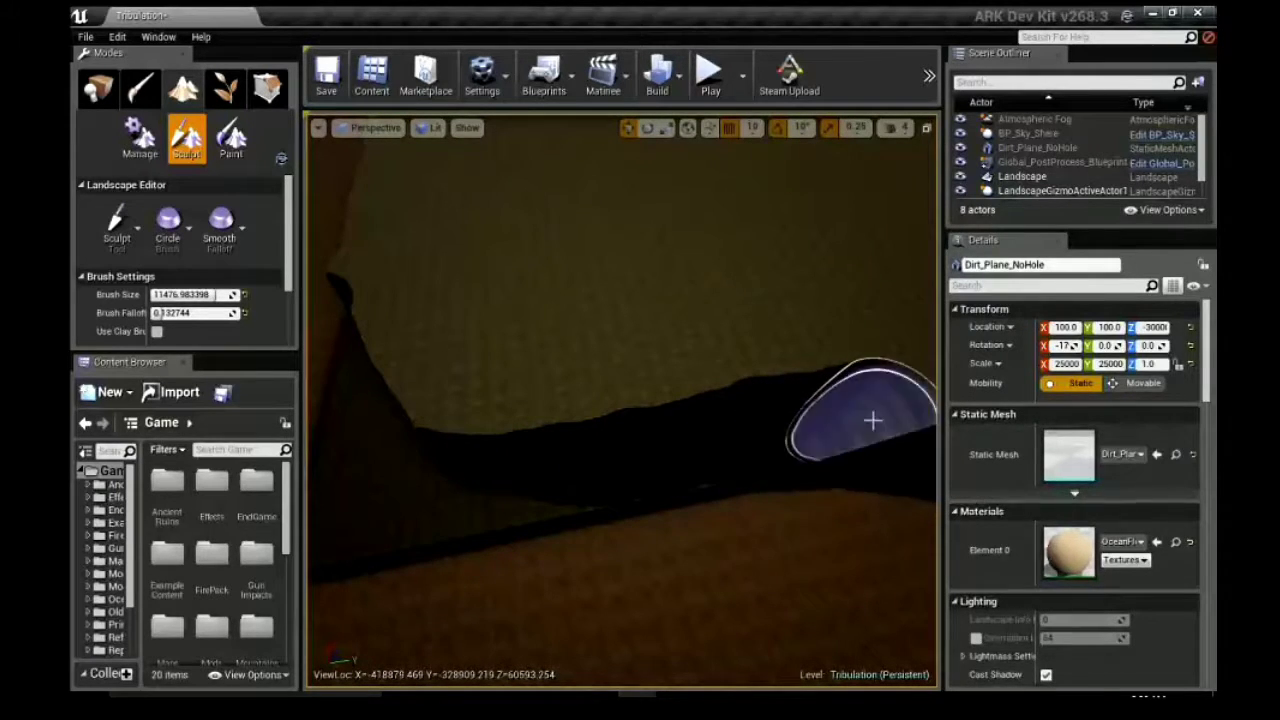
{"action": "right_click_drag", "start_coordinate": [923, 418], "coordinate": [888, 431]}
{"action": "mouse_move", "coordinate": [460, 530]}
{"action": "left_mouse_down"}
{"action": "mouse_move", "coordinate": [569, 569]}
{"action": "mouse_move", "coordinate": [614, 543]}
{"action": "mouse_move", "coordinate": [705, 563]}
{"action": "mouse_move", "coordinate": [829, 557]}
{"action": "mouse_move", "coordinate": [693, 591]}
{"action": "left_mouse_up"}
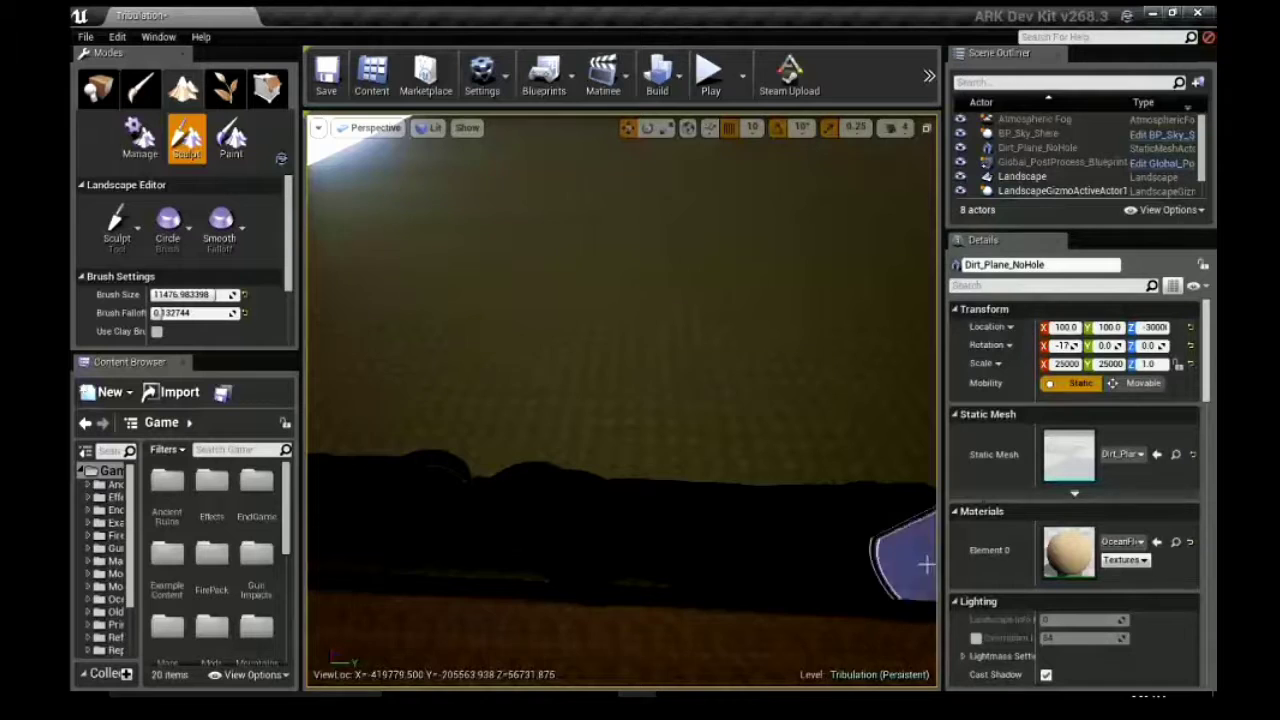
- Use the Flatten tool with brush size 11028.616211 to level the rest of the second edge up to the next corner
{"action": "mouse_move", "coordinate": [926, 565]}
{"action": "right_mouse_down"}
{"action": "mouse_move", "coordinate": [640, 450]}
{"action": "mouse_move", "coordinate": [337, 391]}
{"action": "right_mouse_up"}
{"action": "left_click", "coordinate": [116, 225]}
{"action": "left_click", "coordinate": [150, 250]}
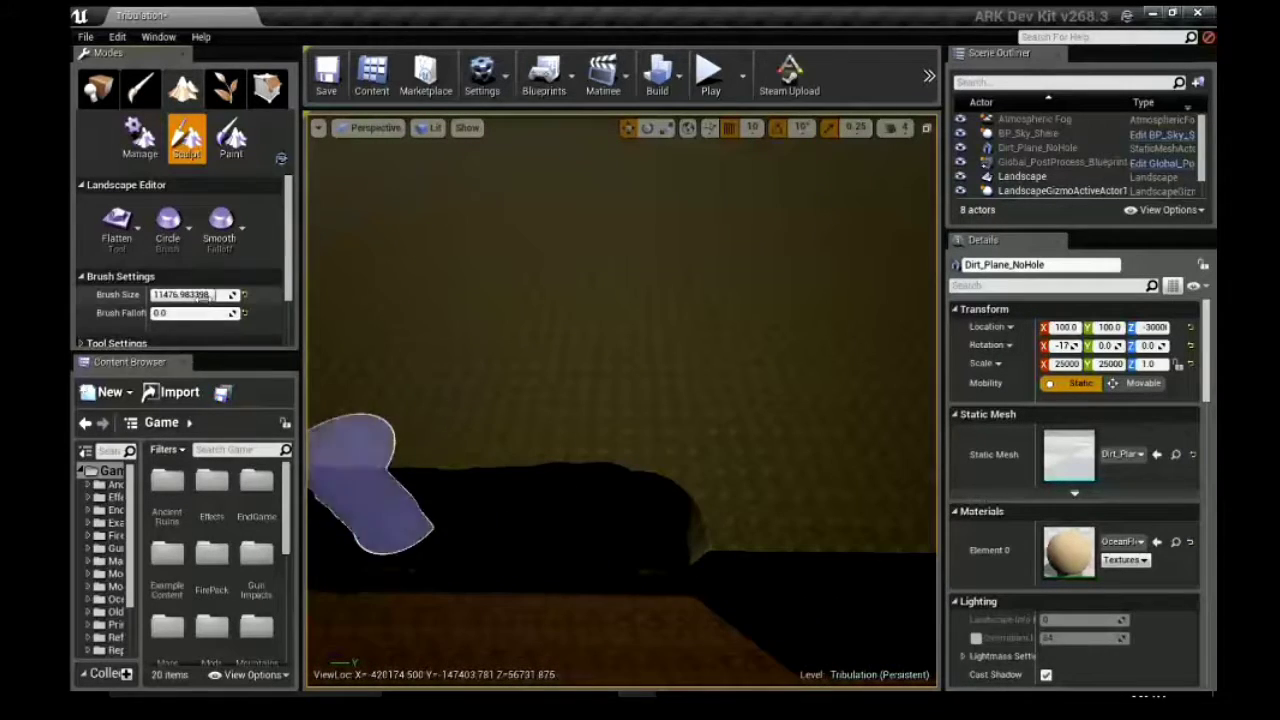
{"action": "left_click_drag", "start_coordinate": [205, 296], "coordinate": [195, 296]}
{"action": "mouse_move", "coordinate": [586, 549]}
{"action": "left_mouse_down"}
{"action": "mouse_move", "coordinate": [853, 562]}
{"action": "mouse_move", "coordinate": [699, 581]}
{"action": "mouse_move", "coordinate": [824, 564]}
{"action": "left_mouse_up"}
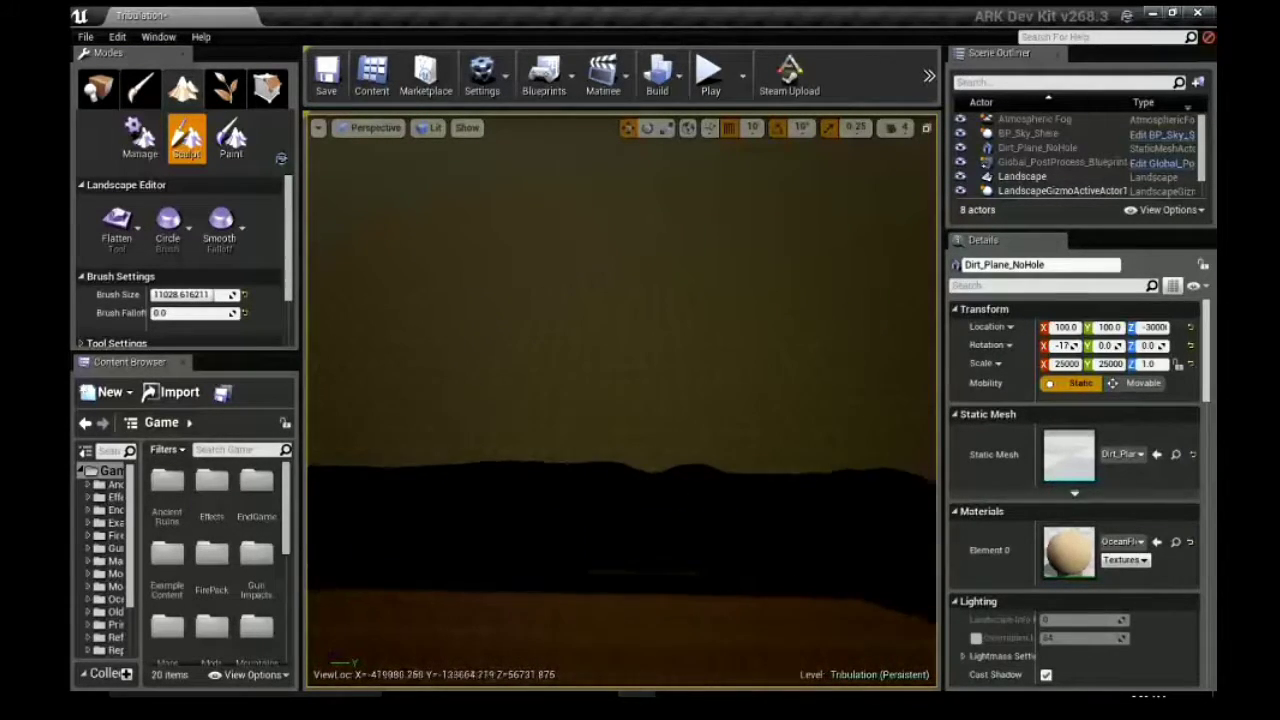
{"action": "left_click_drag", "start_coordinate": [514, 440], "coordinate": [514, 380]}
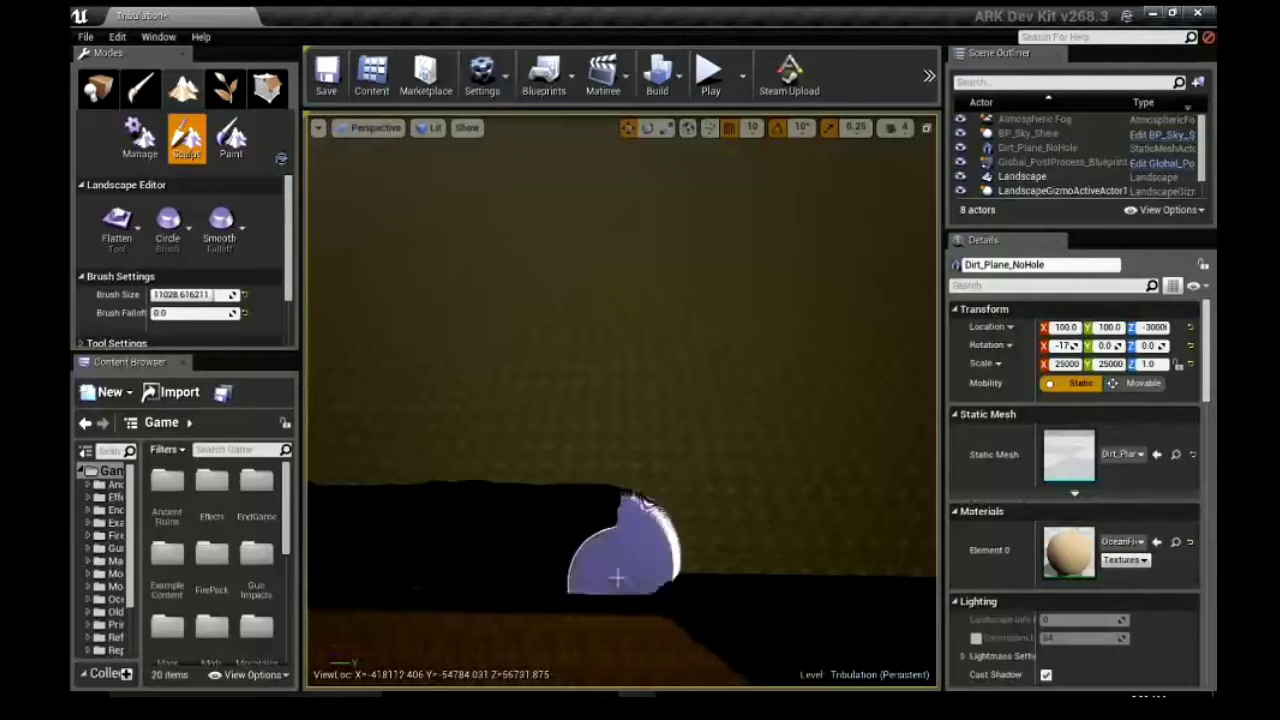
{"action": "left_click_drag", "start_coordinate": [617, 577], "coordinate": [903, 574]}
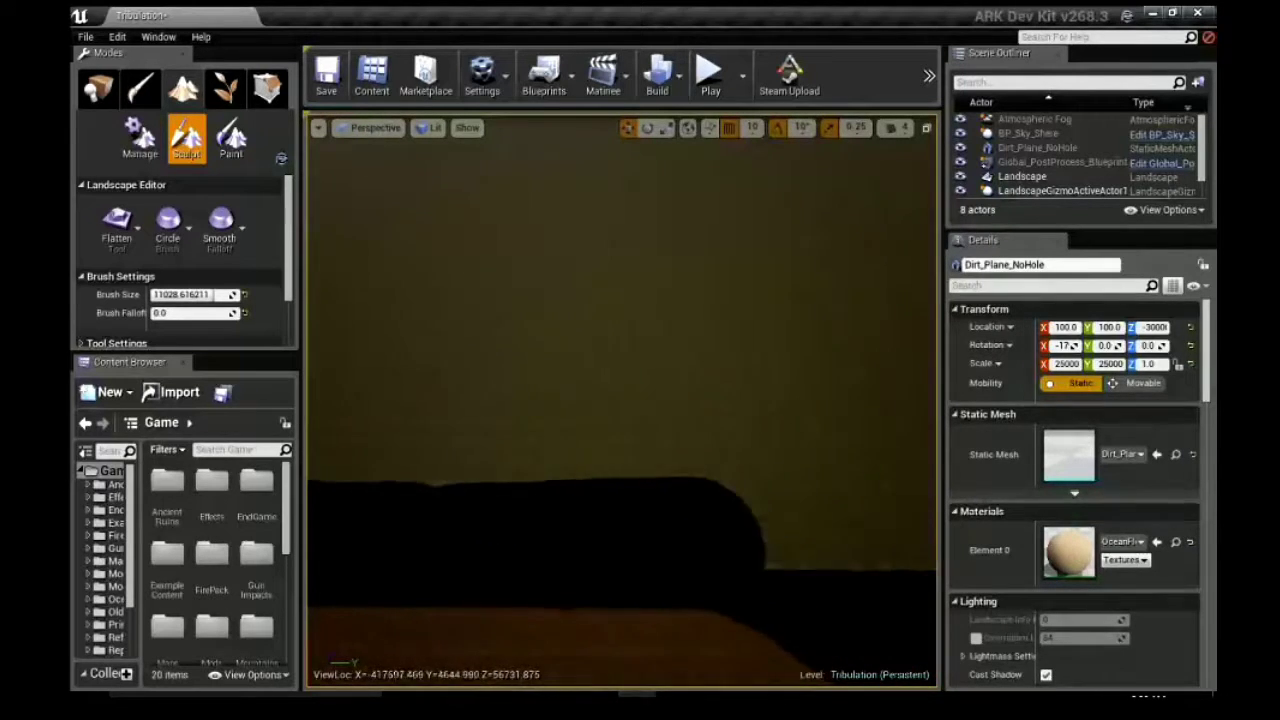
{"action": "left_click_drag", "start_coordinate": [500, 563], "coordinate": [778, 572]}
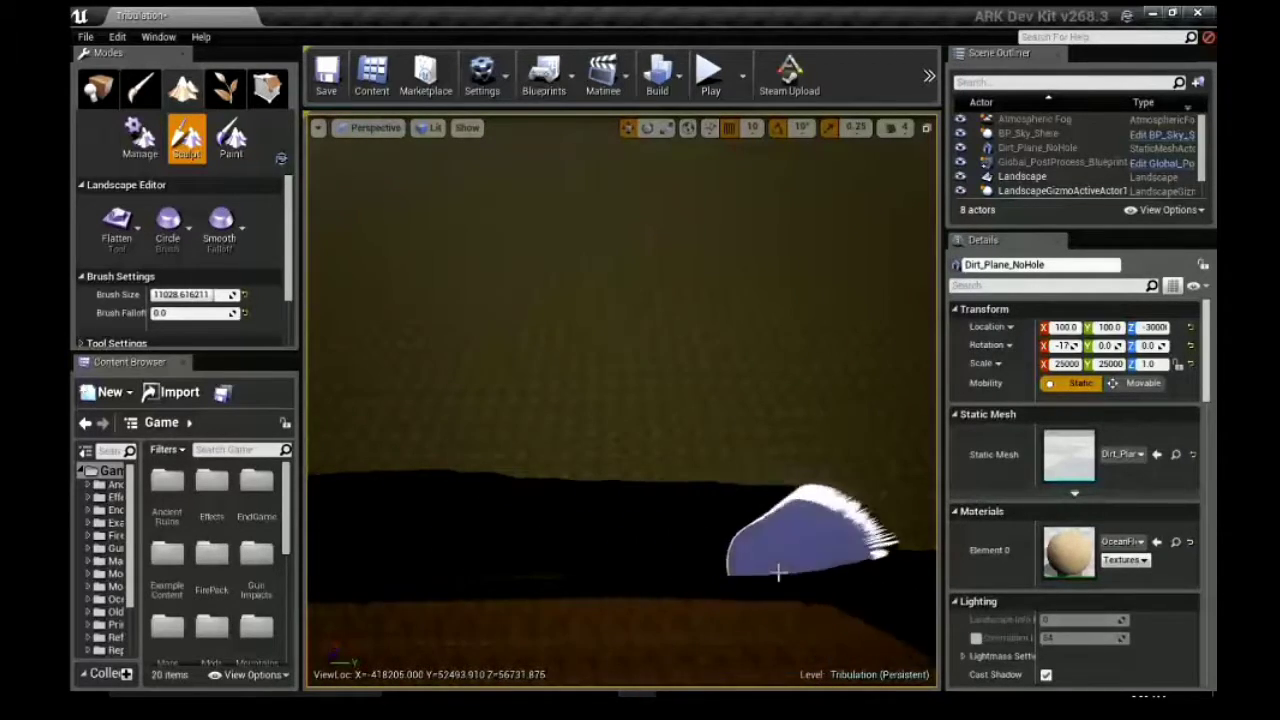
{"action": "mouse_move", "coordinate": [914, 543]}
{"action": "left_mouse_down"}
{"action": "mouse_move", "coordinate": [543, 457]}
{"action": "mouse_move", "coordinate": [595, 514]}
{"action": "mouse_move", "coordinate": [866, 488]}
{"action": "mouse_move", "coordinate": [830, 475]}
{"action": "mouse_move", "coordinate": [448, 464]}
{"action": "mouse_move", "coordinate": [600, 428]}
{"action": "mouse_move", "coordinate": [935, 455]}
{"action": "left_mouse_up"}
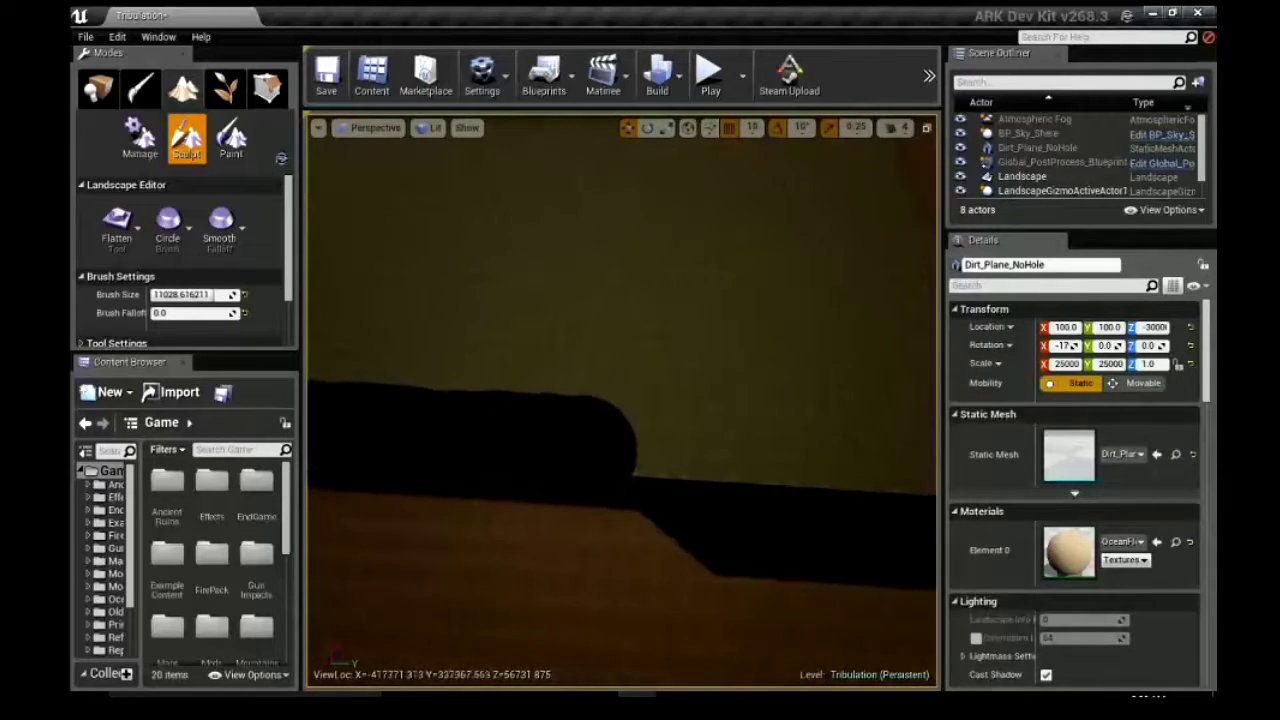
{"action": "left_click_drag", "start_coordinate": [466, 471], "coordinate": [752, 494]}
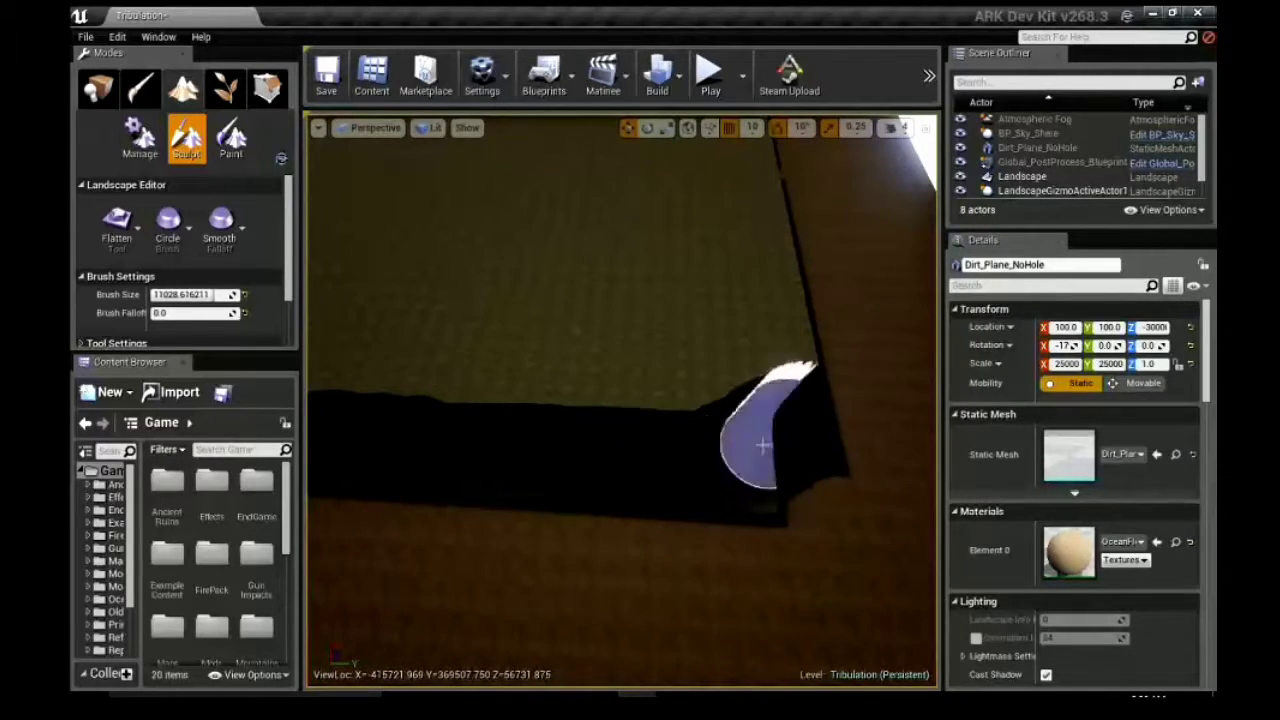
- Flatten the terrain around the corner and along the third outer edge up to the mountain ridge
{"action": "right_click_drag", "start_coordinate": [763, 445], "coordinate": [564, 522]}
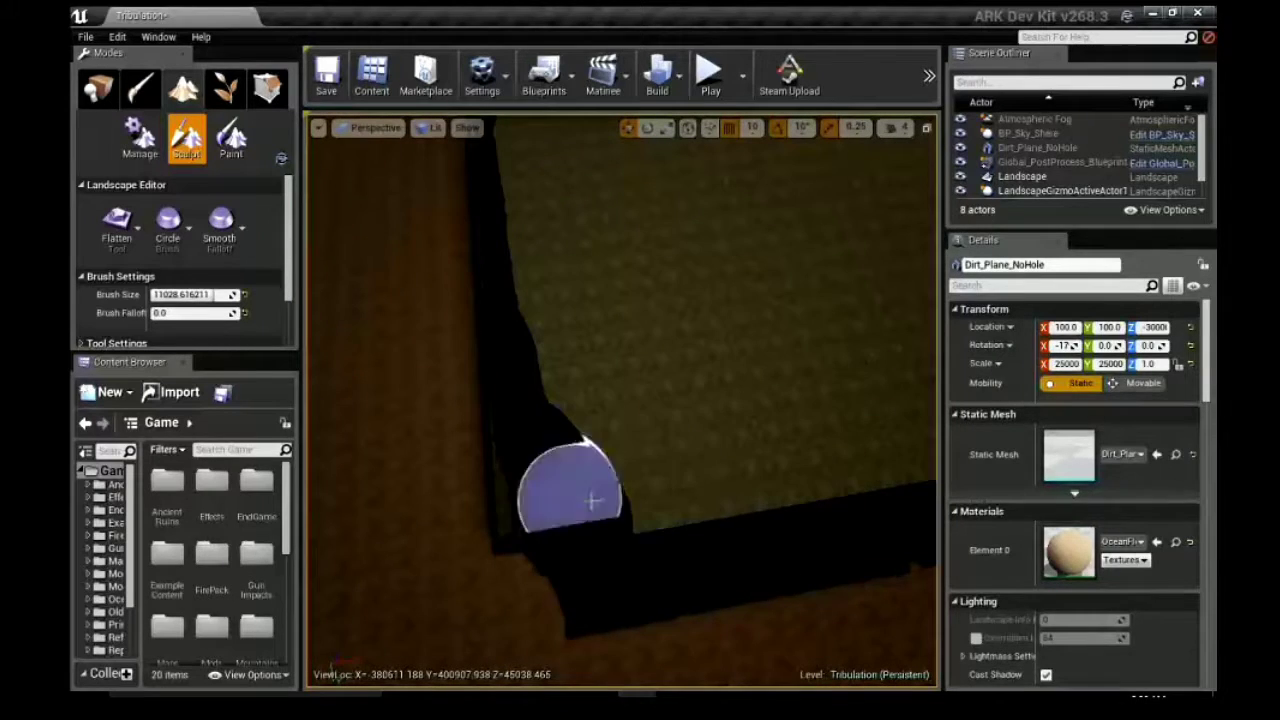
{"action": "mouse_move", "coordinate": [794, 451]}
{"action": "right_mouse_down"}
{"action": "mouse_move", "coordinate": [479, 471]}
{"action": "mouse_move", "coordinate": [689, 457]}
{"action": "mouse_move", "coordinate": [914, 414]}
{"action": "mouse_move", "coordinate": [505, 520]}
{"action": "right_mouse_up"}
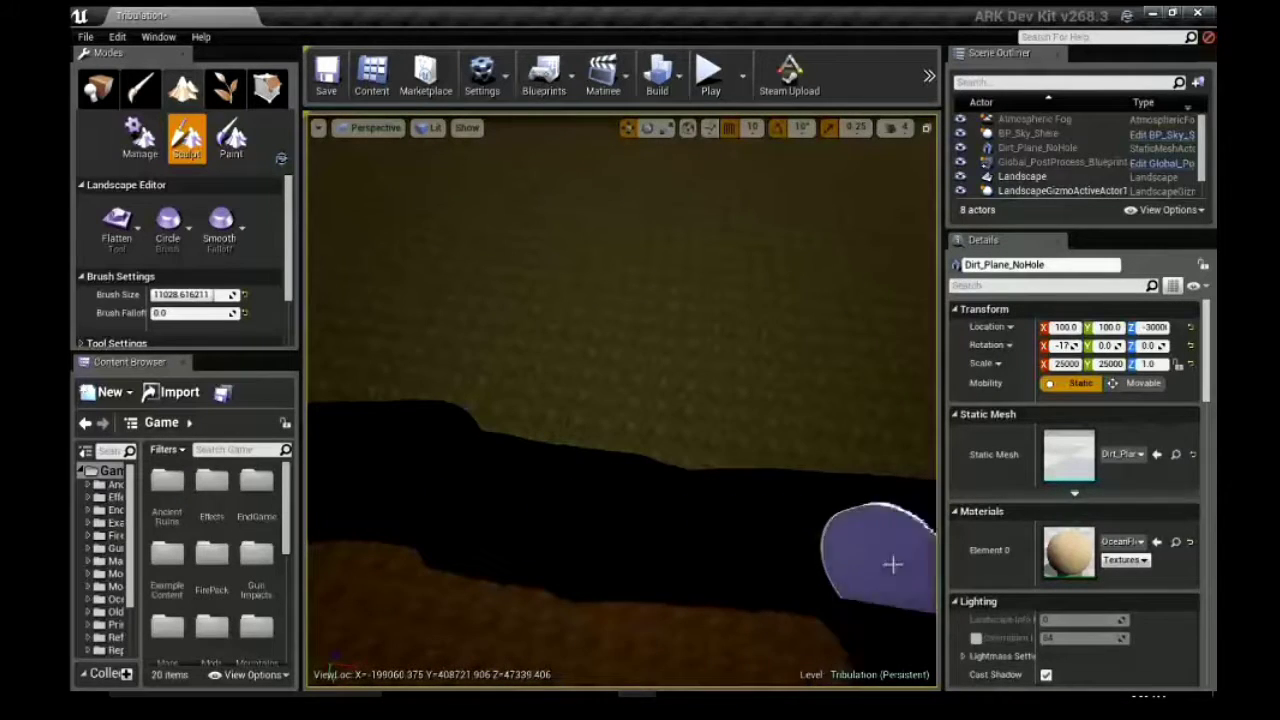
{"action": "right_click_drag", "start_coordinate": [891, 563], "coordinate": [860, 560]}
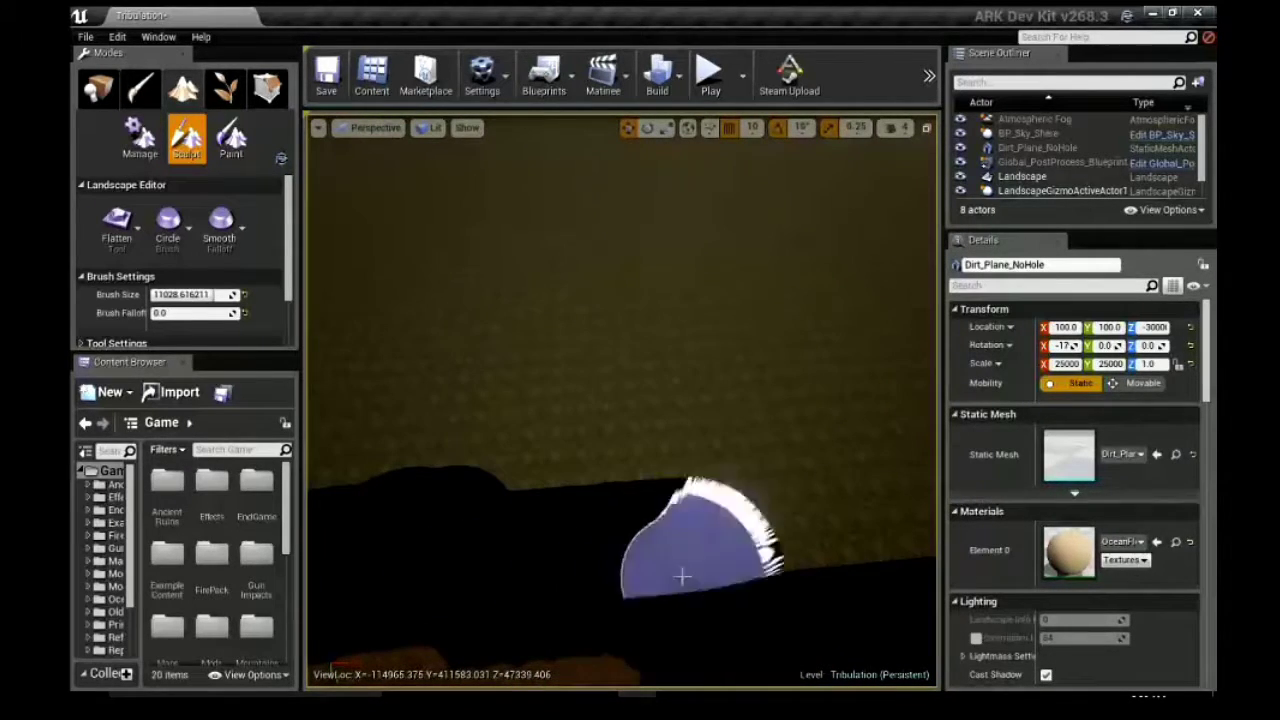
{"action": "right_click_drag", "start_coordinate": [867, 550], "coordinate": [554, 642]}
{"action": "mouse_move", "coordinate": [851, 531]}
{"action": "right_mouse_down"}
{"action": "mouse_move", "coordinate": [760, 550]}
{"action": "mouse_move", "coordinate": [467, 495]}
{"action": "right_mouse_up"}
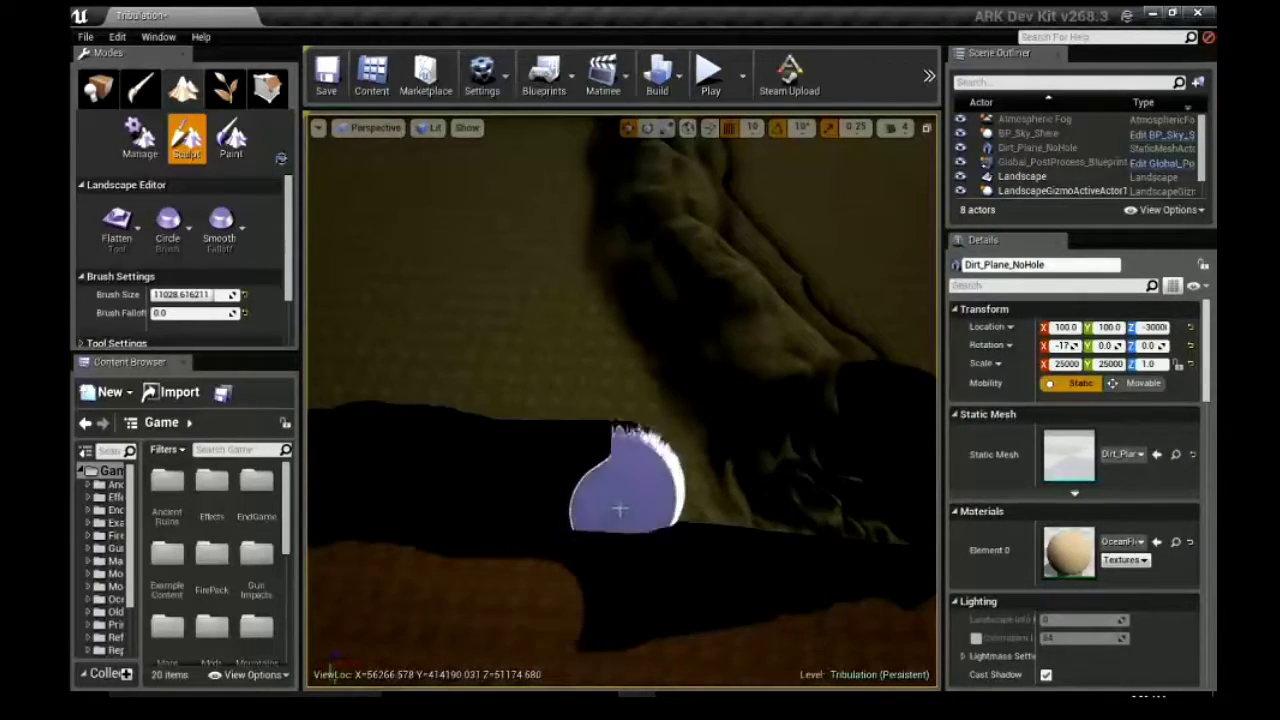
{"action": "right_click_drag", "start_coordinate": [806, 517], "coordinate": [535, 540]}
- Select the landscape and flatten a patch of ground inside the map beside the mountain ridge
{"action": "left_click", "coordinate": [117, 240]}
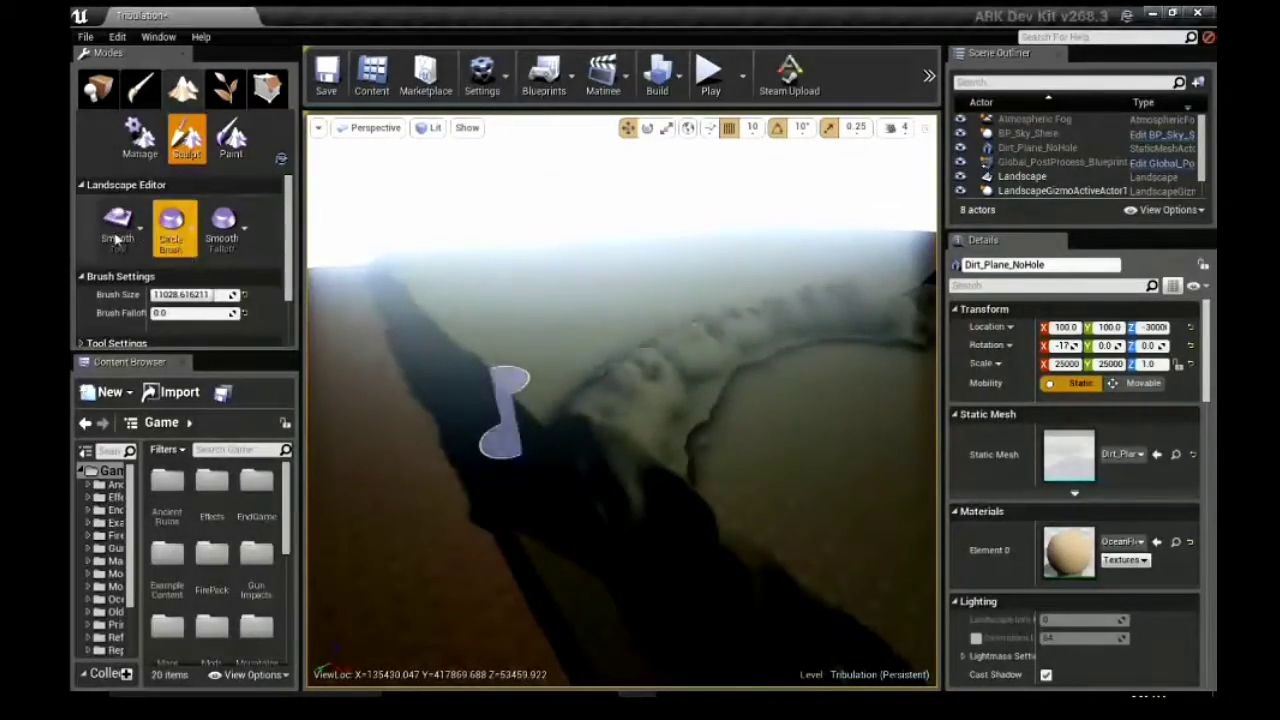
{"action": "left_click", "coordinate": [117, 240]}
{"action": "right_click_drag", "start_coordinate": [465, 289], "coordinate": [465, 289]}
{"action": "left_click", "coordinate": [526, 374]}
{"action": "right_click_drag", "start_coordinate": [526, 374], "coordinate": [443, 346]}
{"action": "mouse_move", "coordinate": [443, 346]}
{"action": "left_mouse_down"}
{"action": "mouse_move", "coordinate": [385, 476]}
{"action": "mouse_move", "coordinate": [436, 492]}
{"action": "mouse_move", "coordinate": [404, 446]}
{"action": "mouse_move", "coordinate": [506, 424]}
{"action": "mouse_move", "coordinate": [561, 560]}
{"action": "left_mouse_up"}
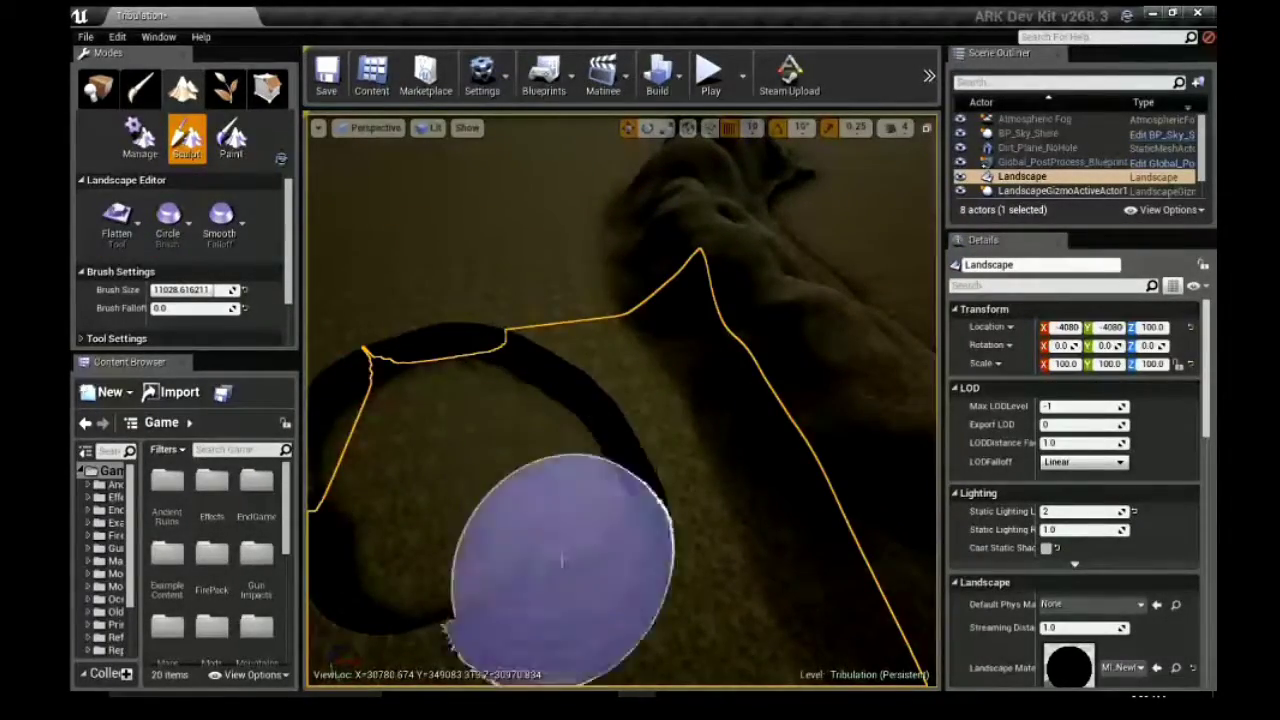
- Enlarge the Flatten brush to 32768.0 and level a wider area around the patch beside the ridge
{"action": "mouse_move", "coordinate": [561, 560]}
{"action": "right_mouse_down"}
{"action": "mouse_move", "coordinate": [543, 543]}
{"action": "mouse_move", "coordinate": [529, 471]}
{"action": "mouse_move", "coordinate": [561, 395]}
{"action": "right_mouse_up"}
{"action": "key", "text": "bracketright"}
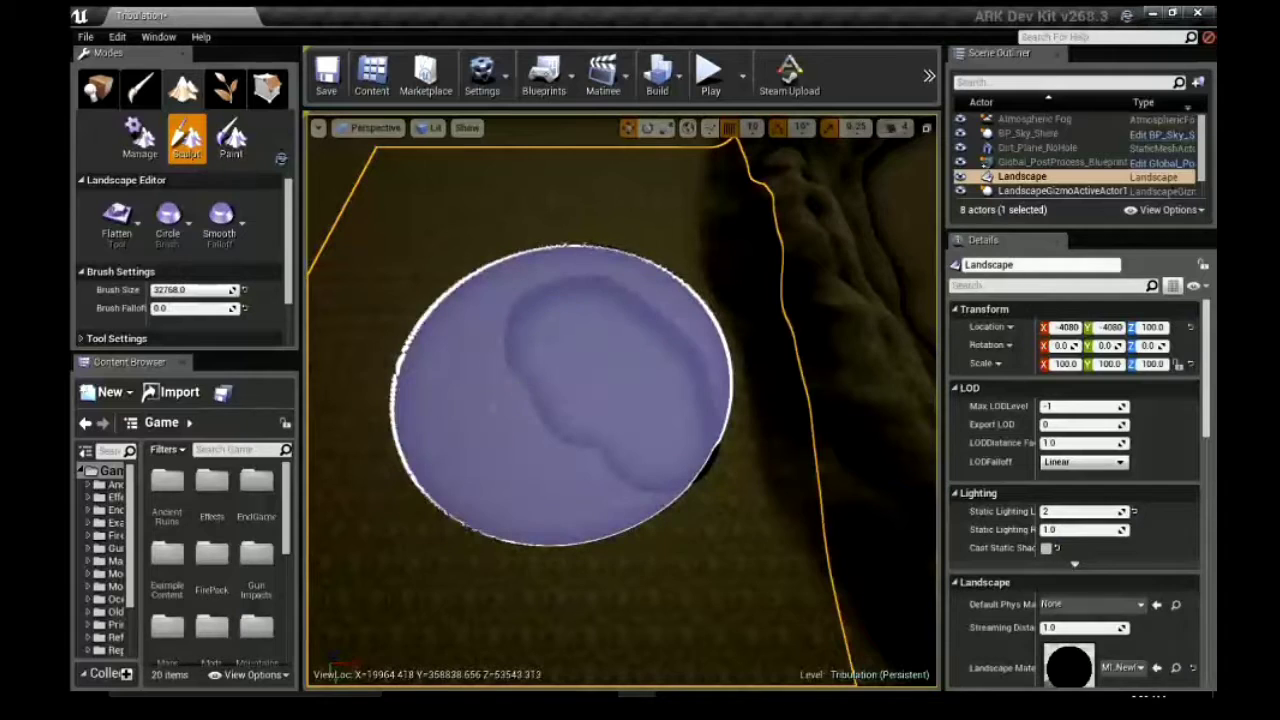
{"action": "mouse_move", "coordinate": [464, 380]}
{"action": "left_mouse_down"}
{"action": "mouse_move", "coordinate": [410, 395]}
{"action": "mouse_move", "coordinate": [494, 402]}
{"action": "left_mouse_up"}
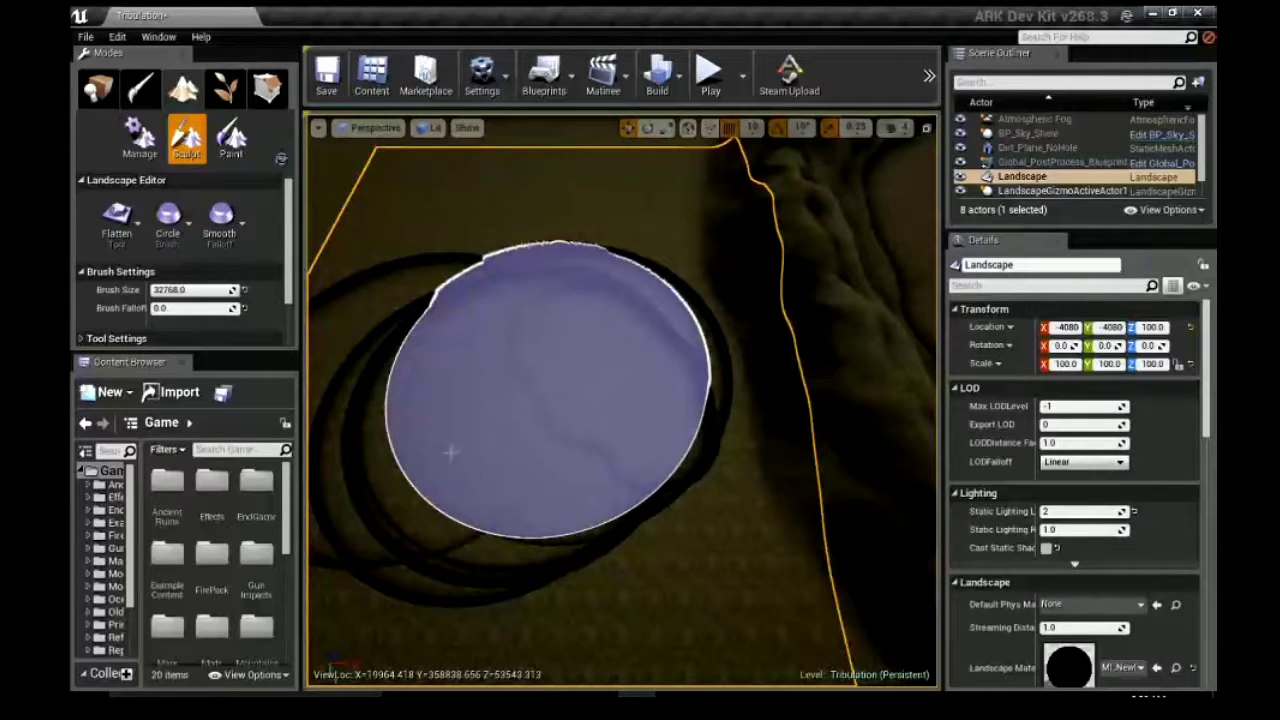
- Reduce the Flatten brush size to 19802.900391 and level the overlapping ring-shaped ledges near the landscape's edge
{"action": "mouse_move", "coordinate": [390, 476]}
{"action": "right_mouse_down"}
{"action": "mouse_move", "coordinate": [509, 466]}
{"action": "mouse_move", "coordinate": [563, 517]}
{"action": "right_mouse_up"}
{"action": "key", "text": "bracketleft"}
{"action": "scroll", "coordinate": [523, 394], "scroll_direction": "down", "scroll_amount": 5}
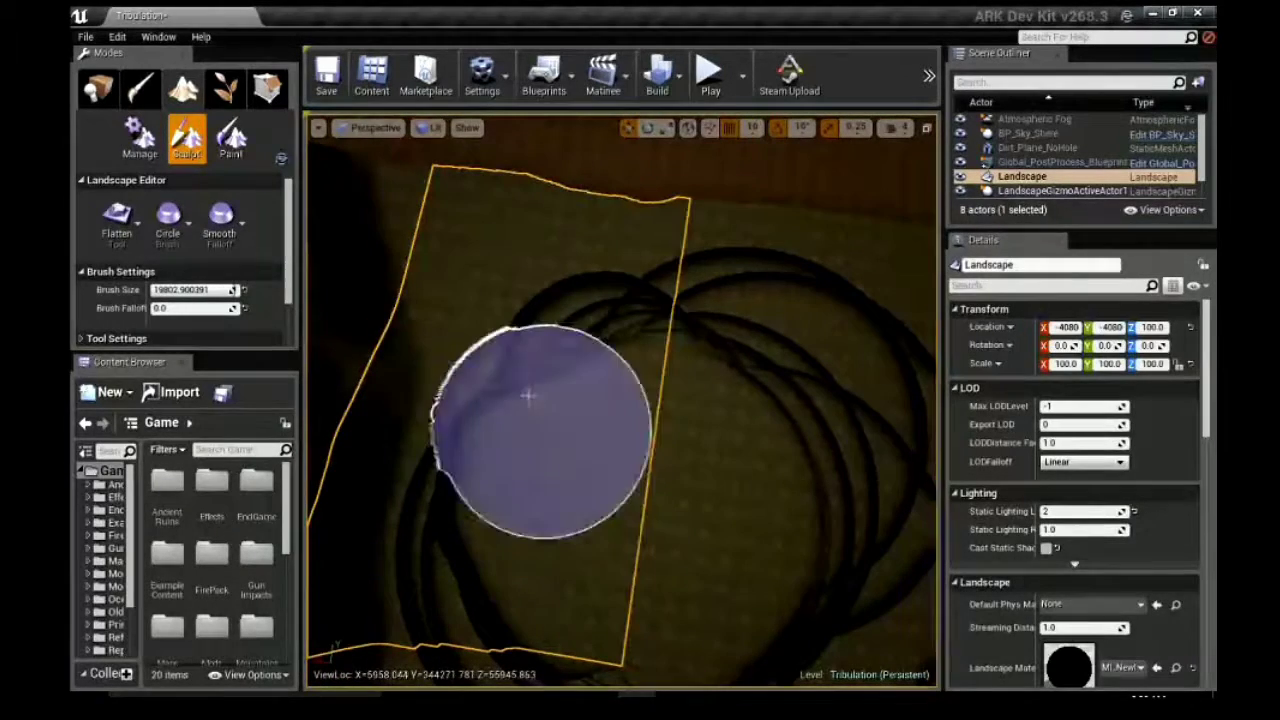
{"action": "right_click_drag", "start_coordinate": [734, 347], "coordinate": [857, 420]}
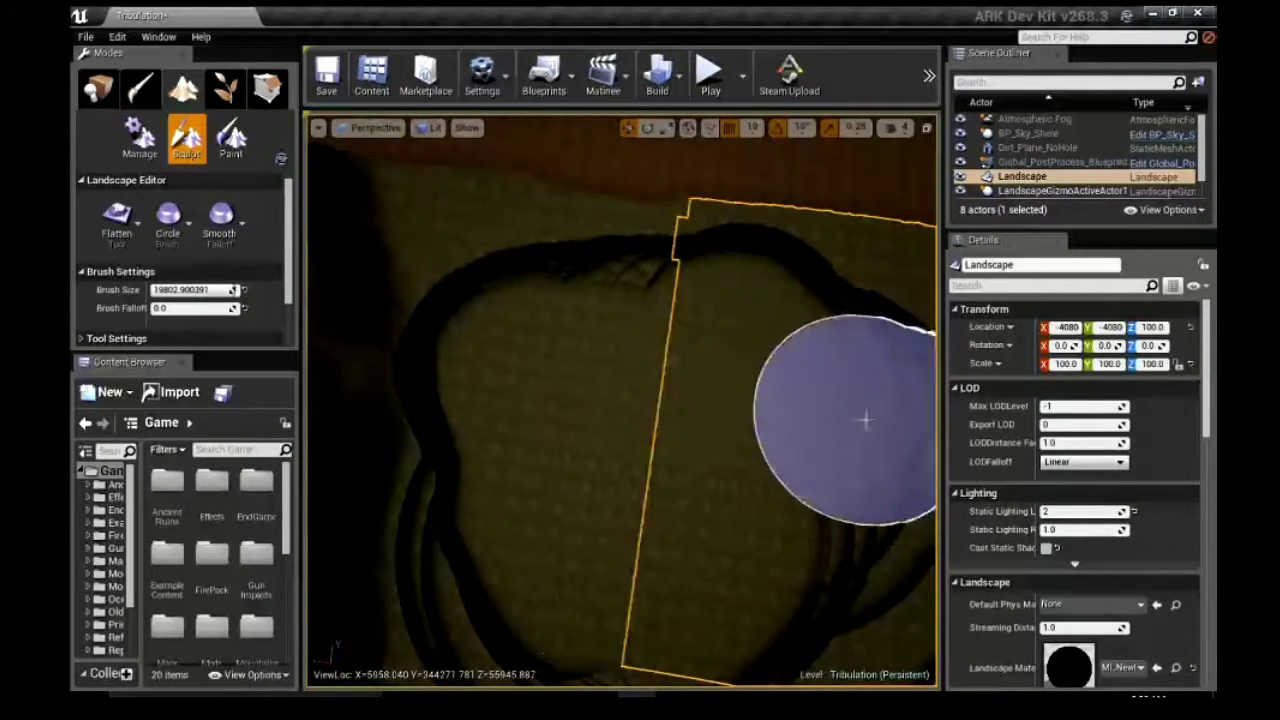
{"action": "mouse_move", "coordinate": [837, 600]}
{"action": "right_mouse_down"}
{"action": "mouse_move", "coordinate": [734, 623]}
{"action": "mouse_move", "coordinate": [587, 368]}
{"action": "mouse_move", "coordinate": [604, 257]}
{"action": "mouse_move", "coordinate": [671, 363]}
{"action": "right_mouse_up"}
- Reduce the Flatten brush size to 9588.876953 and extend the flattened area across the open ground along the landscape's edge
{"action": "key", "text": "bracketleft"}
{"action": "key", "text": "bracketleft"}
{"action": "mouse_move", "coordinate": [606, 337]}
{"action": "right_mouse_down"}
{"action": "mouse_move", "coordinate": [724, 342]}
{"action": "mouse_move", "coordinate": [843, 494]}
{"action": "mouse_move", "coordinate": [857, 591]}
{"action": "mouse_move", "coordinate": [466, 420]}
{"action": "mouse_move", "coordinate": [356, 651]}
{"action": "mouse_move", "coordinate": [686, 443]}
{"action": "mouse_move", "coordinate": [819, 412]}
{"action": "right_mouse_up"}
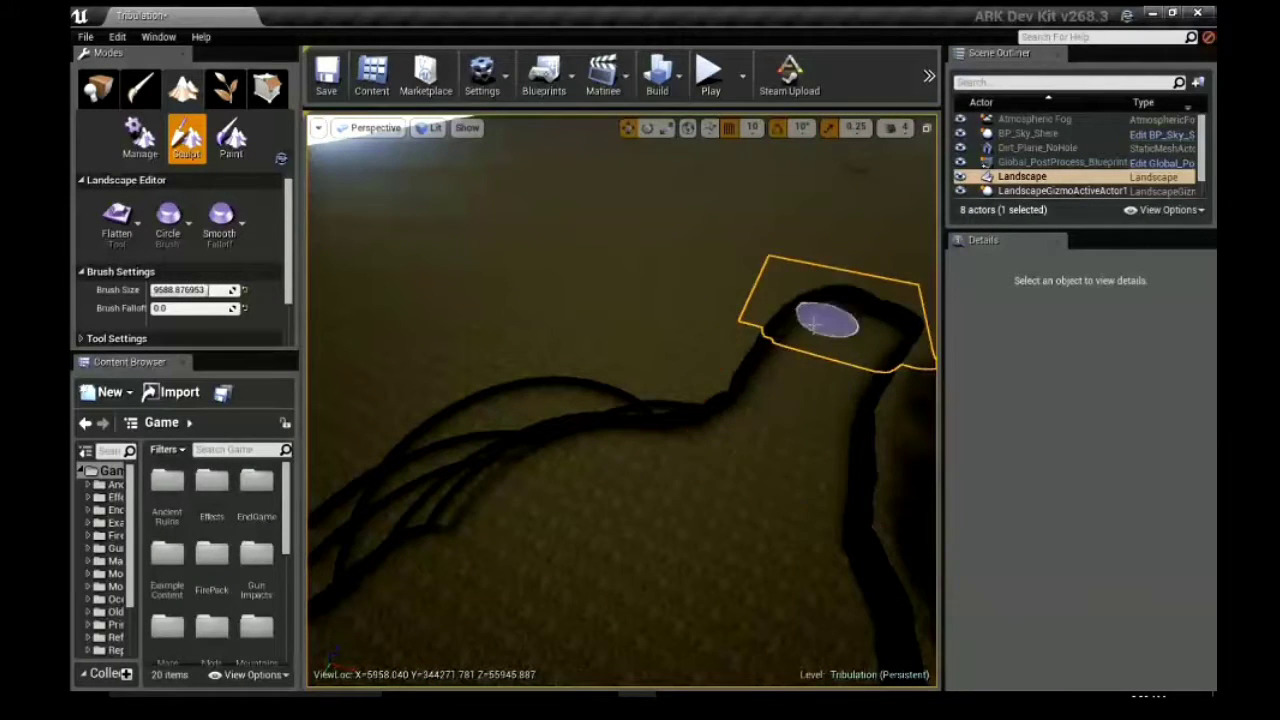
{"action": "mouse_move", "coordinate": [813, 320]}
{"action": "right_mouse_down"}
{"action": "mouse_move", "coordinate": [786, 323]}
{"action": "mouse_move", "coordinate": [646, 414]}
{"action": "mouse_move", "coordinate": [754, 300]}
{"action": "right_mouse_up"}
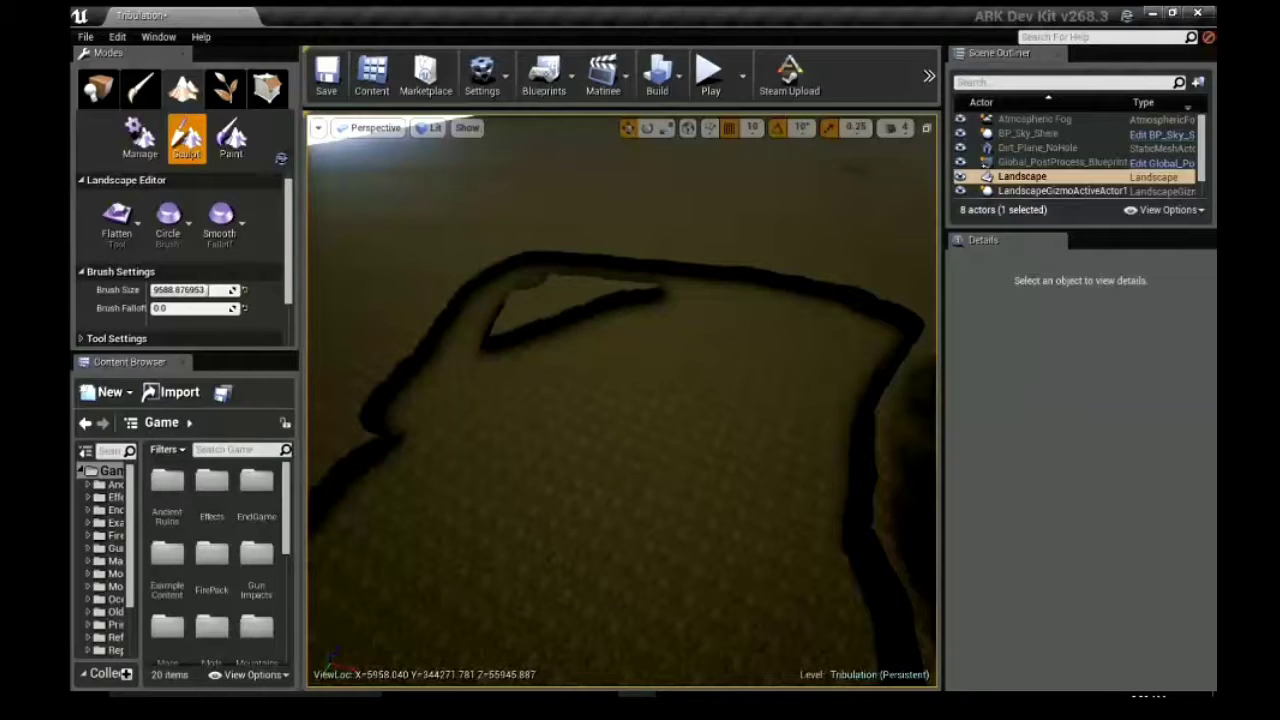
{"action": "mouse_move", "coordinate": [620, 400]}
{"action": "right_mouse_down"}
{"action": "mouse_move", "coordinate": [640, 360]}
{"action": "mouse_move", "coordinate": [800, 420]}
{"action": "mouse_move", "coordinate": [890, 412]}
{"action": "mouse_move", "coordinate": [843, 394]}
{"action": "mouse_move", "coordinate": [417, 457]}
{"action": "mouse_move", "coordinate": [737, 294]}
{"action": "mouse_move", "coordinate": [626, 293]}
{"action": "mouse_move", "coordinate": [600, 343]}
{"action": "mouse_move", "coordinate": [674, 280]}
{"action": "mouse_move", "coordinate": [660, 250]}
{"action": "right_mouse_up"}
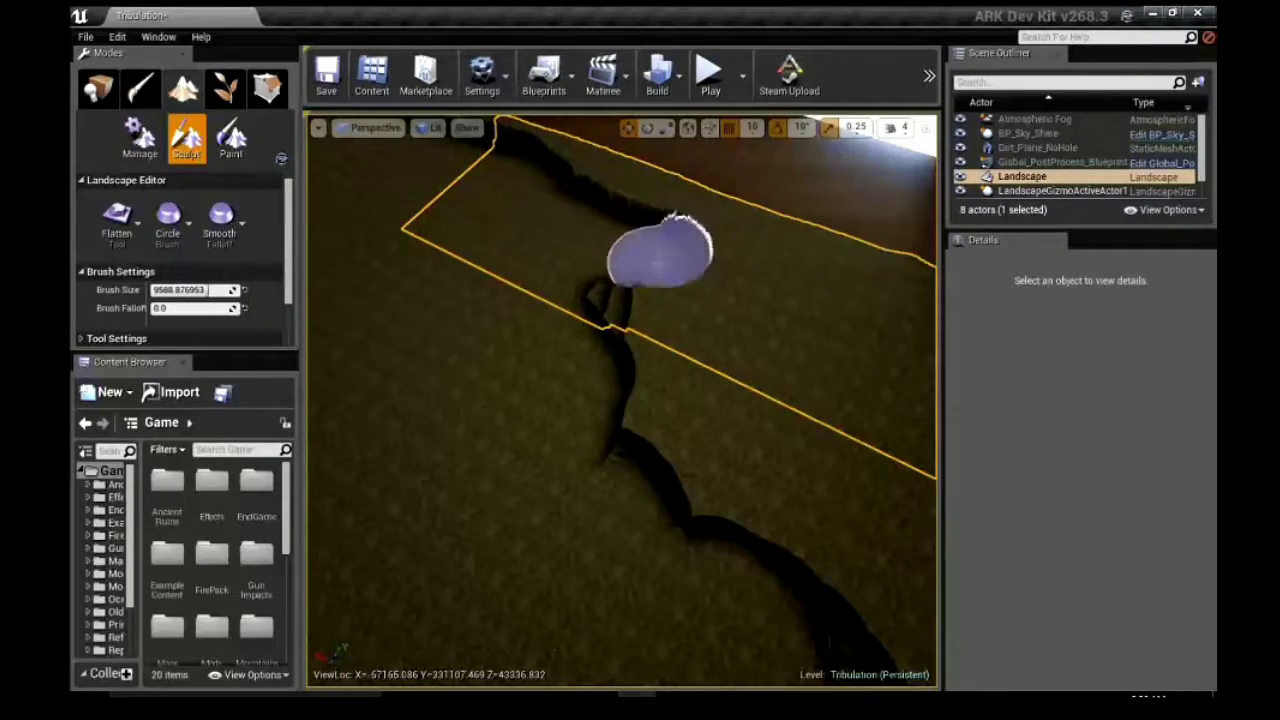
{"action": "mouse_move", "coordinate": [660, 250]}
{"action": "left_mouse_down"}
{"action": "mouse_move", "coordinate": [871, 349]}
{"action": "mouse_move", "coordinate": [668, 480]}
{"action": "left_mouse_up"}
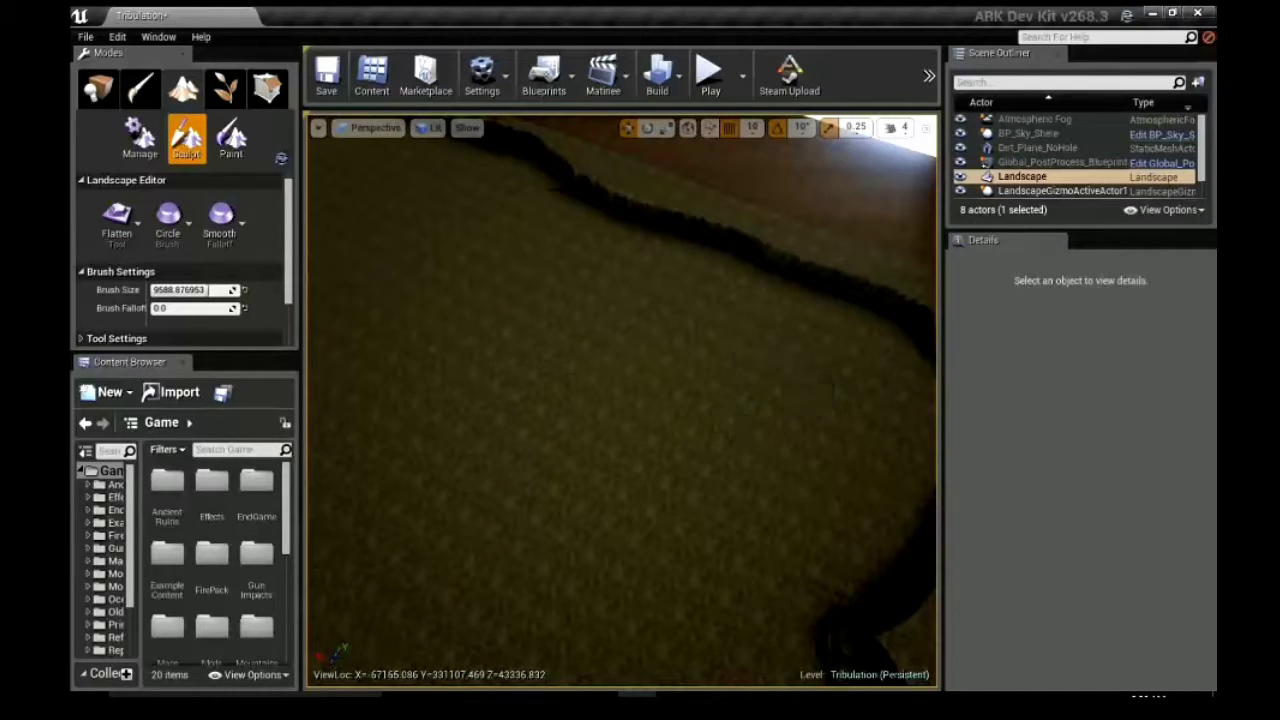
- Flatten the leftover ledge patch near the landscape's outer edge and extend the level ground along that edge
{"action": "mouse_move", "coordinate": [620, 400]}
{"action": "right_mouse_down"}
{"action": "mouse_move", "coordinate": [886, 394]}
{"action": "mouse_move", "coordinate": [529, 314]}
{"action": "mouse_move", "coordinate": [620, 225]}
{"action": "right_mouse_up"}
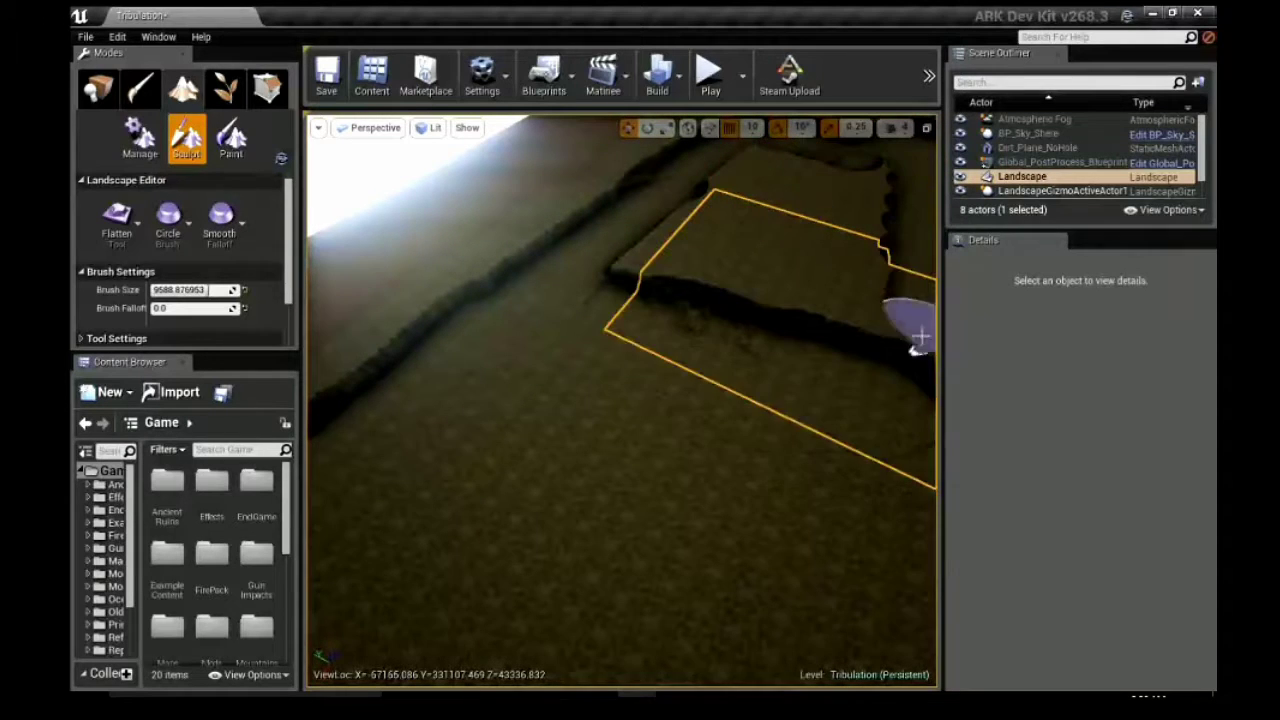
{"action": "left_click_drag", "start_coordinate": [919, 338], "coordinate": [860, 298]}
{"action": "mouse_move", "coordinate": [768, 319]}
{"action": "left_mouse_down"}
{"action": "mouse_move", "coordinate": [757, 394]}
{"action": "mouse_move", "coordinate": [686, 223]}
{"action": "mouse_move", "coordinate": [737, 214]}
{"action": "mouse_move", "coordinate": [713, 206]}
{"action": "left_mouse_up"}
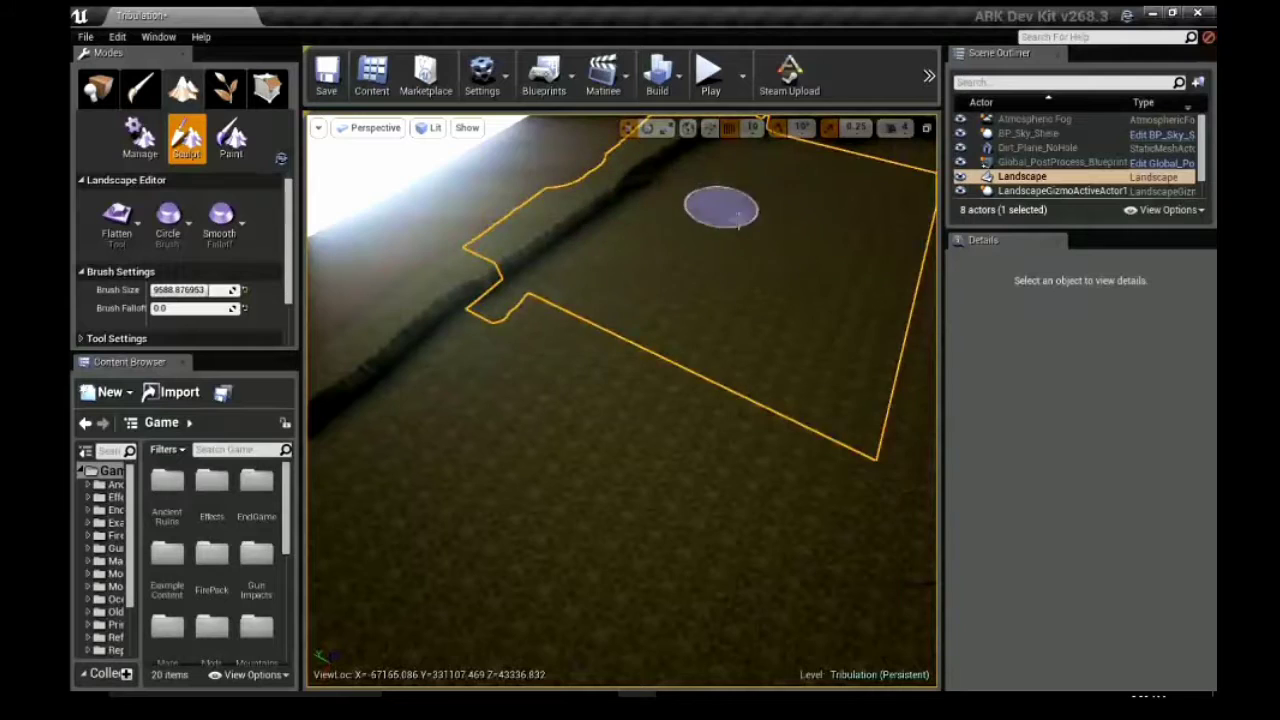
{"action": "mouse_move", "coordinate": [738, 222]}
{"action": "right_mouse_down"}
{"action": "mouse_move", "coordinate": [749, 186]}
{"action": "mouse_move", "coordinate": [611, 380]}
{"action": "mouse_move", "coordinate": [806, 253]}
{"action": "mouse_move", "coordinate": [509, 263]}
{"action": "mouse_move", "coordinate": [571, 237]}
{"action": "mouse_move", "coordinate": [490, 222]}
{"action": "right_mouse_up"}
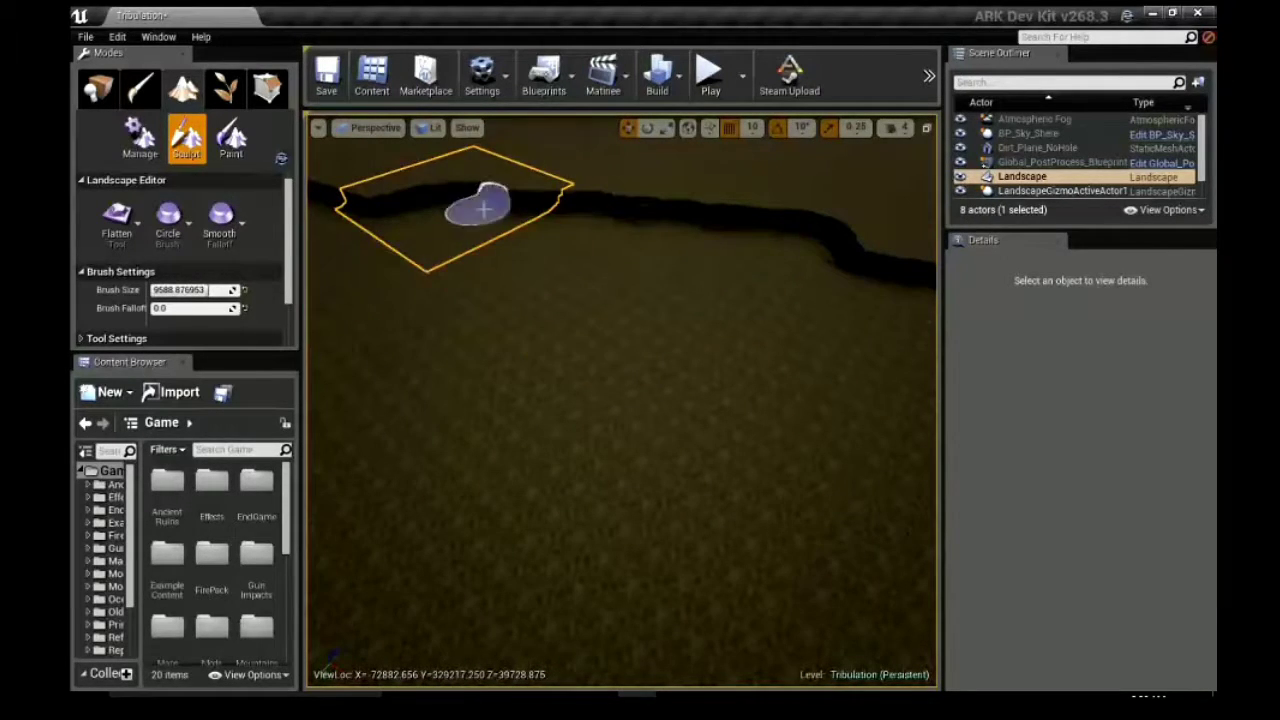
{"action": "mouse_move", "coordinate": [874, 260]}
{"action": "right_mouse_down"}
{"action": "mouse_move", "coordinate": [920, 176]}
{"action": "mouse_move", "coordinate": [900, 120]}
{"action": "mouse_move", "coordinate": [711, 503]}
{"action": "mouse_move", "coordinate": [711, 420]}
{"action": "mouse_move", "coordinate": [600, 380]}
{"action": "mouse_move", "coordinate": [440, 263]}
{"action": "right_mouse_up"}
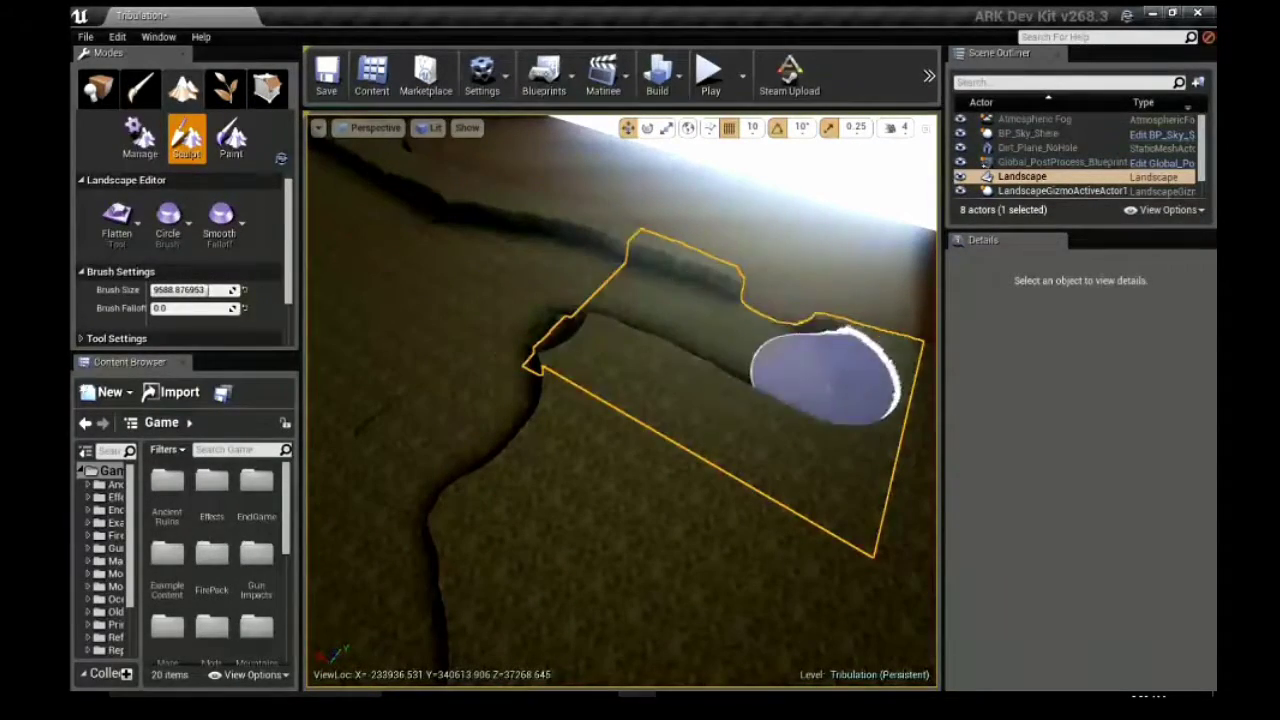
{"action": "mouse_move", "coordinate": [533, 357]}
{"action": "right_mouse_down"}
{"action": "mouse_move", "coordinate": [480, 508]}
{"action": "mouse_move", "coordinate": [614, 666]}
{"action": "mouse_move", "coordinate": [714, 414]}
{"action": "mouse_move", "coordinate": [760, 650]}
{"action": "mouse_move", "coordinate": [740, 520]}
{"action": "mouse_move", "coordinate": [650, 540]}
{"action": "mouse_move", "coordinate": [560, 428]}
{"action": "mouse_move", "coordinate": [593, 426]}
{"action": "mouse_move", "coordinate": [803, 551]}
{"action": "mouse_move", "coordinate": [674, 646]}
{"action": "mouse_move", "coordinate": [703, 634]}
{"action": "mouse_move", "coordinate": [730, 680]}
{"action": "mouse_move", "coordinate": [614, 471]}
{"action": "mouse_move", "coordinate": [634, 417]}
{"action": "mouse_move", "coordinate": [760, 543]}
{"action": "mouse_move", "coordinate": [766, 443]}
{"action": "mouse_move", "coordinate": [803, 383]}
{"action": "mouse_move", "coordinate": [720, 360]}
{"action": "mouse_move", "coordinate": [689, 326]}
{"action": "right_mouse_up"}
{"action": "mouse_move", "coordinate": [898, 391]}
{"action": "right_mouse_down"}
{"action": "mouse_move", "coordinate": [580, 297]}
{"action": "mouse_move", "coordinate": [737, 420]}
{"action": "mouse_move", "coordinate": [903, 471]}
{"action": "mouse_move", "coordinate": [730, 690]}
{"action": "mouse_move", "coordinate": [720, 600]}
{"action": "mouse_move", "coordinate": [680, 480]}
{"action": "mouse_move", "coordinate": [700, 600]}
{"action": "right_mouse_up"}
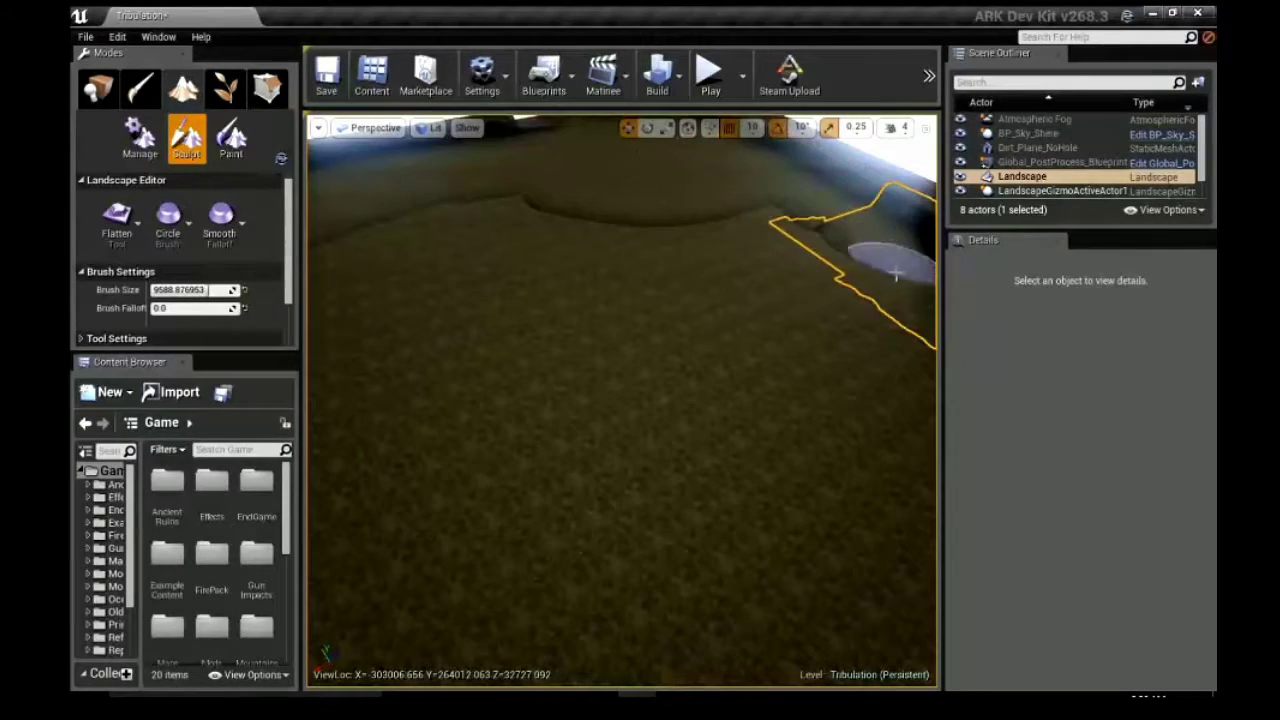
- Level the enclosed uneven patch in the landscape's corner and carry the flattening on past the adjoining ledge
{"action": "mouse_move", "coordinate": [897, 408]}
{"action": "left_mouse_down"}
{"action": "mouse_move", "coordinate": [829, 634]}
{"action": "mouse_move", "coordinate": [797, 580]}
{"action": "mouse_move", "coordinate": [434, 606]}
{"action": "mouse_move", "coordinate": [374, 500]}
{"action": "mouse_move", "coordinate": [371, 320]}
{"action": "mouse_move", "coordinate": [329, 277]}
{"action": "mouse_move", "coordinate": [432, 254]}
{"action": "left_mouse_up"}
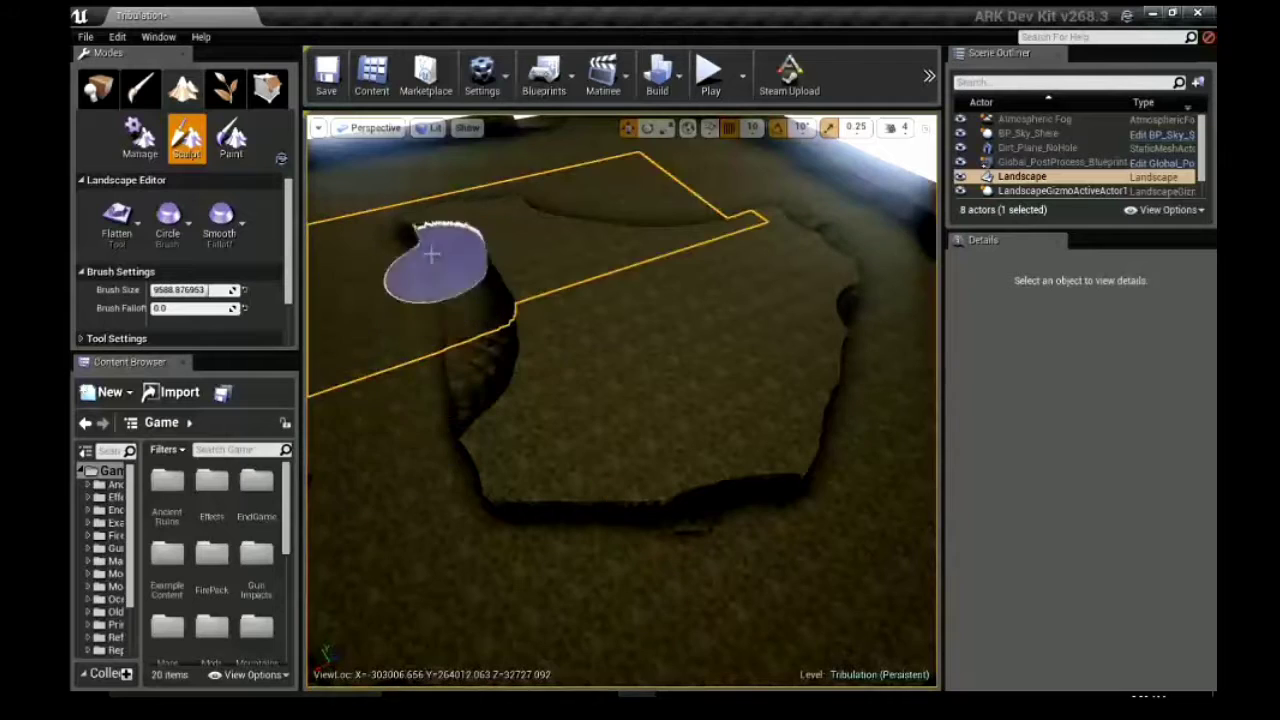
{"action": "mouse_move", "coordinate": [797, 238]}
{"action": "left_mouse_down"}
{"action": "mouse_move", "coordinate": [794, 406]}
{"action": "mouse_move", "coordinate": [520, 423]}
{"action": "mouse_move", "coordinate": [443, 314]}
{"action": "mouse_move", "coordinate": [651, 360]}
{"action": "mouse_move", "coordinate": [780, 300]}
{"action": "left_mouse_up"}
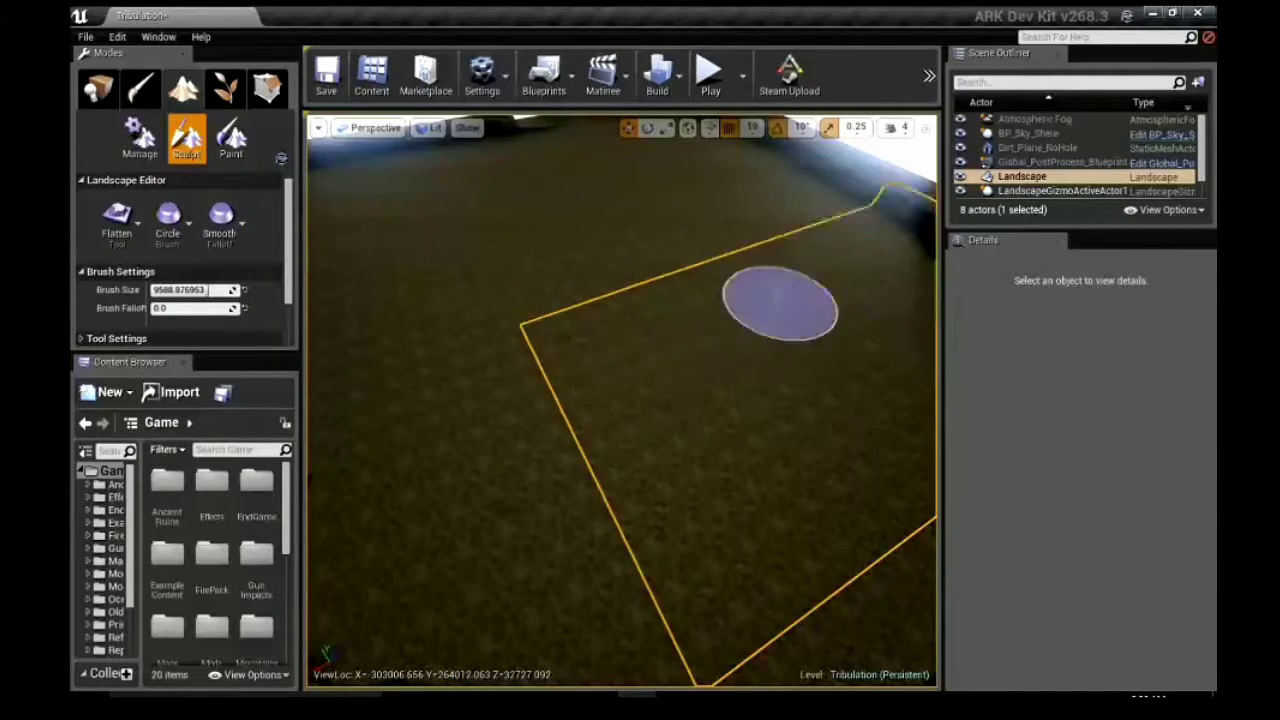
{"action": "mouse_move", "coordinate": [780, 300]}
{"action": "right_mouse_down"}
{"action": "mouse_move", "coordinate": [700, 280]}
{"action": "mouse_move", "coordinate": [590, 225]}
{"action": "right_mouse_up"}
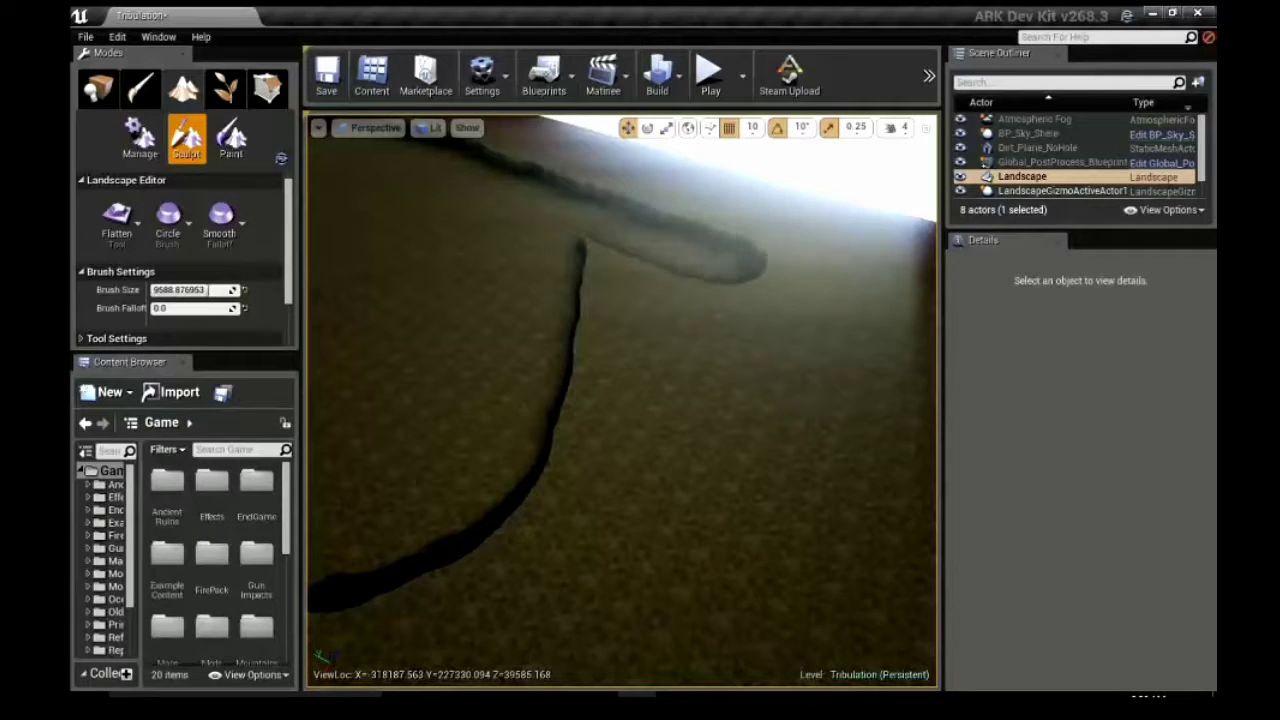
{"action": "left_click_drag", "start_coordinate": [895, 350], "coordinate": [880, 600]}
{"action": "mouse_move", "coordinate": [400, 620]}
{"action": "left_mouse_down"}
{"action": "mouse_move", "coordinate": [510, 560]}
{"action": "mouse_move", "coordinate": [700, 520]}
{"action": "left_mouse_up"}
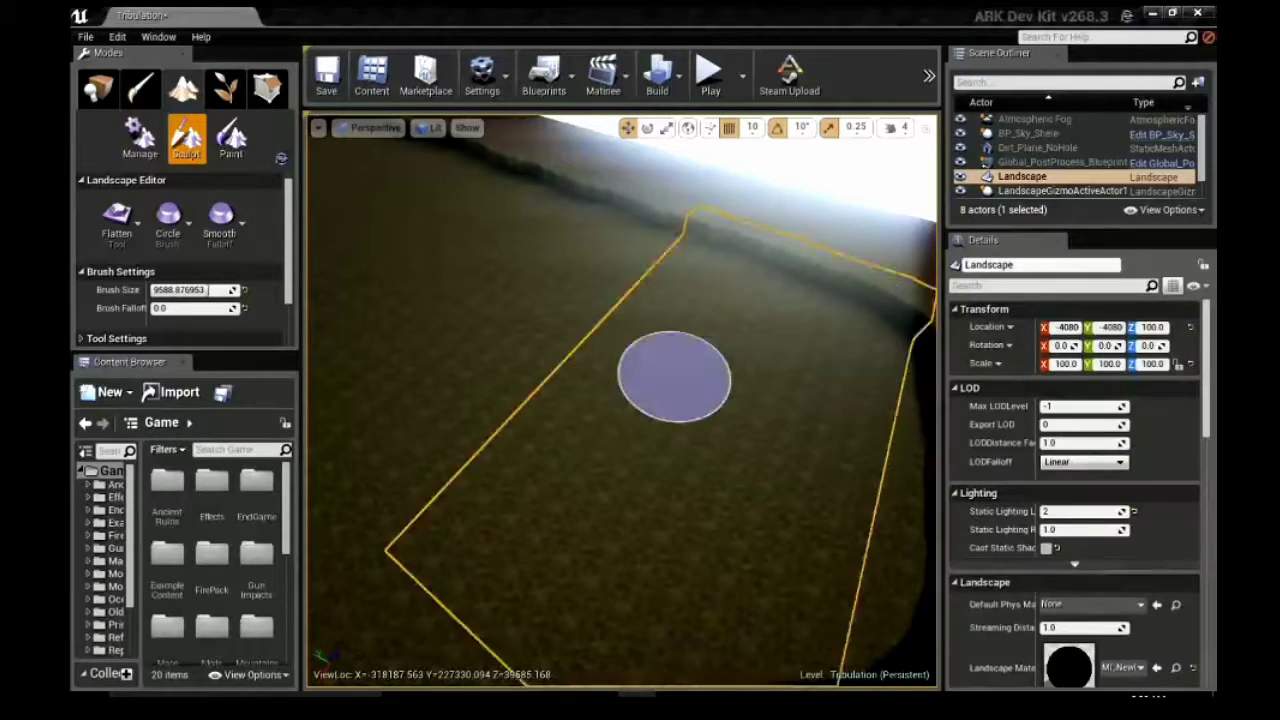
{"action": "mouse_move", "coordinate": [671, 386]}
{"action": "left_mouse_down"}
{"action": "mouse_move", "coordinate": [522, 330]}
{"action": "mouse_move", "coordinate": [530, 306]}
{"action": "mouse_move", "coordinate": [481, 367]}
{"action": "mouse_move", "coordinate": [517, 283]}
{"action": "left_mouse_up"}
{"action": "mouse_move", "coordinate": [517, 283]}
{"action": "right_mouse_down"}
{"action": "mouse_move", "coordinate": [646, 374]}
{"action": "mouse_move", "coordinate": [580, 248]}
{"action": "right_mouse_up"}
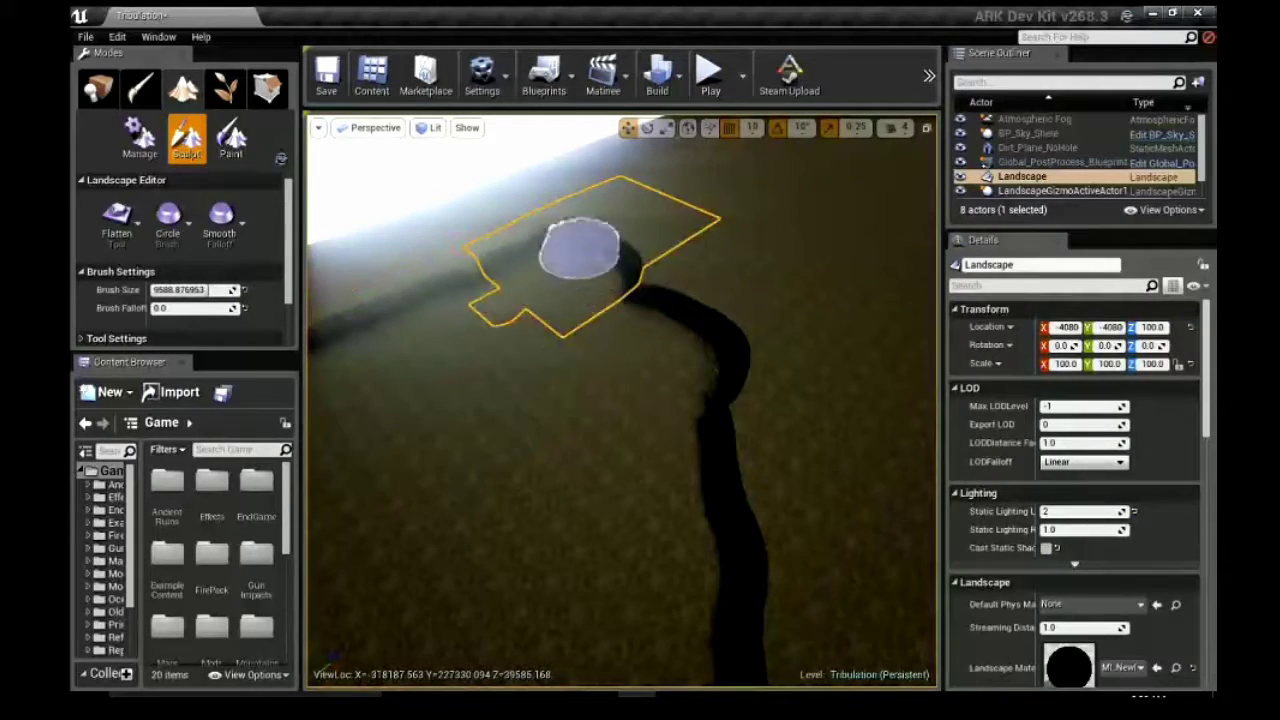
- Flatten the next stretch of the outer border, including its leftover block, and push the long ledge further inland
{"action": "mouse_move", "coordinate": [712, 192]}
{"action": "right_mouse_down"}
{"action": "mouse_move", "coordinate": [709, 297]}
{"action": "mouse_move", "coordinate": [771, 294]}
{"action": "mouse_move", "coordinate": [794, 429]}
{"action": "mouse_move", "coordinate": [795, 248]}
{"action": "mouse_move", "coordinate": [834, 509]}
{"action": "mouse_move", "coordinate": [914, 500]}
{"action": "mouse_move", "coordinate": [886, 170]}
{"action": "mouse_move", "coordinate": [929, 223]}
{"action": "mouse_move", "coordinate": [905, 300]}
{"action": "mouse_move", "coordinate": [820, 450]}
{"action": "mouse_move", "coordinate": [760, 480]}
{"action": "mouse_move", "coordinate": [657, 494]}
{"action": "mouse_move", "coordinate": [603, 271]}
{"action": "mouse_move", "coordinate": [702, 348]}
{"action": "mouse_move", "coordinate": [429, 206]}
{"action": "mouse_move", "coordinate": [580, 506]}
{"action": "mouse_move", "coordinate": [529, 546]}
{"action": "mouse_move", "coordinate": [430, 226]}
{"action": "mouse_move", "coordinate": [500, 306]}
{"action": "mouse_move", "coordinate": [468, 313]}
{"action": "right_mouse_up"}
{"action": "mouse_move", "coordinate": [581, 396]}
{"action": "right_mouse_down"}
{"action": "mouse_move", "coordinate": [423, 343]}
{"action": "mouse_move", "coordinate": [315, 283]}
{"action": "right_mouse_up"}
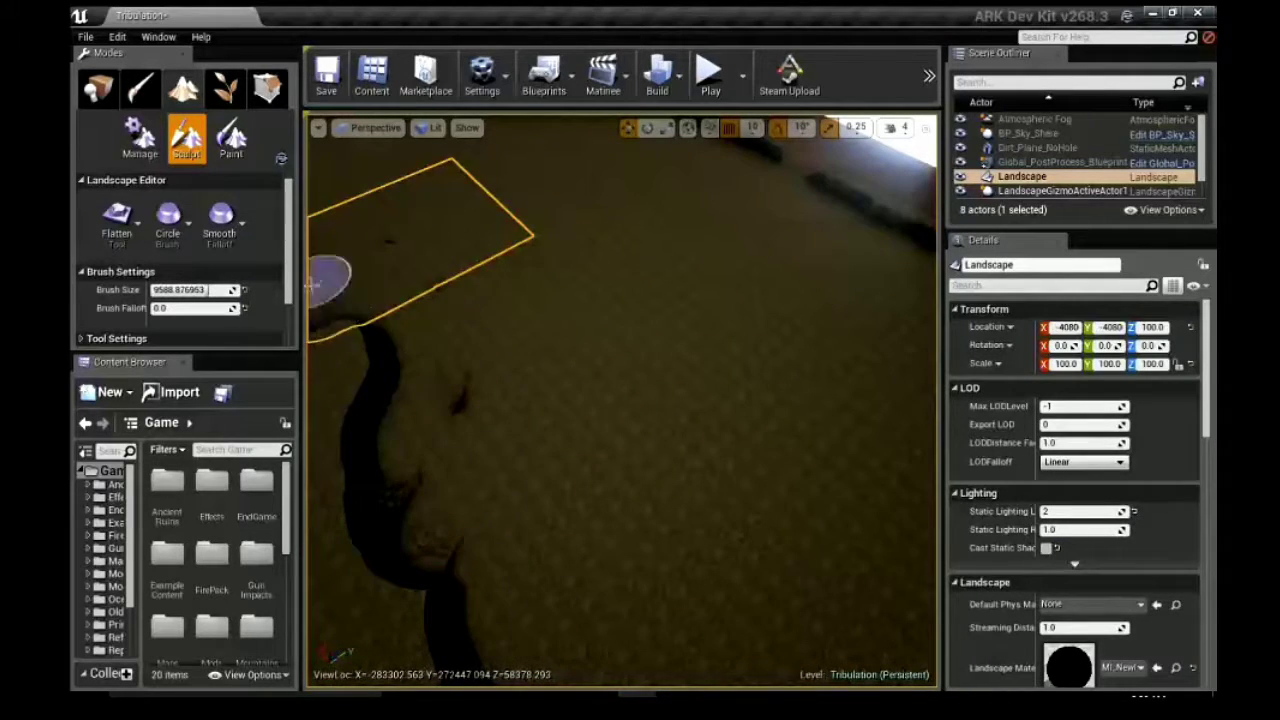
{"action": "mouse_move", "coordinate": [398, 665]}
{"action": "right_mouse_down"}
{"action": "mouse_move", "coordinate": [451, 400]}
{"action": "mouse_move", "coordinate": [380, 234]}
{"action": "mouse_move", "coordinate": [586, 530]}
{"action": "mouse_move", "coordinate": [556, 356]}
{"action": "right_mouse_up"}
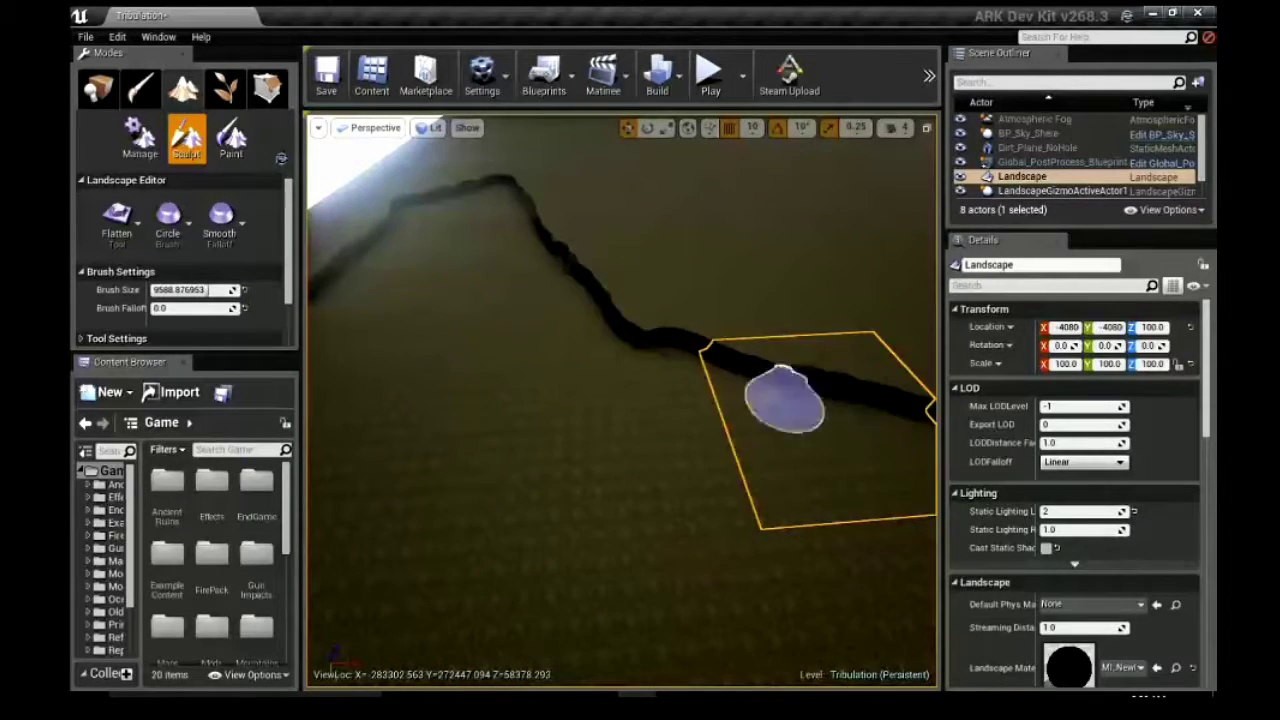
{"action": "mouse_move", "coordinate": [785, 400]}
{"action": "right_mouse_down"}
{"action": "mouse_move", "coordinate": [745, 270]}
{"action": "mouse_move", "coordinate": [729, 463]}
{"action": "mouse_move", "coordinate": [578, 640]}
{"action": "mouse_move", "coordinate": [414, 443]}
{"action": "mouse_move", "coordinate": [525, 338]}
{"action": "right_mouse_up"}
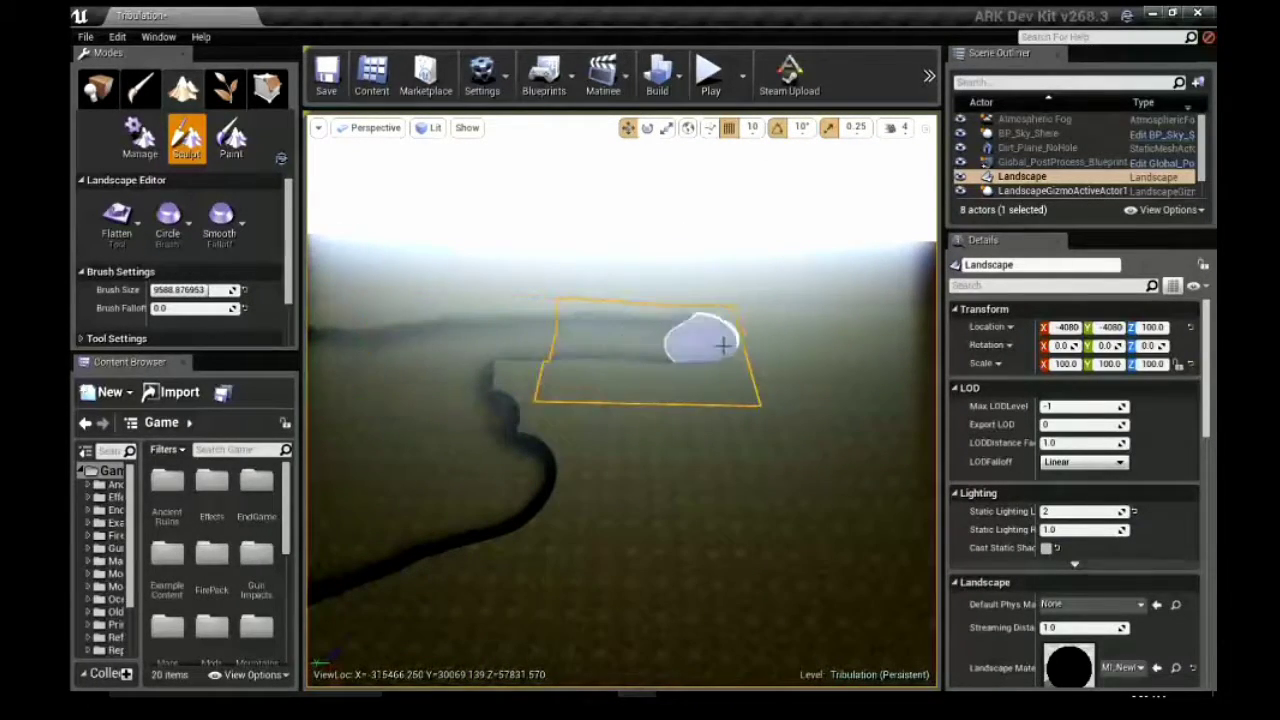
{"action": "mouse_move", "coordinate": [918, 588]}
{"action": "right_mouse_down"}
{"action": "mouse_move", "coordinate": [543, 686]}
{"action": "mouse_move", "coordinate": [534, 660]}
{"action": "mouse_move", "coordinate": [357, 557]}
{"action": "mouse_move", "coordinate": [628, 571]}
{"action": "mouse_move", "coordinate": [666, 534]}
{"action": "mouse_move", "coordinate": [514, 374]}
{"action": "mouse_move", "coordinate": [591, 383]}
{"action": "mouse_move", "coordinate": [749, 500]}
{"action": "mouse_move", "coordinate": [871, 395]}
{"action": "right_mouse_up"}
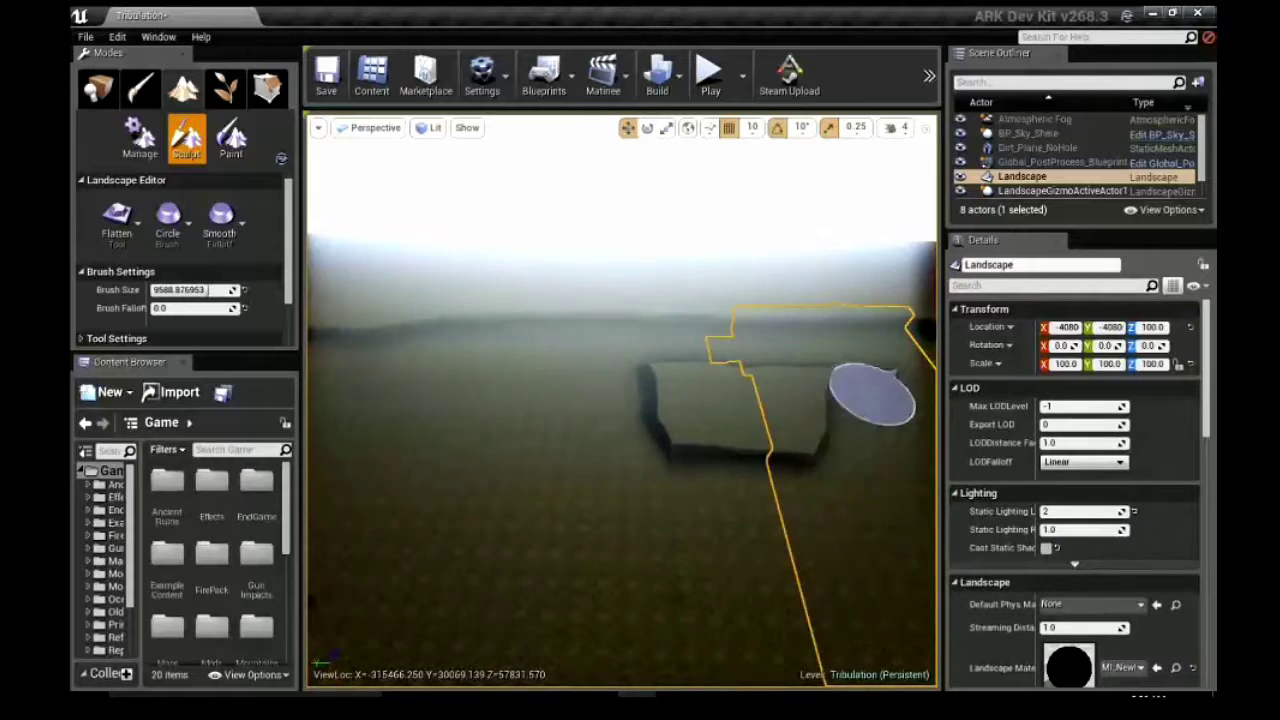
{"action": "mouse_move", "coordinate": [703, 434]}
{"action": "right_mouse_down"}
{"action": "mouse_move", "coordinate": [691, 457]}
{"action": "mouse_move", "coordinate": [891, 466]}
{"action": "mouse_move", "coordinate": [668, 288]}
{"action": "mouse_move", "coordinate": [774, 437]}
{"action": "mouse_move", "coordinate": [828, 280]}
{"action": "right_mouse_up"}
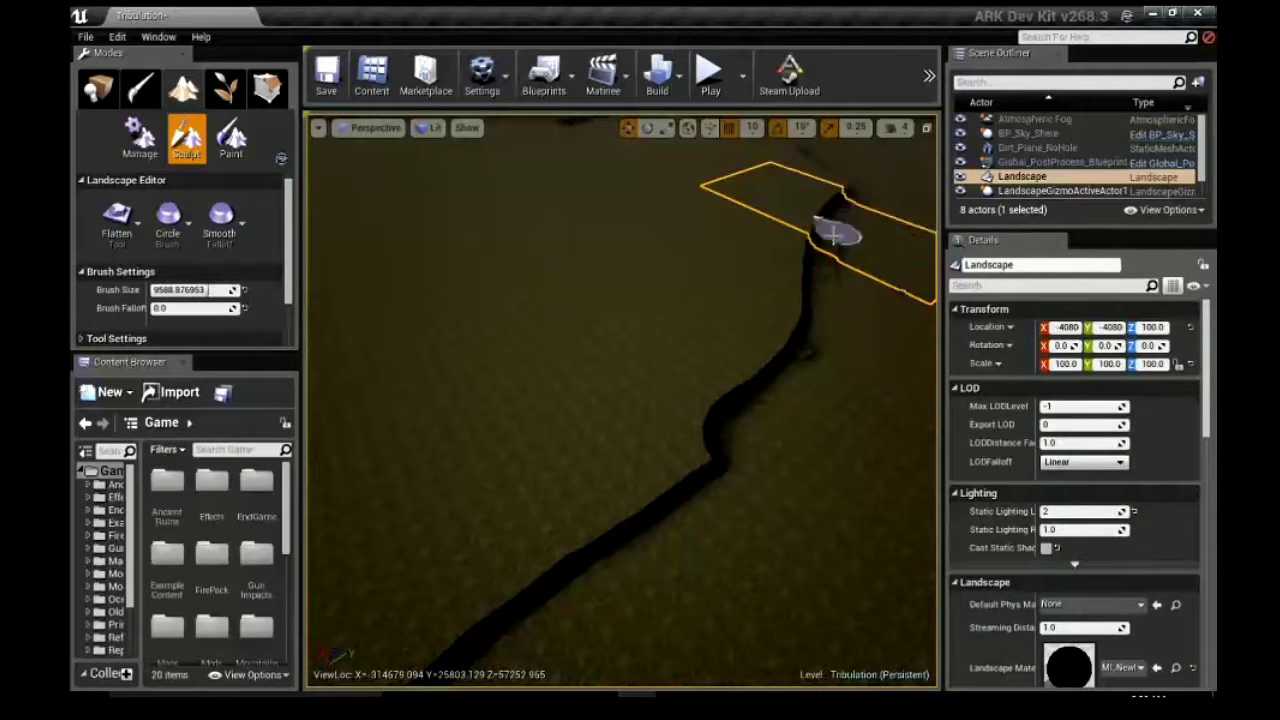
{"action": "mouse_move", "coordinate": [793, 357]}
{"action": "right_mouse_down"}
{"action": "mouse_move", "coordinate": [674, 466]}
{"action": "mouse_move", "coordinate": [477, 609]}
{"action": "mouse_move", "coordinate": [742, 404]}
{"action": "right_mouse_up"}
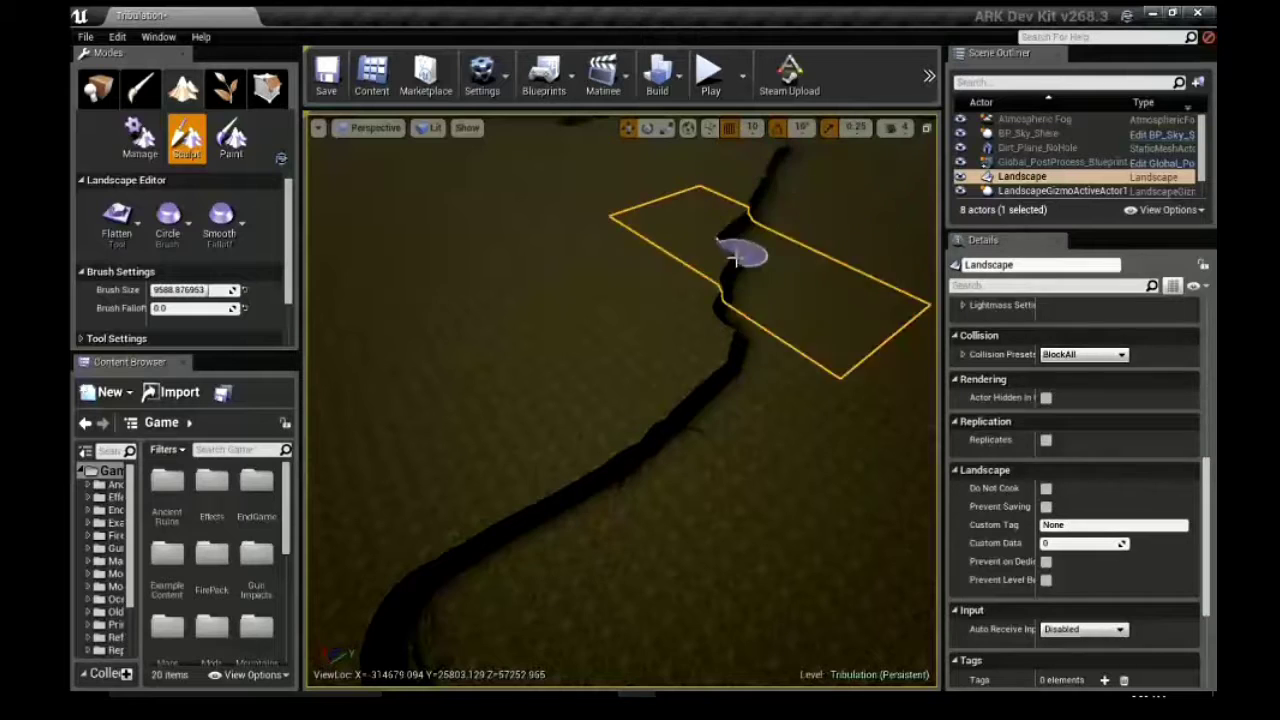
- Enlarge the Flatten brush to 10597.97168 and push the long ledge across the open ground towards the ring-shaped marks
{"action": "mouse_move", "coordinate": [698, 305]}
{"action": "left_mouse_down"}
{"action": "mouse_move", "coordinate": [620, 486]}
{"action": "mouse_move", "coordinate": [677, 397]}
{"action": "mouse_move", "coordinate": [429, 537]}
{"action": "mouse_move", "coordinate": [394, 636]}
{"action": "mouse_move", "coordinate": [651, 357]}
{"action": "mouse_move", "coordinate": [386, 494]}
{"action": "mouse_move", "coordinate": [628, 328]}
{"action": "mouse_move", "coordinate": [324, 462]}
{"action": "mouse_move", "coordinate": [553, 335]}
{"action": "left_mouse_up"}
{"action": "mouse_move", "coordinate": [628, 275]}
{"action": "left_mouse_down"}
{"action": "mouse_move", "coordinate": [423, 380]}
{"action": "mouse_move", "coordinate": [471, 342]}
{"action": "left_mouse_up"}
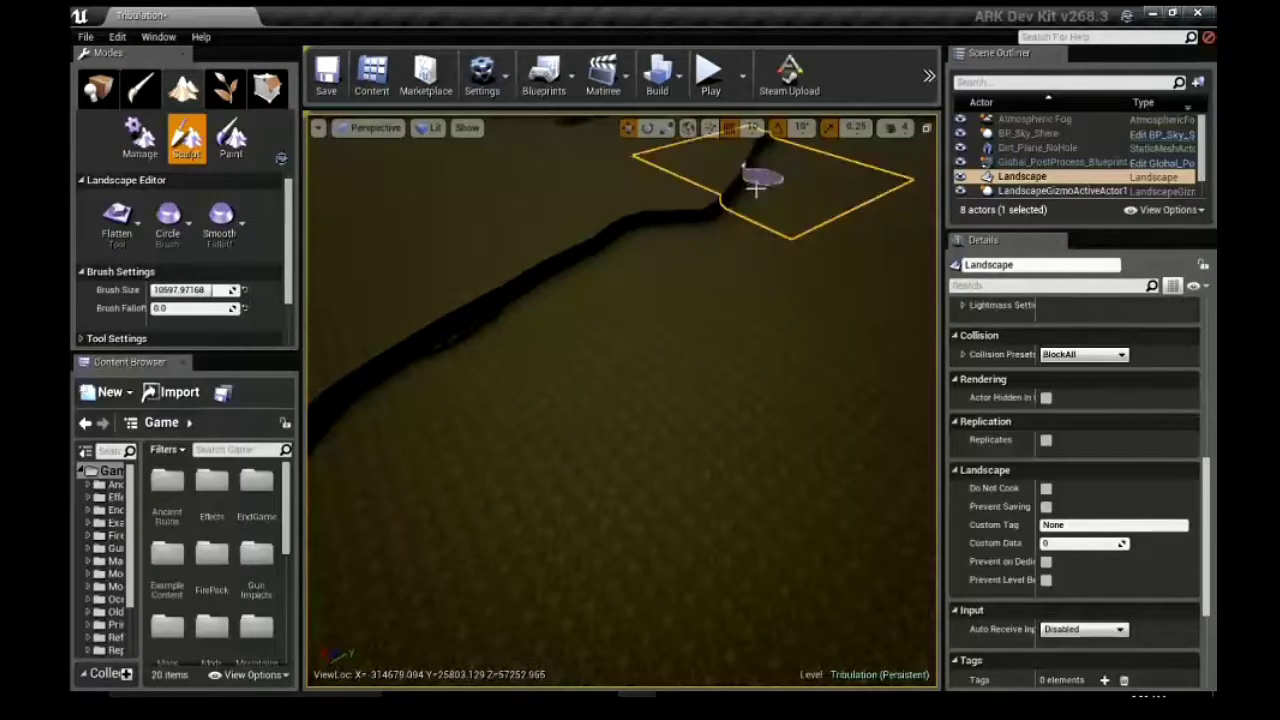
{"action": "mouse_move", "coordinate": [578, 260]}
{"action": "right_mouse_down"}
{"action": "mouse_move", "coordinate": [580, 198]}
{"action": "mouse_move", "coordinate": [585, 262]}
{"action": "mouse_move", "coordinate": [386, 443]}
{"action": "right_mouse_up"}
{"action": "mouse_move", "coordinate": [386, 443]}
{"action": "left_mouse_down"}
{"action": "mouse_move", "coordinate": [700, 486]}
{"action": "mouse_move", "coordinate": [522, 416]}
{"action": "mouse_move", "coordinate": [737, 451]}
{"action": "mouse_move", "coordinate": [583, 400]}
{"action": "mouse_move", "coordinate": [477, 323]}
{"action": "mouse_move", "coordinate": [520, 330]}
{"action": "mouse_move", "coordinate": [580, 297]}
{"action": "mouse_move", "coordinate": [766, 377]}
{"action": "mouse_move", "coordinate": [838, 458]}
{"action": "left_mouse_up"}
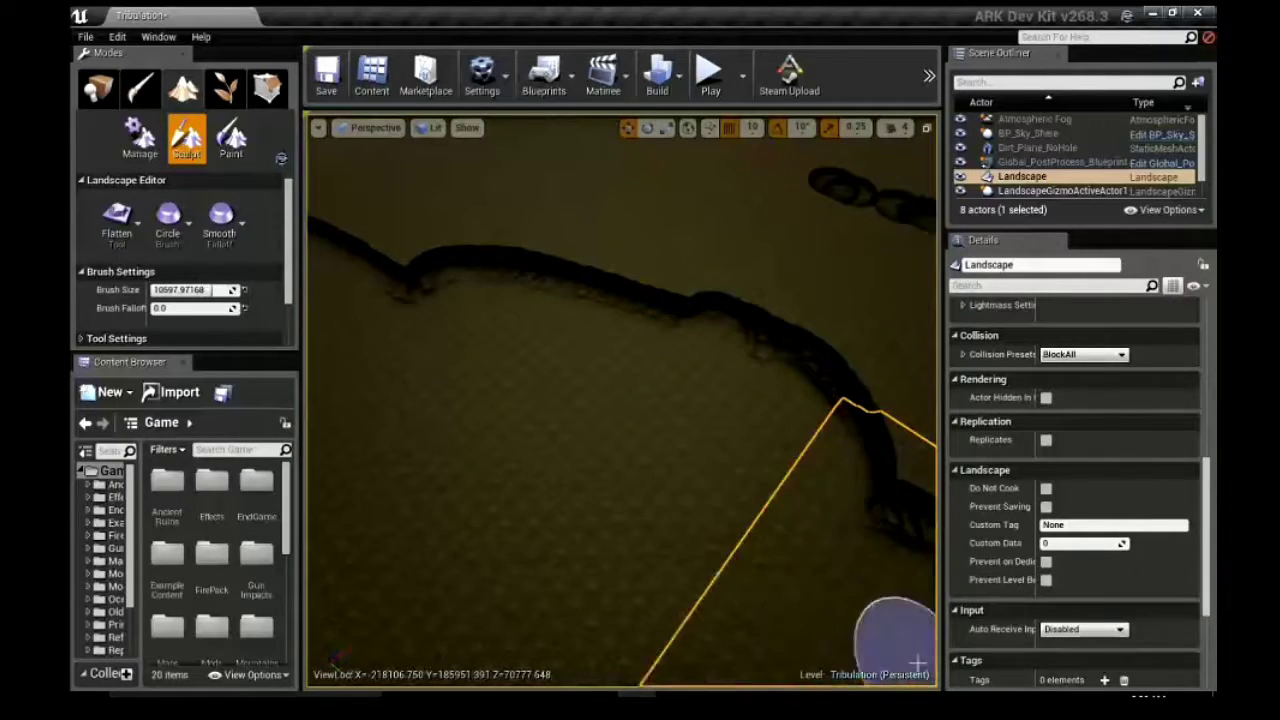
{"action": "right_click_drag", "start_coordinate": [917, 662], "coordinate": [877, 631]}
{"action": "mouse_move", "coordinate": [877, 631]}
{"action": "left_mouse_down"}
{"action": "mouse_move", "coordinate": [771, 486]}
{"action": "mouse_move", "coordinate": [851, 537]}
{"action": "mouse_move", "coordinate": [900, 418]}
{"action": "mouse_move", "coordinate": [811, 466]}
{"action": "mouse_move", "coordinate": [691, 320]}
{"action": "mouse_move", "coordinate": [828, 367]}
{"action": "left_mouse_up"}
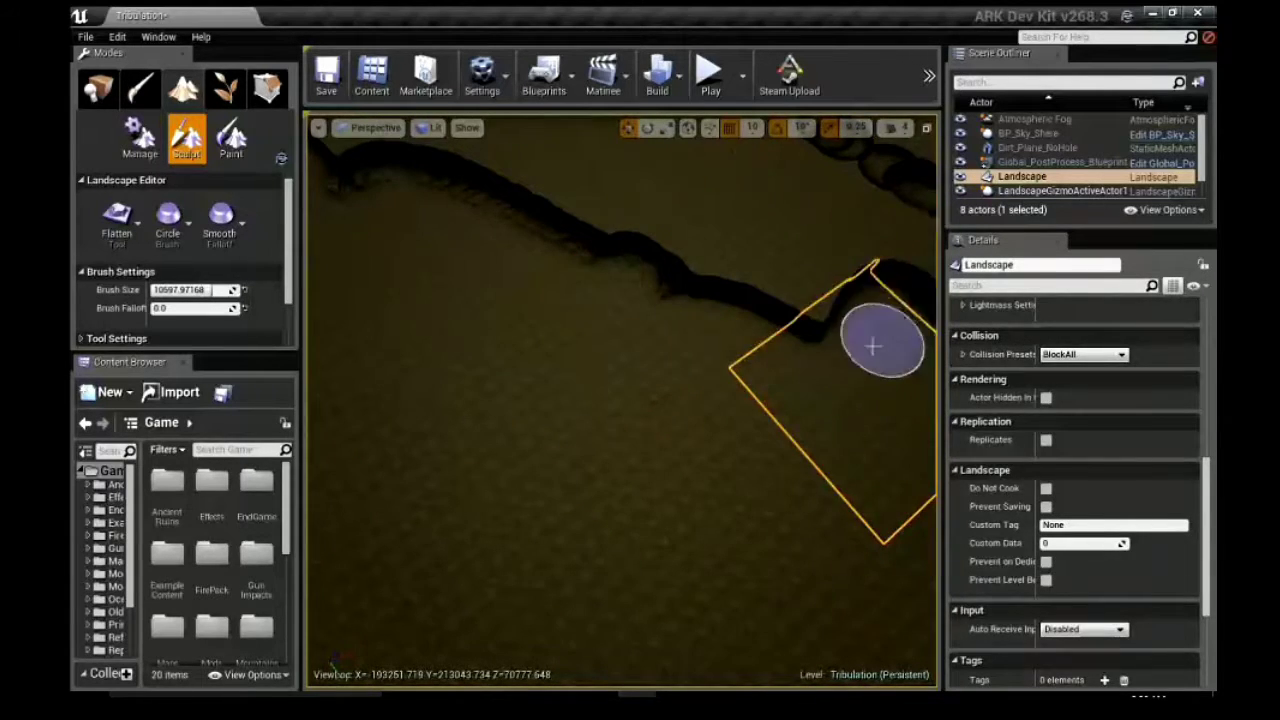
- Flatten the ledge beside the ring-shaped marks and enlarge the Flatten brush to 12187.172852 to even out its line
{"action": "right_click_drag", "start_coordinate": [873, 346], "coordinate": [537, 527]}
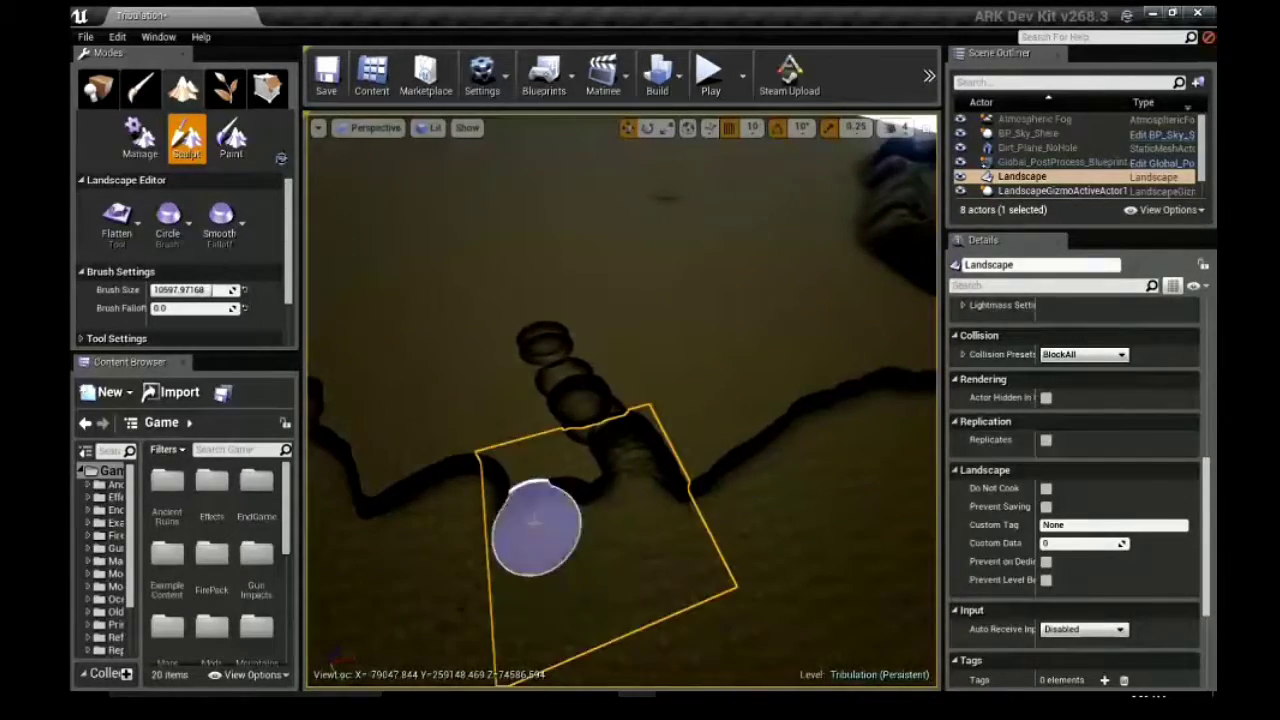
{"action": "mouse_move", "coordinate": [535, 528]}
{"action": "left_mouse_down"}
{"action": "mouse_move", "coordinate": [557, 468]}
{"action": "mouse_move", "coordinate": [694, 438]}
{"action": "left_mouse_up"}
{"action": "left_click_drag", "start_coordinate": [675, 490], "coordinate": [700, 470]}
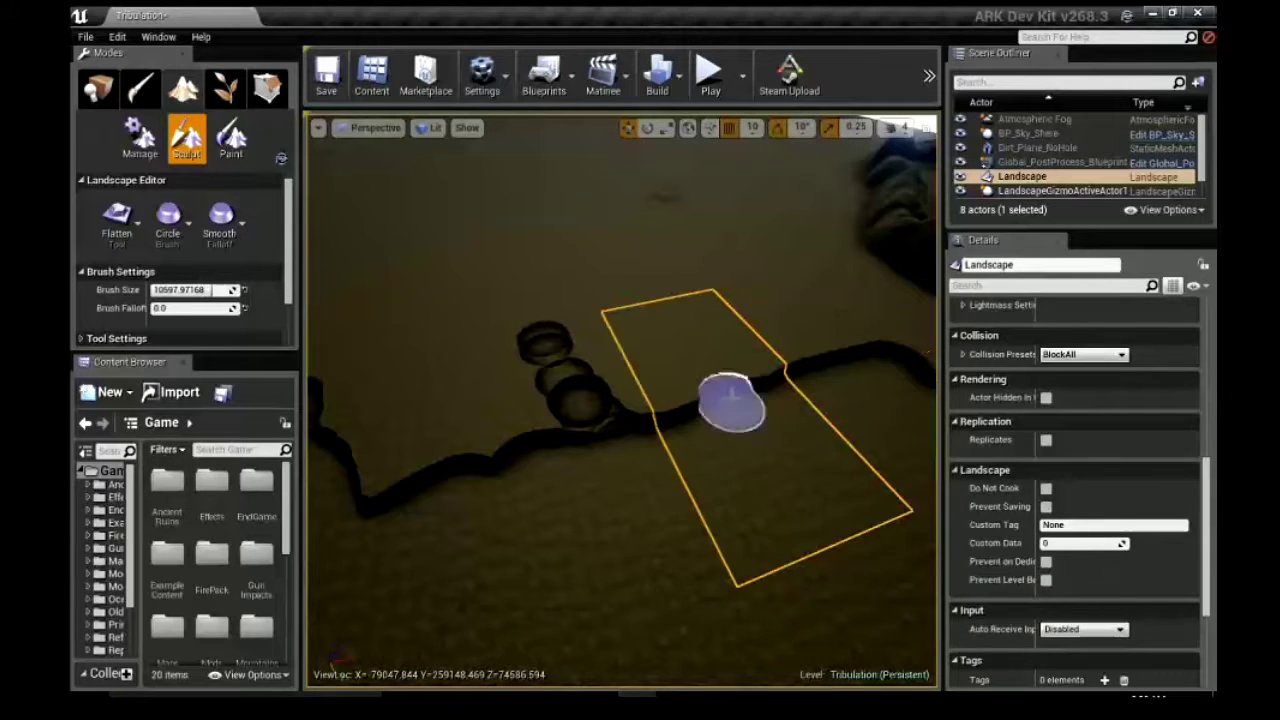
{"action": "left_click_drag", "start_coordinate": [443, 468], "coordinate": [322, 541]}
{"action": "key", "text": "ctrl+z"}
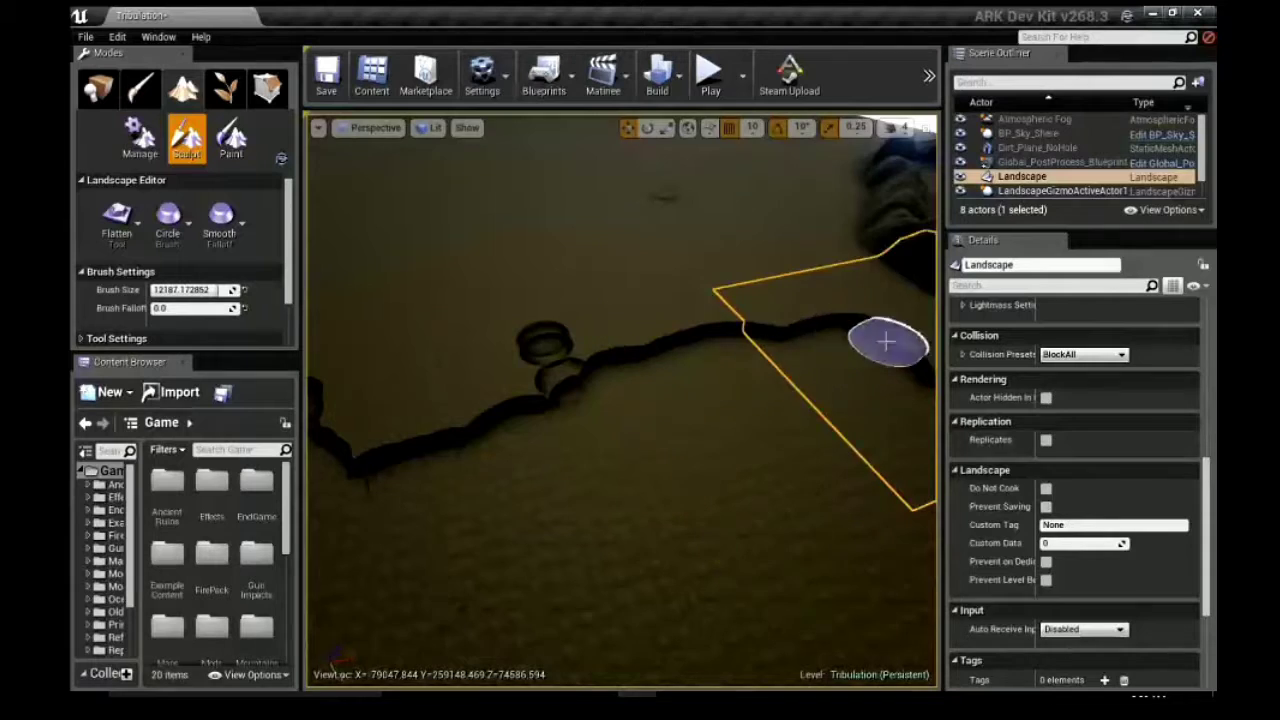
- Flatten around the enclosed patch beside the mountain ridge and work inward until it is level with its surroundings
{"action": "right_click_drag", "start_coordinate": [886, 342], "coordinate": [443, 371]}
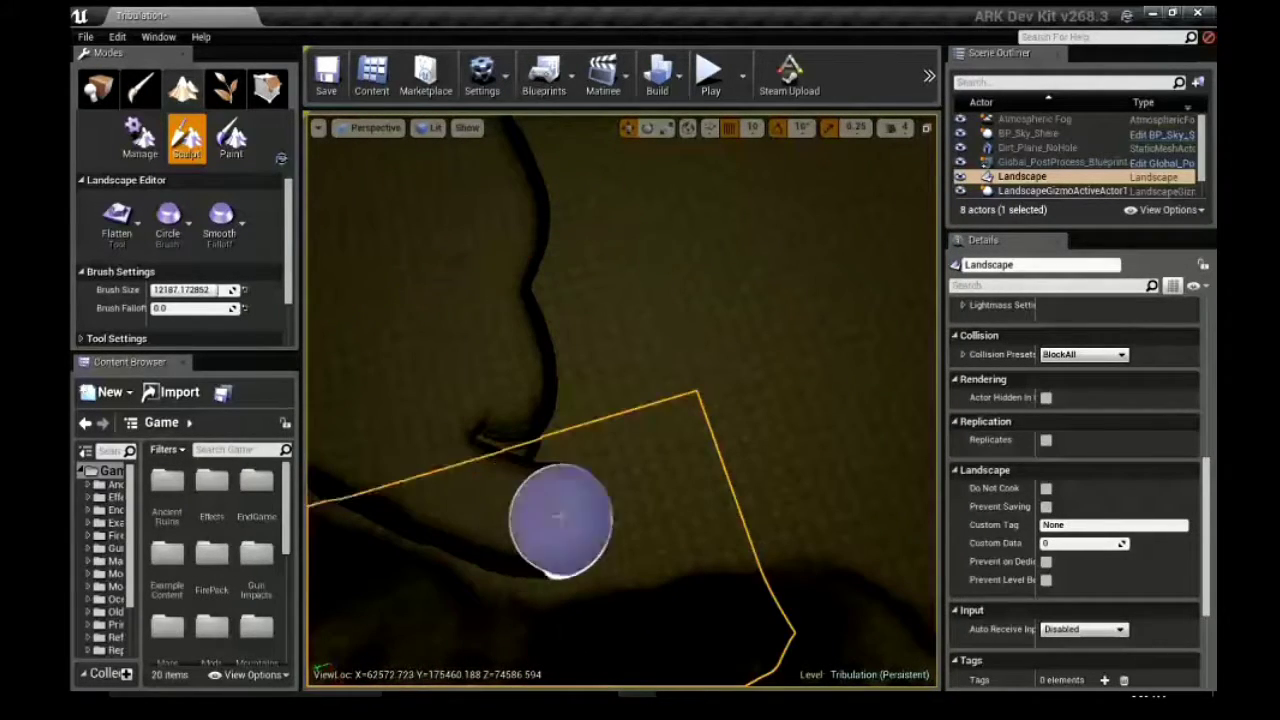
{"action": "mouse_move", "coordinate": [560, 518]}
{"action": "left_mouse_down"}
{"action": "mouse_move", "coordinate": [706, 503]}
{"action": "mouse_move", "coordinate": [914, 514]}
{"action": "mouse_move", "coordinate": [731, 441]}
{"action": "mouse_move", "coordinate": [486, 423]}
{"action": "mouse_move", "coordinate": [877, 417]}
{"action": "mouse_move", "coordinate": [918, 373]}
{"action": "left_mouse_up"}
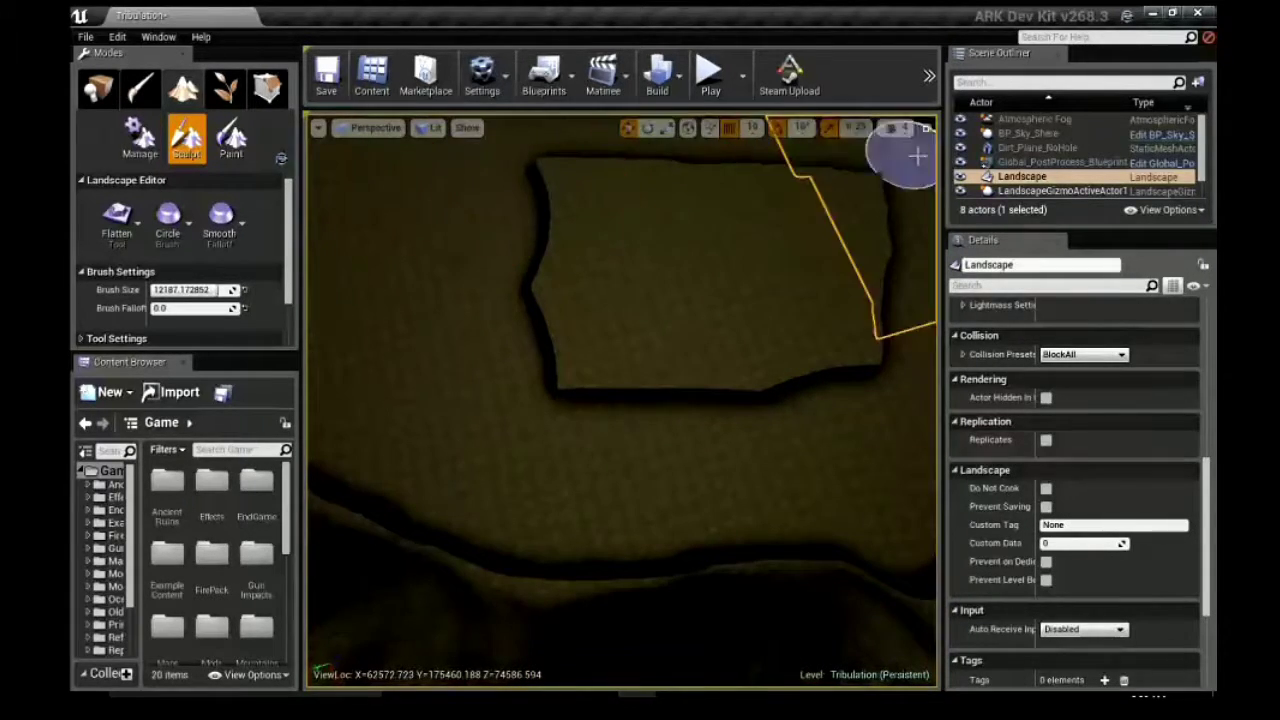
{"action": "mouse_move", "coordinate": [833, 323]}
{"action": "left_mouse_down"}
{"action": "mouse_move", "coordinate": [723, 380]}
{"action": "mouse_move", "coordinate": [564, 323]}
{"action": "mouse_move", "coordinate": [738, 178]}
{"action": "left_mouse_up"}
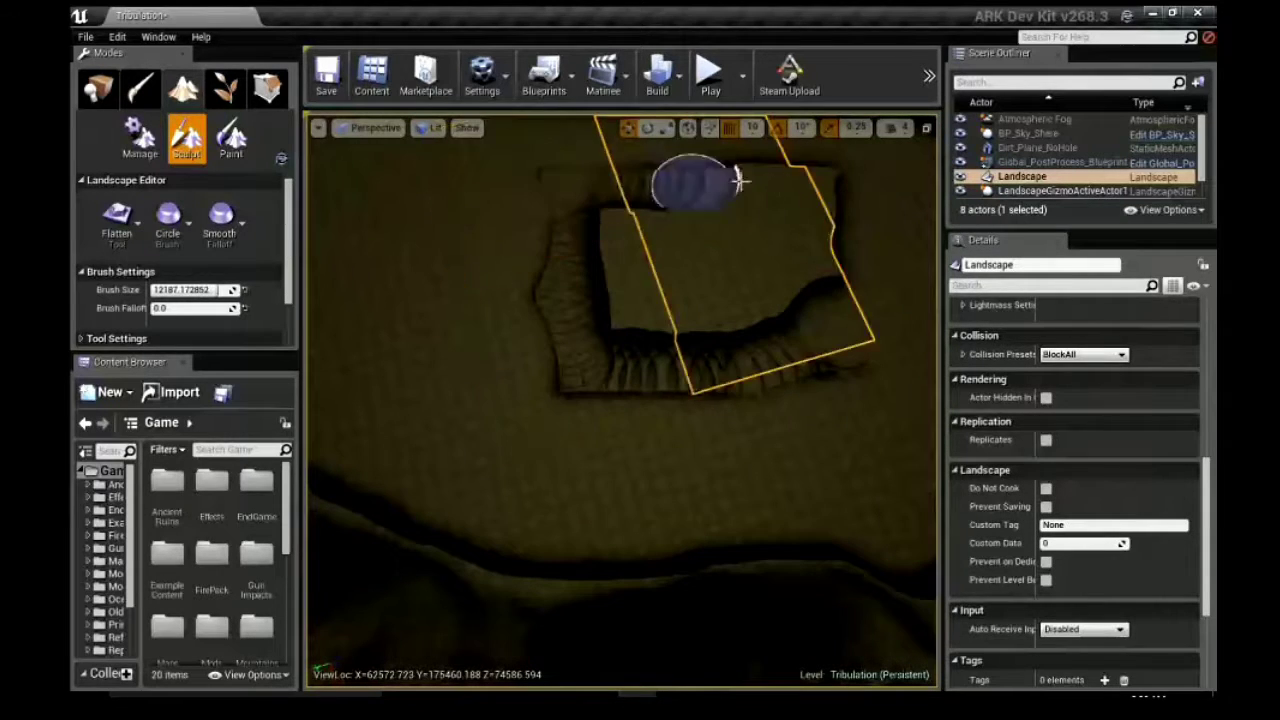
{"action": "mouse_move", "coordinate": [808, 297]}
{"action": "left_mouse_down"}
{"action": "mouse_move", "coordinate": [706, 370]}
{"action": "mouse_move", "coordinate": [581, 362]}
{"action": "mouse_move", "coordinate": [729, 320]}
{"action": "mouse_move", "coordinate": [571, 302]}
{"action": "mouse_move", "coordinate": [739, 303]}
{"action": "mouse_move", "coordinate": [801, 219]}
{"action": "mouse_move", "coordinate": [743, 245]}
{"action": "mouse_move", "coordinate": [636, 240]}
{"action": "mouse_move", "coordinate": [551, 185]}
{"action": "mouse_move", "coordinate": [724, 287]}
{"action": "left_mouse_up"}
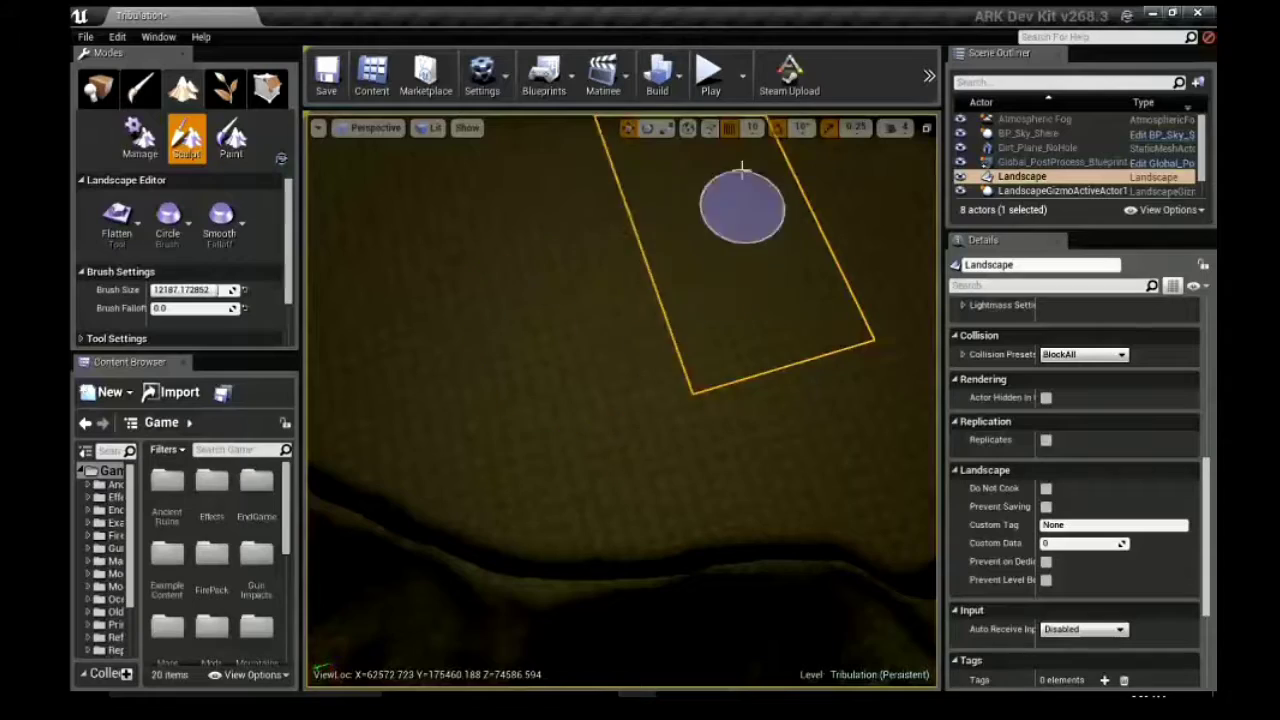
- Extend the flattened ground further along the mountain ridge, working the ledge away from the mountains
{"action": "mouse_move", "coordinate": [742, 168]}
{"action": "right_mouse_down"}
{"action": "mouse_move", "coordinate": [742, 190]}
{"action": "mouse_move", "coordinate": [742, 120]}
{"action": "mouse_move", "coordinate": [742, 200]}
{"action": "mouse_move", "coordinate": [760, 240]}
{"action": "mouse_move", "coordinate": [886, 320]}
{"action": "mouse_move", "coordinate": [598, 250]}
{"action": "mouse_move", "coordinate": [834, 369]}
{"action": "mouse_move", "coordinate": [663, 343]}
{"action": "mouse_move", "coordinate": [443, 245]}
{"action": "mouse_move", "coordinate": [346, 263]}
{"action": "mouse_move", "coordinate": [360, 341]}
{"action": "right_mouse_up"}
{"action": "mouse_move", "coordinate": [369, 341]}
{"action": "left_mouse_down"}
{"action": "mouse_move", "coordinate": [546, 362]}
{"action": "mouse_move", "coordinate": [773, 450]}
{"action": "mouse_move", "coordinate": [865, 614]}
{"action": "mouse_move", "coordinate": [801, 538]}
{"action": "mouse_move", "coordinate": [839, 610]}
{"action": "mouse_move", "coordinate": [730, 542]}
{"action": "mouse_move", "coordinate": [399, 445]}
{"action": "mouse_move", "coordinate": [325, 498]}
{"action": "mouse_move", "coordinate": [391, 533]}
{"action": "mouse_move", "coordinate": [552, 577]}
{"action": "mouse_move", "coordinate": [678, 589]}
{"action": "mouse_move", "coordinate": [678, 509]}
{"action": "mouse_move", "coordinate": [574, 473]}
{"action": "mouse_move", "coordinate": [649, 449]}
{"action": "mouse_move", "coordinate": [451, 403]}
{"action": "mouse_move", "coordinate": [331, 438]}
{"action": "mouse_move", "coordinate": [490, 494]}
{"action": "mouse_move", "coordinate": [570, 577]}
{"action": "mouse_move", "coordinate": [351, 608]}
{"action": "mouse_move", "coordinate": [399, 653]}
{"action": "mouse_move", "coordinate": [684, 665]}
{"action": "mouse_move", "coordinate": [571, 663]}
{"action": "left_mouse_up"}
{"action": "mouse_move", "coordinate": [571, 663]}
{"action": "right_mouse_down"}
{"action": "mouse_move", "coordinate": [550, 625]}
{"action": "mouse_move", "coordinate": [349, 491]}
{"action": "right_mouse_up"}
{"action": "mouse_move", "coordinate": [460, 524]}
{"action": "left_mouse_down"}
{"action": "mouse_move", "coordinate": [601, 502]}
{"action": "mouse_move", "coordinate": [476, 489]}
{"action": "mouse_move", "coordinate": [502, 442]}
{"action": "mouse_move", "coordinate": [716, 476]}
{"action": "mouse_move", "coordinate": [628, 451]}
{"action": "mouse_move", "coordinate": [644, 512]}
{"action": "mouse_move", "coordinate": [728, 525]}
{"action": "mouse_move", "coordinate": [855, 585]}
{"action": "mouse_move", "coordinate": [898, 583]}
{"action": "left_mouse_up"}
{"action": "left_click_drag", "start_coordinate": [850, 495], "coordinate": [823, 485]}
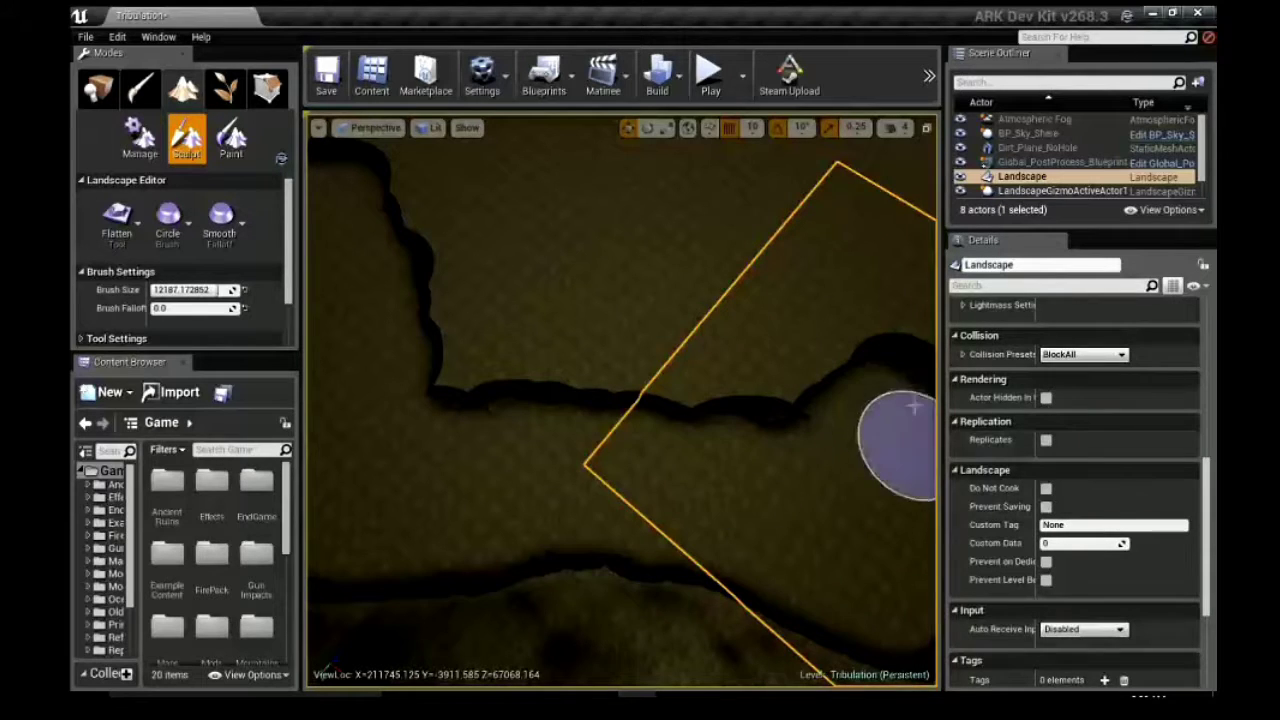
{"action": "left_click_drag", "start_coordinate": [913, 405], "coordinate": [911, 327]}
{"action": "mouse_move", "coordinate": [819, 291]}
{"action": "left_mouse_down"}
{"action": "mouse_move", "coordinate": [800, 371]}
{"action": "mouse_move", "coordinate": [919, 226]}
{"action": "left_mouse_up"}
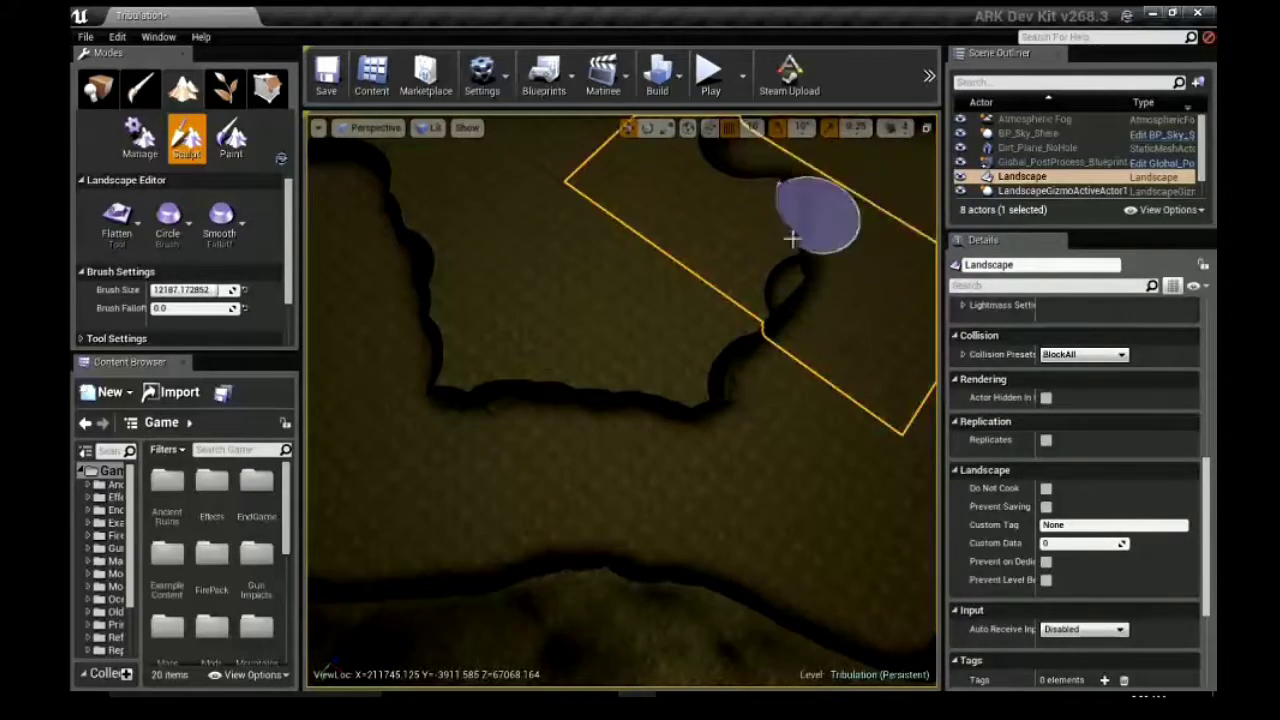
- Enlarge the Flatten brush to 13493.376953 and level the remaining ledge and its jagged leftovers beside the ridge
{"action": "mouse_move", "coordinate": [781, 255]}
{"action": "left_mouse_down"}
{"action": "mouse_move", "coordinate": [737, 320]}
{"action": "mouse_move", "coordinate": [429, 380]}
{"action": "mouse_move", "coordinate": [686, 277]}
{"action": "mouse_move", "coordinate": [571, 287]}
{"action": "mouse_move", "coordinate": [471, 320]}
{"action": "mouse_move", "coordinate": [462, 287]}
{"action": "mouse_move", "coordinate": [397, 271]}
{"action": "mouse_move", "coordinate": [482, 237]}
{"action": "left_mouse_up"}
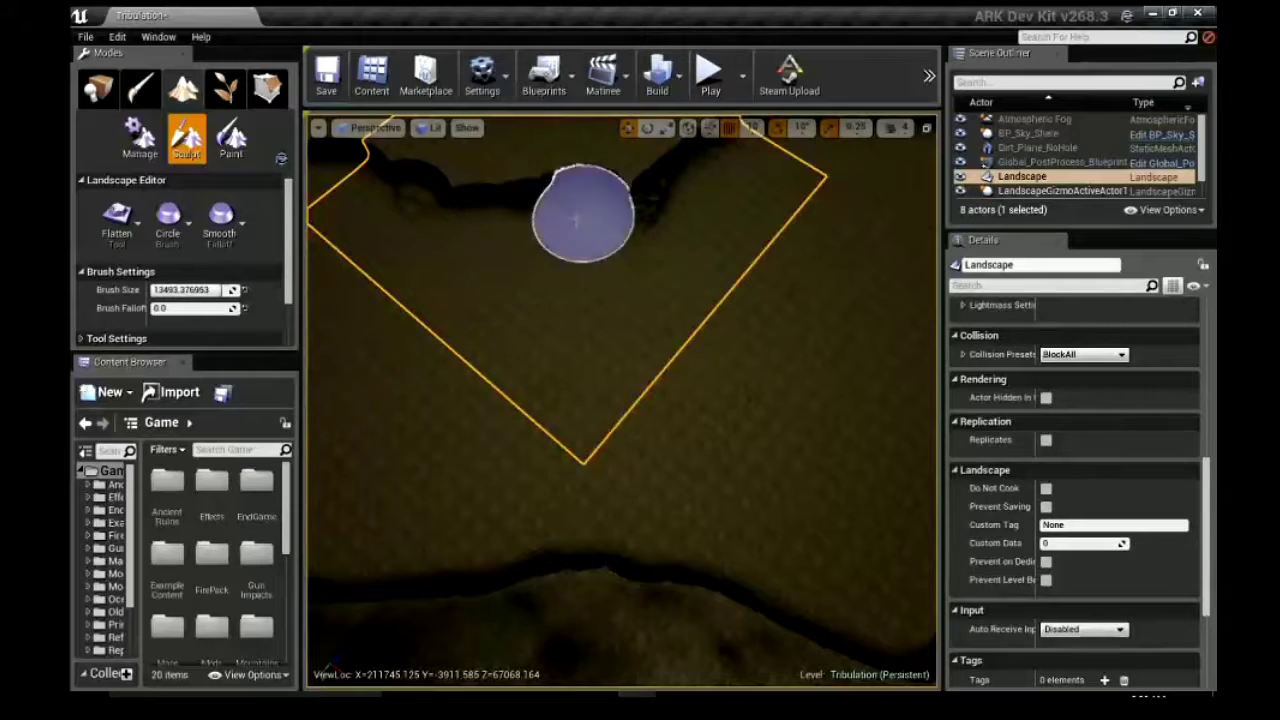
{"action": "left_click_drag", "start_coordinate": [583, 218], "coordinate": [664, 172]}
{"action": "mouse_move", "coordinate": [559, 137]}
{"action": "left_mouse_down"}
{"action": "mouse_move", "coordinate": [472, 132]}
{"action": "mouse_move", "coordinate": [366, 177]}
{"action": "left_mouse_up"}
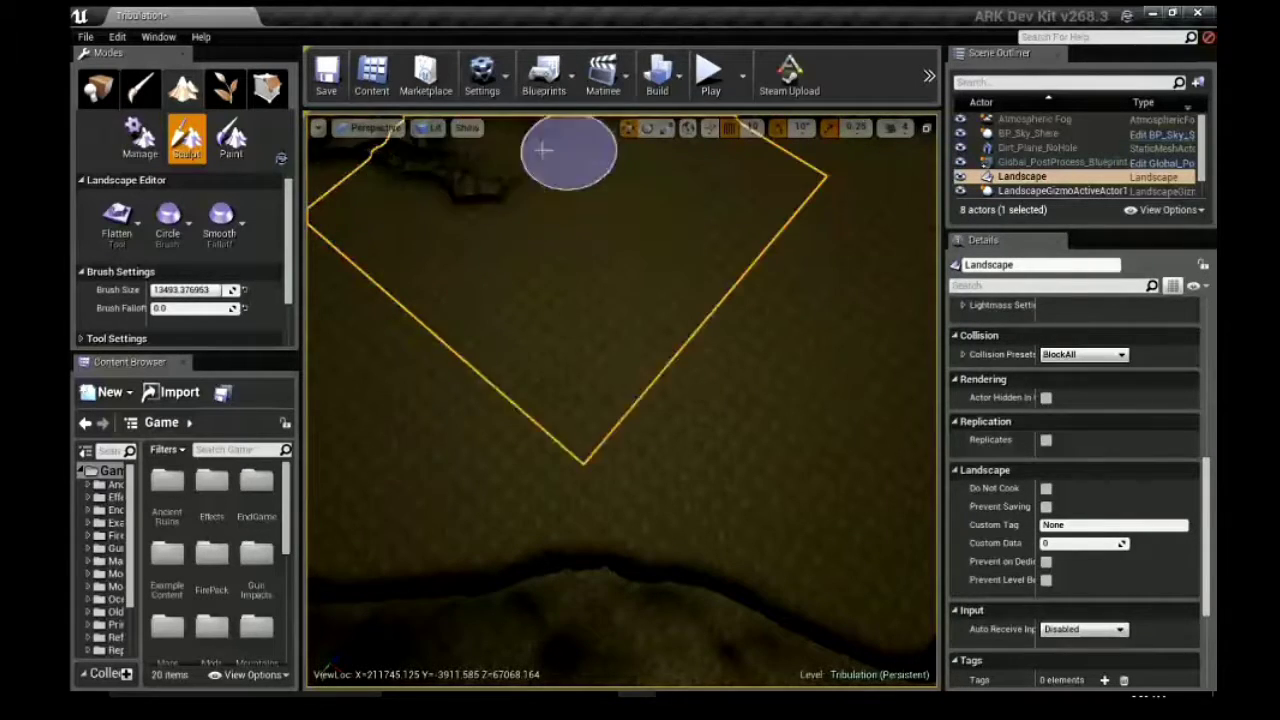
{"action": "left_click_drag", "start_coordinate": [543, 150], "coordinate": [420, 177]}
- Flatten the ground inside the ridge's curved corner and level the ribbed remnant at its centre
{"action": "scroll", "coordinate": [774, 283], "scroll_direction": "up", "scroll_amount": 3}
{"action": "right_click_drag", "start_coordinate": [774, 283], "coordinate": [680, 310]}
{"action": "key", "text": "Down"}
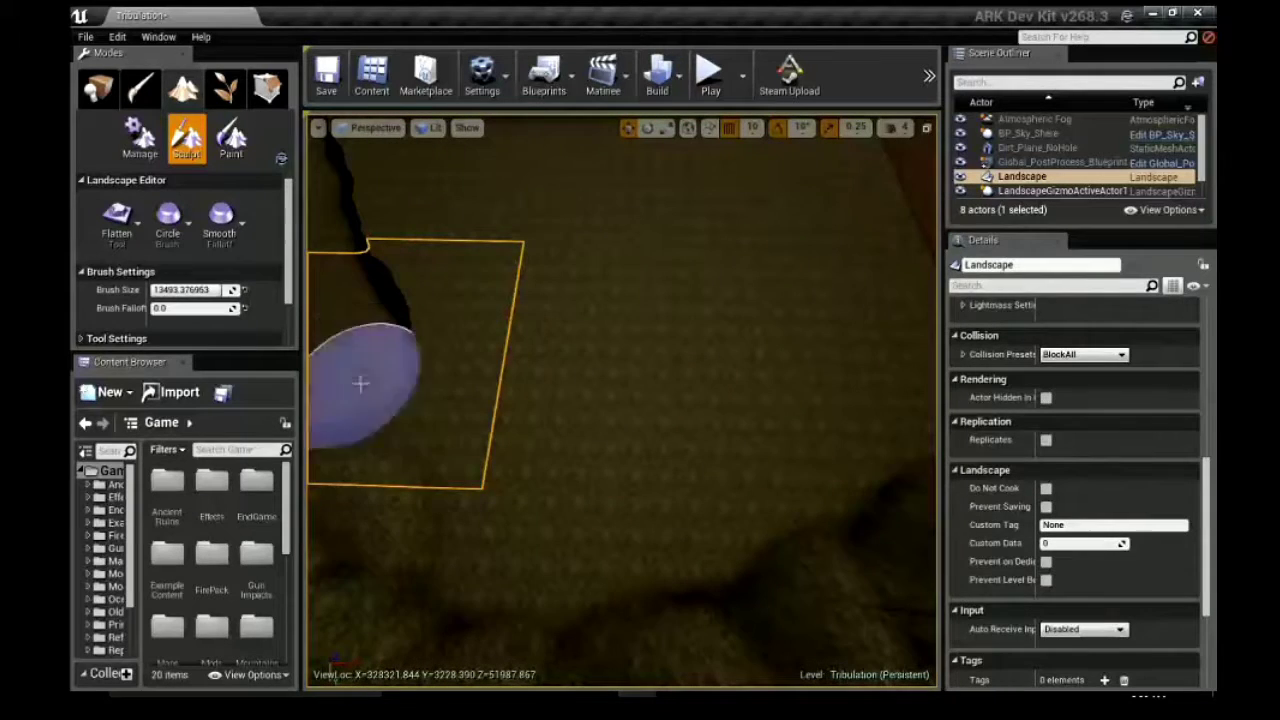
{"action": "mouse_move", "coordinate": [607, 500]}
{"action": "left_mouse_down"}
{"action": "mouse_move", "coordinate": [810, 430]}
{"action": "mouse_move", "coordinate": [860, 391]}
{"action": "mouse_move", "coordinate": [826, 193]}
{"action": "left_mouse_up"}
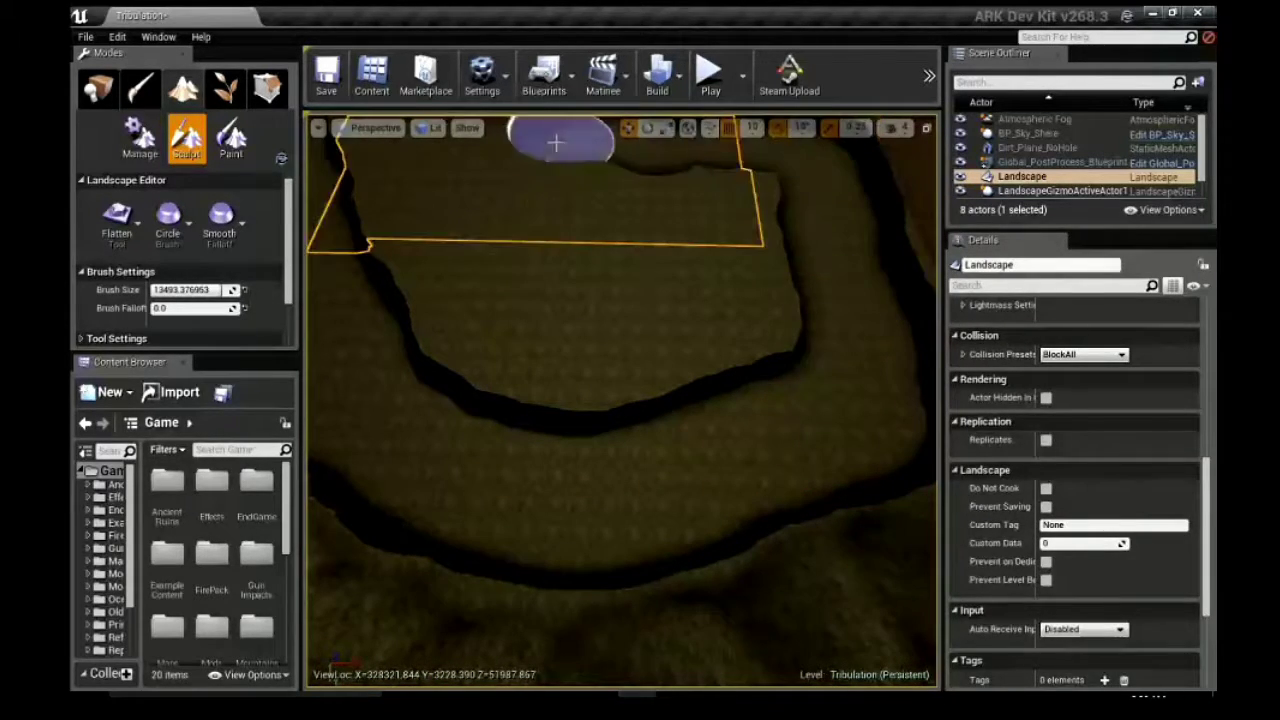
{"action": "mouse_move", "coordinate": [397, 237]}
{"action": "left_mouse_down"}
{"action": "mouse_move", "coordinate": [429, 329]}
{"action": "mouse_move", "coordinate": [614, 363]}
{"action": "mouse_move", "coordinate": [729, 343]}
{"action": "mouse_move", "coordinate": [747, 214]}
{"action": "mouse_move", "coordinate": [537, 191]}
{"action": "mouse_move", "coordinate": [480, 234]}
{"action": "mouse_move", "coordinate": [760, 266]}
{"action": "mouse_move", "coordinate": [626, 199]}
{"action": "left_mouse_up"}
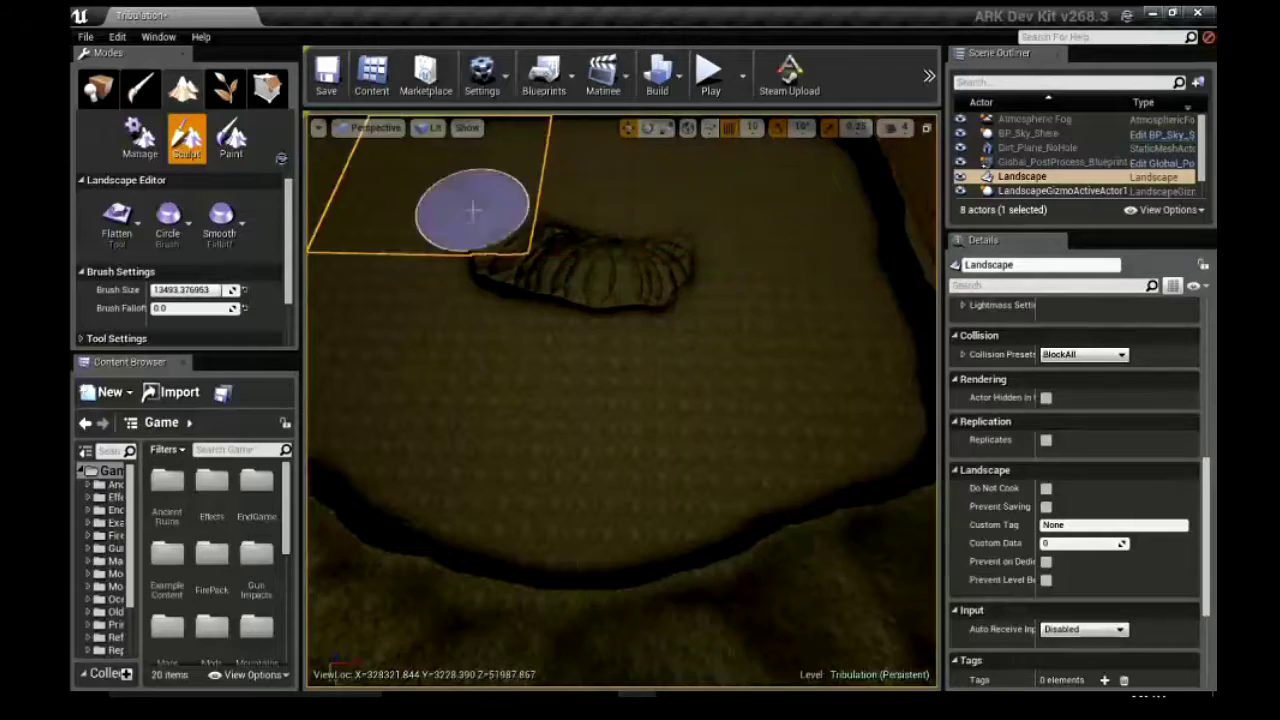
{"action": "left_click_drag", "start_coordinate": [473, 209], "coordinate": [661, 262]}
{"action": "key", "text": "ctrl+z"}
- Flatten around the next raised block inside the ridge and work inward until its ribbed remains are level
{"action": "mouse_move", "coordinate": [510, 283]}
{"action": "right_mouse_down"}
{"action": "mouse_move", "coordinate": [440, 325]}
{"action": "mouse_move", "coordinate": [326, 432]}
{"action": "right_mouse_up"}
{"action": "mouse_move", "coordinate": [326, 432]}
{"action": "left_mouse_down"}
{"action": "mouse_move", "coordinate": [429, 500]}
{"action": "mouse_move", "coordinate": [749, 551]}
{"action": "mouse_move", "coordinate": [815, 577]}
{"action": "mouse_move", "coordinate": [874, 500]}
{"action": "mouse_move", "coordinate": [898, 243]}
{"action": "left_mouse_up"}
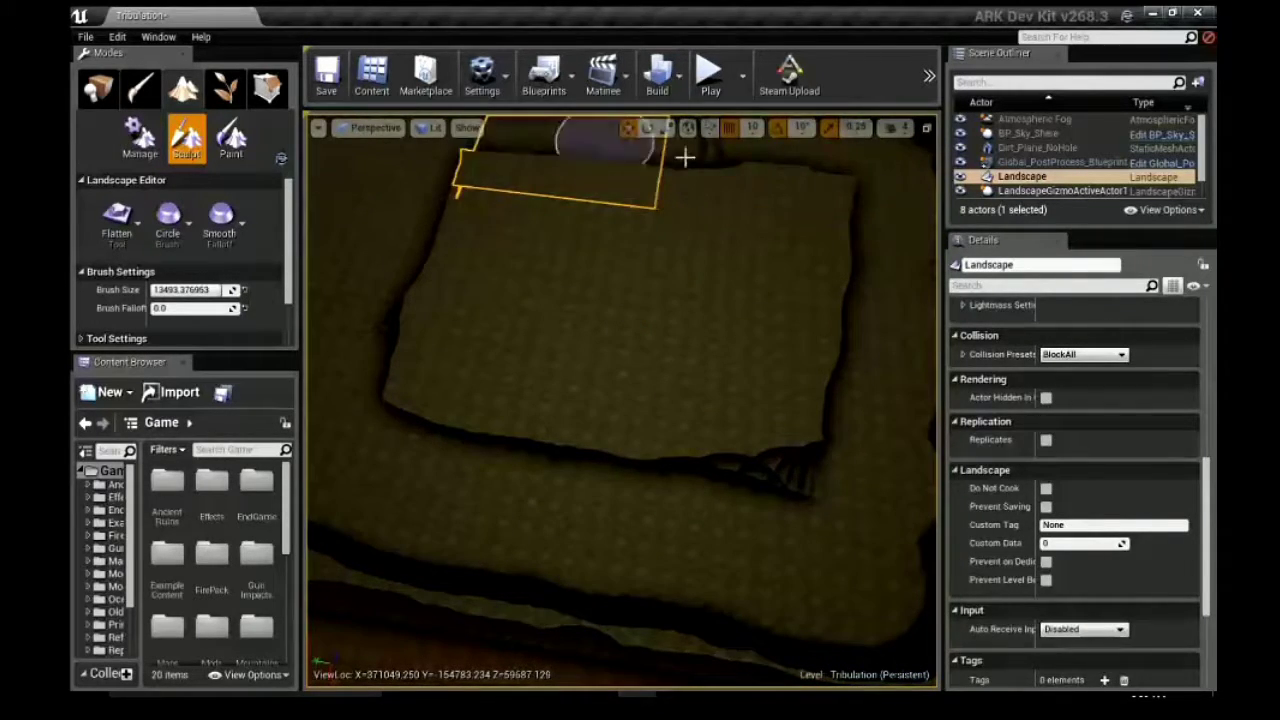
{"action": "mouse_move", "coordinate": [685, 157]}
{"action": "left_mouse_down"}
{"action": "mouse_move", "coordinate": [814, 289]}
{"action": "mouse_move", "coordinate": [771, 371]}
{"action": "mouse_move", "coordinate": [714, 434]}
{"action": "mouse_move", "coordinate": [495, 420]}
{"action": "mouse_move", "coordinate": [419, 308]}
{"action": "left_mouse_up"}
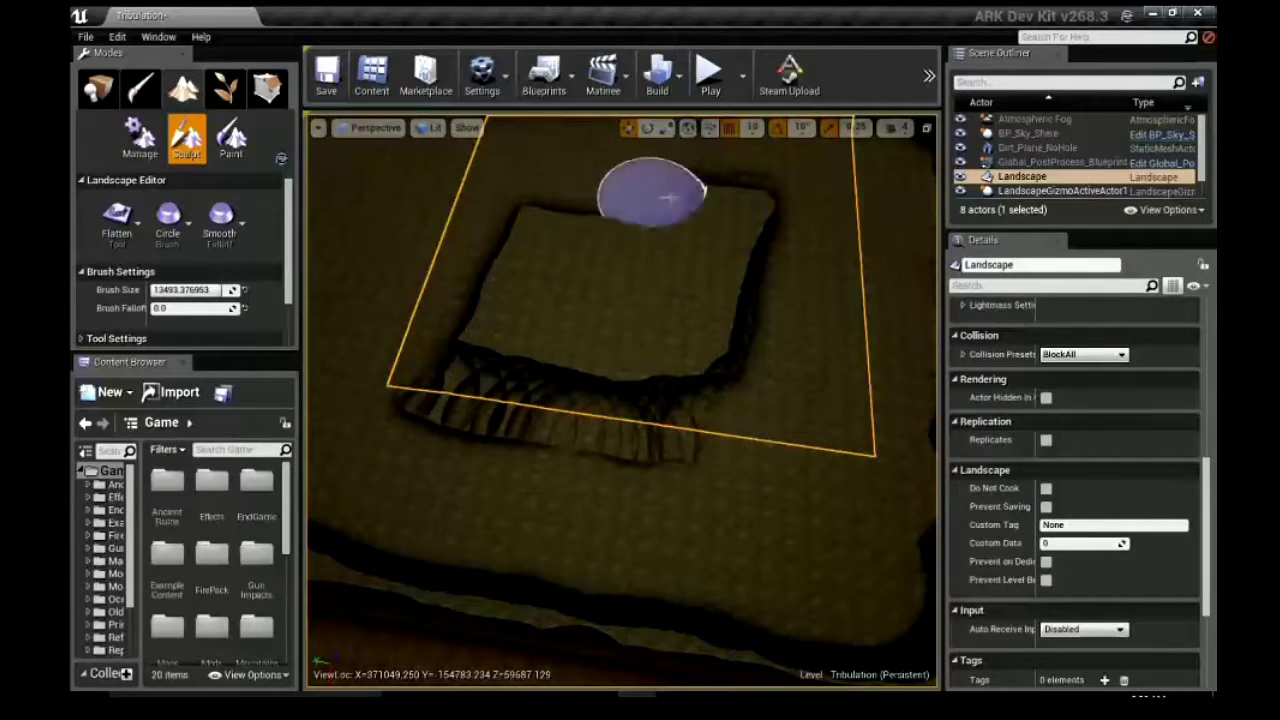
{"action": "mouse_move", "coordinate": [668, 197]}
{"action": "left_mouse_down"}
{"action": "mouse_move", "coordinate": [731, 257]}
{"action": "mouse_move", "coordinate": [651, 417]}
{"action": "mouse_move", "coordinate": [449, 400]}
{"action": "mouse_move", "coordinate": [549, 432]}
{"action": "mouse_move", "coordinate": [651, 269]}
{"action": "mouse_move", "coordinate": [520, 314]}
{"action": "mouse_move", "coordinate": [691, 294]}
{"action": "mouse_move", "coordinate": [465, 315]}
{"action": "left_mouse_up"}
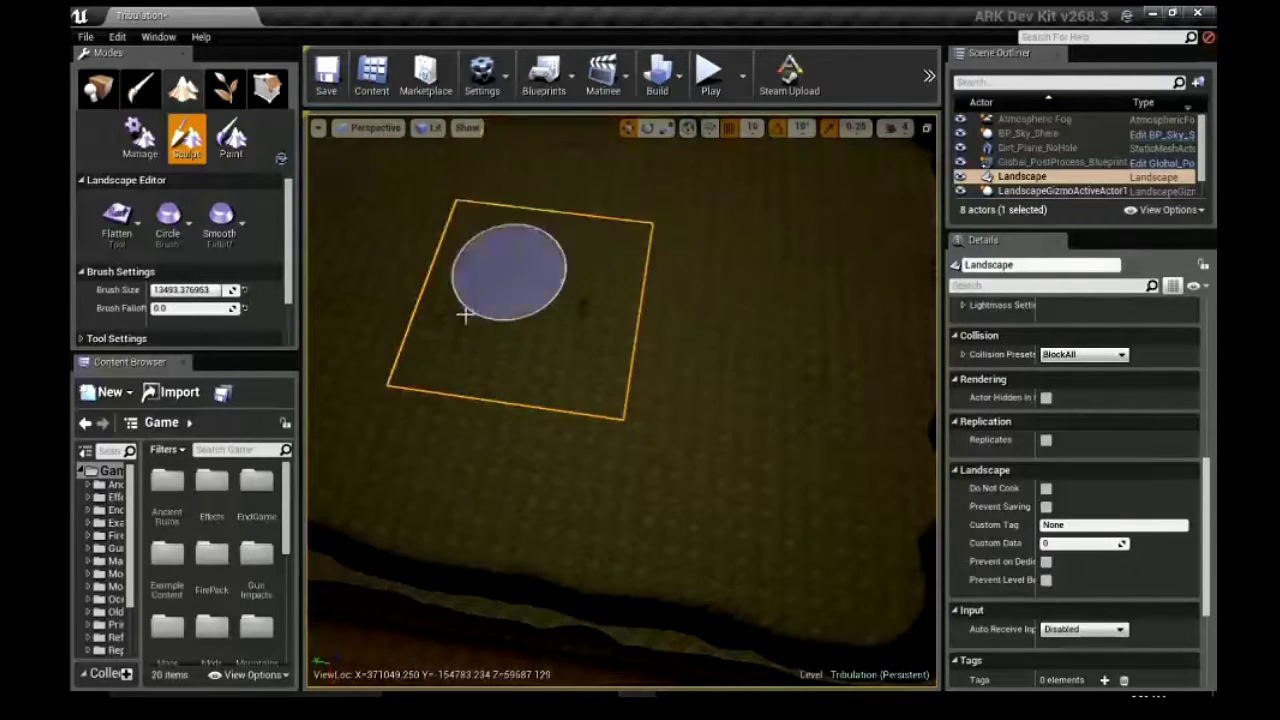
- Flatten the adjoining raised ground towards the map's corner, from its outline to its centre
{"action": "mouse_move", "coordinate": [706, 408]}
{"action": "left_mouse_down"}
{"action": "mouse_move", "coordinate": [341, 403]}
{"action": "mouse_move", "coordinate": [371, 514]}
{"action": "mouse_move", "coordinate": [820, 557]}
{"action": "mouse_move", "coordinate": [912, 468]}
{"action": "mouse_move", "coordinate": [897, 369]}
{"action": "left_mouse_up"}
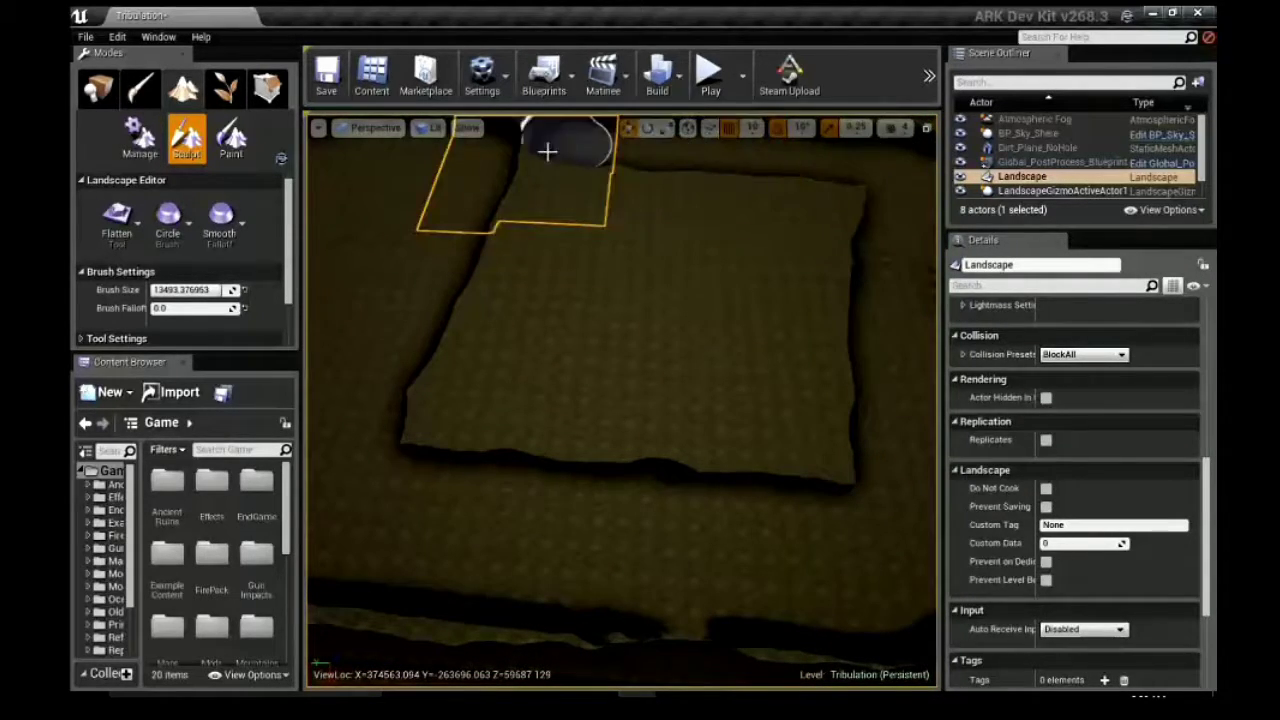
{"action": "mouse_move", "coordinate": [518, 213]}
{"action": "left_mouse_down"}
{"action": "mouse_move", "coordinate": [429, 414]}
{"action": "mouse_move", "coordinate": [519, 237]}
{"action": "mouse_move", "coordinate": [543, 423]}
{"action": "mouse_move", "coordinate": [717, 434]}
{"action": "mouse_move", "coordinate": [822, 400]}
{"action": "mouse_move", "coordinate": [817, 270]}
{"action": "left_mouse_up"}
{"action": "mouse_move", "coordinate": [845, 217]}
{"action": "left_mouse_down", "text": "shift"}
{"action": "mouse_move", "coordinate": [728, 343]}
{"action": "mouse_move", "coordinate": [686, 334]}
{"action": "mouse_move", "coordinate": [637, 209]}
{"action": "left_mouse_up", "text": "shift"}
{"action": "mouse_move", "coordinate": [637, 209]}
{"action": "right_mouse_down"}
{"action": "mouse_move", "coordinate": [749, 209]}
{"action": "mouse_move", "coordinate": [694, 229]}
{"action": "mouse_move", "coordinate": [906, 269]}
{"action": "mouse_move", "coordinate": [915, 130]}
{"action": "mouse_move", "coordinate": [700, 330]}
{"action": "mouse_move", "coordinate": [429, 523]}
{"action": "right_mouse_up"}
{"action": "mouse_move", "coordinate": [732, 503]}
{"action": "left_mouse_down", "text": "shift"}
{"action": "mouse_move", "coordinate": [731, 314]}
{"action": "mouse_move", "coordinate": [714, 206]}
{"action": "mouse_move", "coordinate": [665, 135]}
{"action": "mouse_move", "coordinate": [629, 177]}
{"action": "mouse_move", "coordinate": [603, 180]}
{"action": "mouse_move", "coordinate": [646, 297]}
{"action": "mouse_move", "coordinate": [581, 413]}
{"action": "left_mouse_up", "text": "shift"}
{"action": "scroll", "coordinate": [581, 413], "scroll_direction": "down", "scroll_amount": 3}
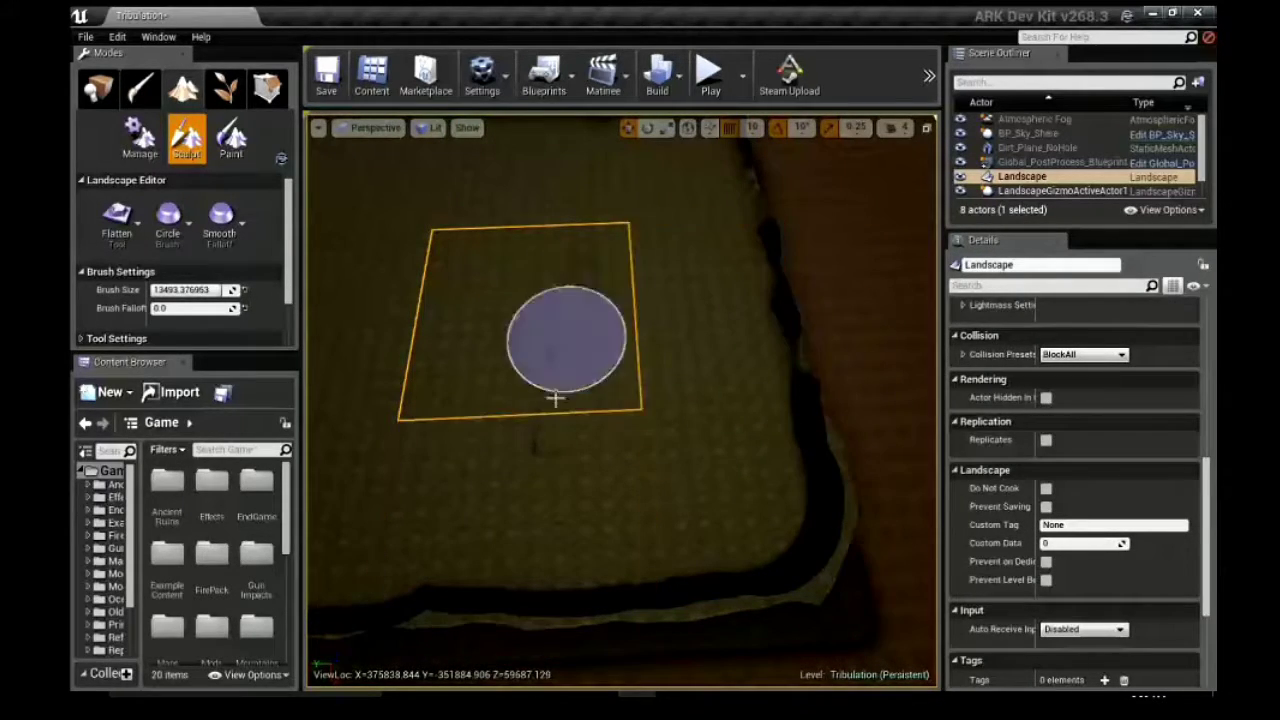
- Extend the flattened ground along the next map edge, levelling the remaining raised block and sloping ledge
{"action": "mouse_move", "coordinate": [551, 309]}
{"action": "right_mouse_down"}
{"action": "mouse_move", "coordinate": [570, 340]}
{"action": "mouse_move", "coordinate": [443, 314]}
{"action": "right_mouse_up"}
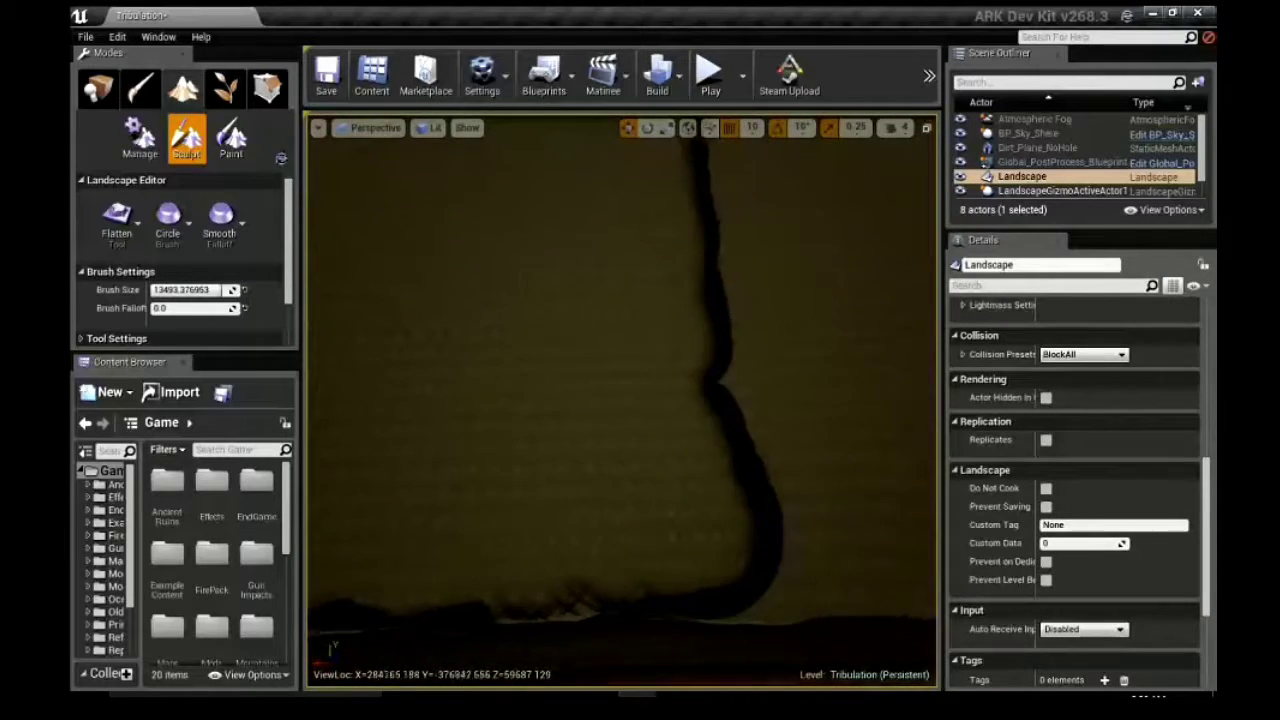
{"action": "mouse_move", "coordinate": [394, 486]}
{"action": "left_mouse_down", "text": "shift"}
{"action": "mouse_move", "coordinate": [465, 502]}
{"action": "mouse_move", "coordinate": [369, 482]}
{"action": "mouse_move", "coordinate": [437, 338]}
{"action": "mouse_move", "coordinate": [514, 494]}
{"action": "mouse_move", "coordinate": [838, 528]}
{"action": "mouse_move", "coordinate": [899, 478]}
{"action": "mouse_move", "coordinate": [916, 340]}
{"action": "left_mouse_up", "text": "shift"}
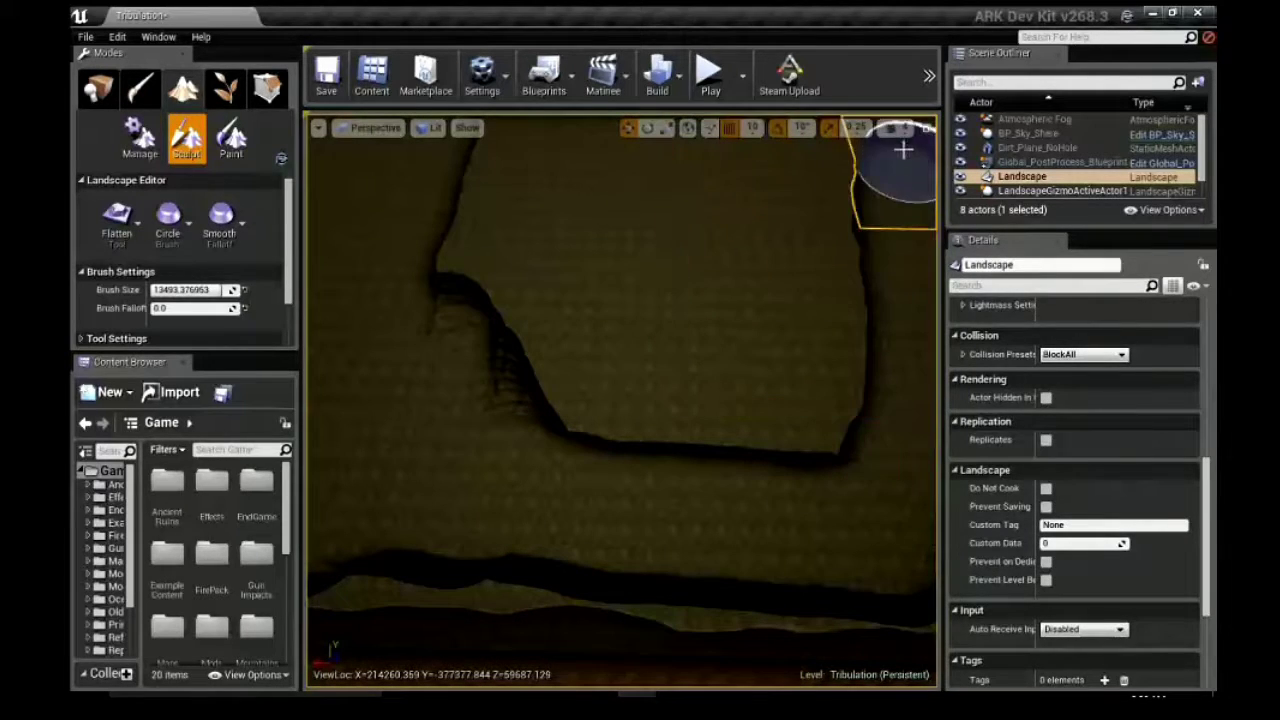
{"action": "mouse_move", "coordinate": [534, 136]}
{"action": "left_mouse_down", "text": "shift"}
{"action": "mouse_move", "coordinate": [476, 237]}
{"action": "mouse_move", "coordinate": [467, 316]}
{"action": "mouse_move", "coordinate": [516, 388]}
{"action": "mouse_move", "coordinate": [583, 409]}
{"action": "mouse_move", "coordinate": [768, 425]}
{"action": "mouse_move", "coordinate": [825, 385]}
{"action": "mouse_move", "coordinate": [835, 242]}
{"action": "mouse_move", "coordinate": [796, 196]}
{"action": "mouse_move", "coordinate": [571, 190]}
{"action": "mouse_move", "coordinate": [558, 263]}
{"action": "mouse_move", "coordinate": [589, 317]}
{"action": "mouse_move", "coordinate": [745, 317]}
{"action": "mouse_move", "coordinate": [731, 251]}
{"action": "mouse_move", "coordinate": [621, 229]}
{"action": "mouse_move", "coordinate": [528, 298]}
{"action": "mouse_move", "coordinate": [692, 375]}
{"action": "mouse_move", "coordinate": [763, 253]}
{"action": "left_mouse_up", "text": "shift"}
{"action": "middle_click_drag", "start_coordinate": [763, 253], "coordinate": [343, 473]}
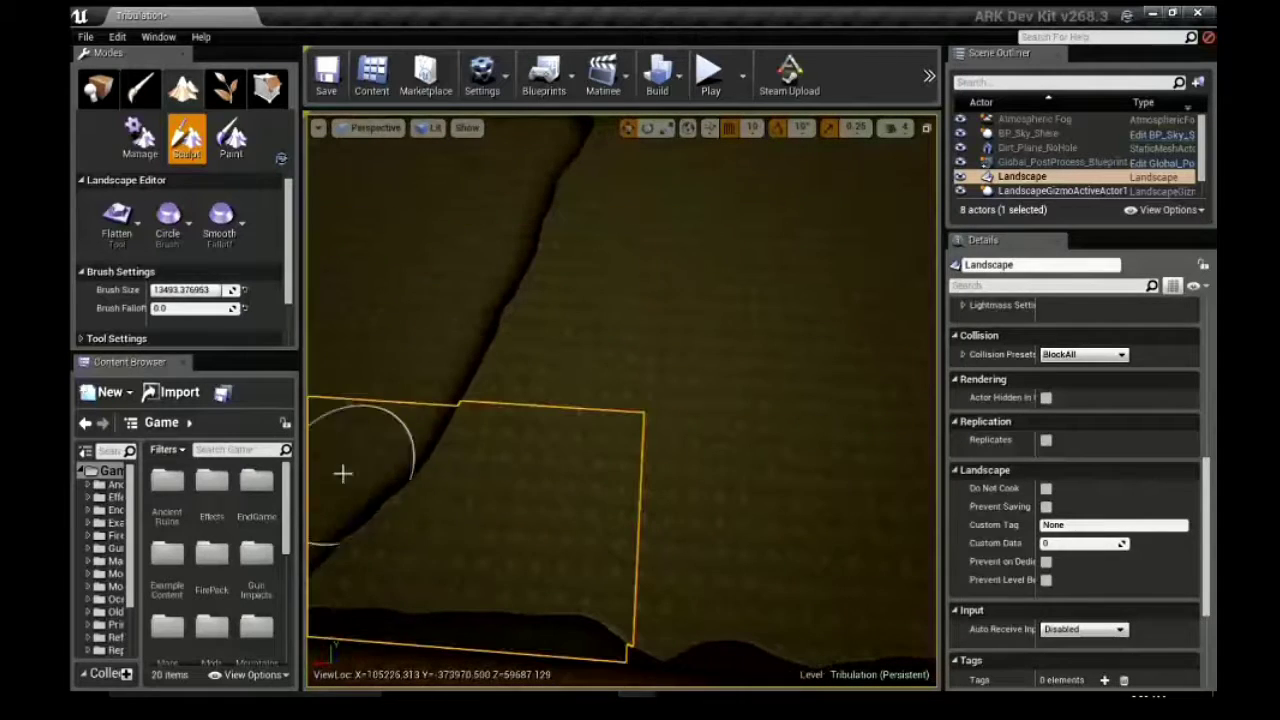
{"action": "mouse_move", "coordinate": [343, 473]}
{"action": "left_mouse_down", "text": "shift"}
{"action": "mouse_move", "coordinate": [414, 500]}
{"action": "mouse_move", "coordinate": [663, 509]}
{"action": "mouse_move", "coordinate": [857, 543]}
{"action": "mouse_move", "coordinate": [909, 443]}
{"action": "mouse_move", "coordinate": [777, 463]}
{"action": "mouse_move", "coordinate": [663, 420]}
{"action": "mouse_move", "coordinate": [509, 417]}
{"action": "mouse_move", "coordinate": [523, 320]}
{"action": "mouse_move", "coordinate": [557, 251]}
{"action": "left_mouse_up", "text": "shift"}
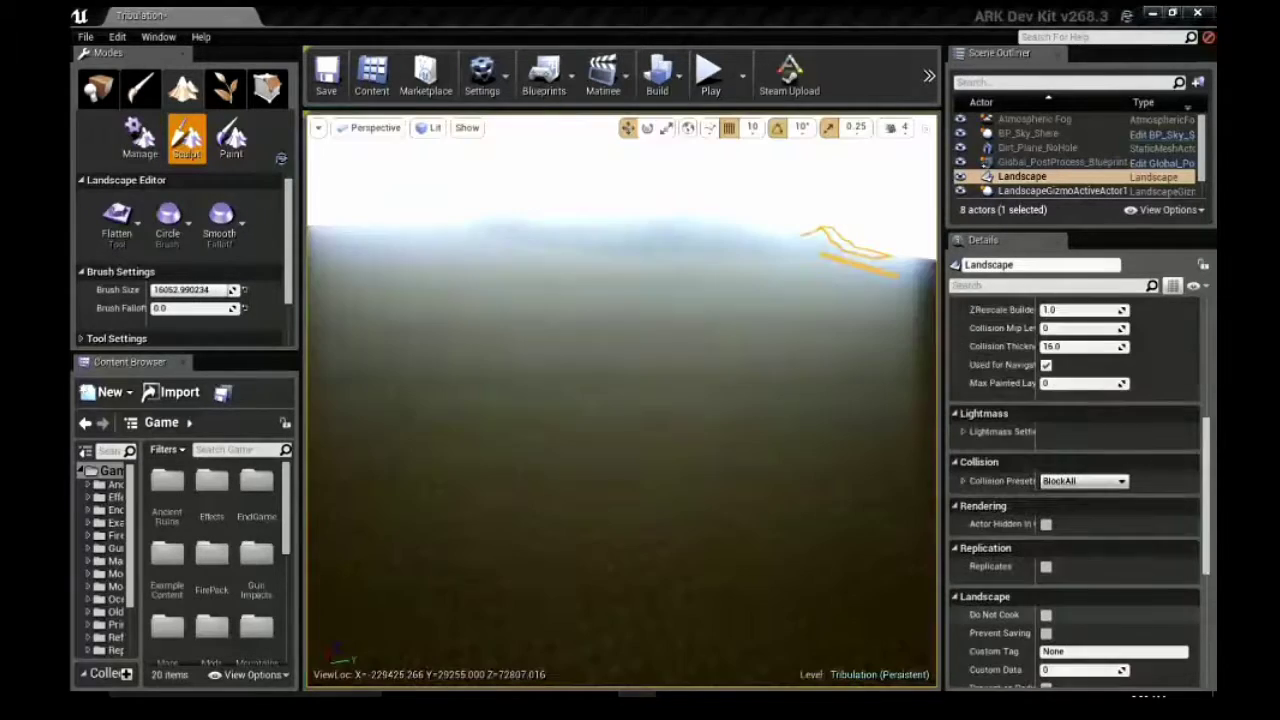
- Smooth a first stretch of the dark ledge at the mountain foot using brush size 5104.117676 and falloff 0.619469
{"action": "mouse_move", "coordinate": [855, 250]}
{"action": "right_mouse_down"}
{"action": "mouse_move", "coordinate": [835, 260]}
{"action": "mouse_move", "coordinate": [827, 232]}
{"action": "mouse_move", "coordinate": [827, 268]}
{"action": "right_mouse_up"}
{"action": "scroll", "coordinate": [1054, 335], "scroll_direction": "down", "scroll_amount": 6}
{"action": "scroll", "coordinate": [1045, 358], "scroll_direction": "up", "scroll_amount": 10}
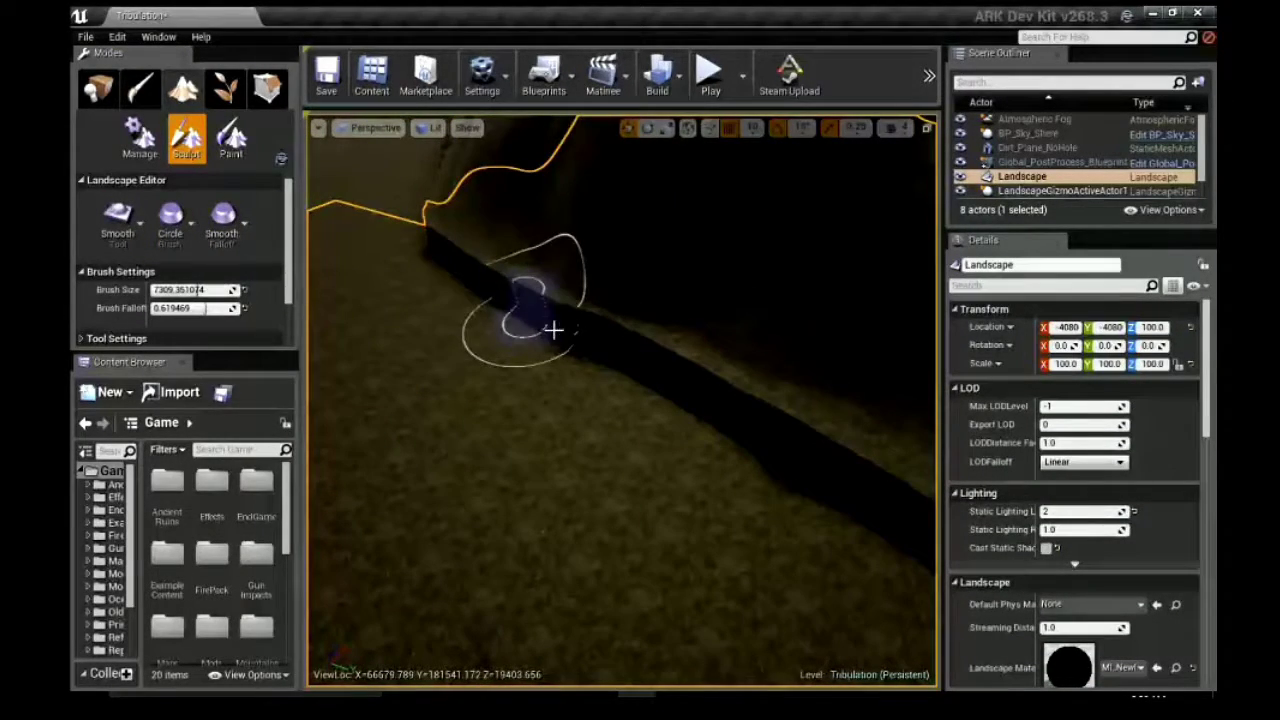
{"action": "mouse_move", "coordinate": [573, 336]}
{"action": "right_mouse_down"}
{"action": "mouse_move", "coordinate": [531, 263]}
{"action": "mouse_move", "coordinate": [583, 249]}
{"action": "right_mouse_up"}
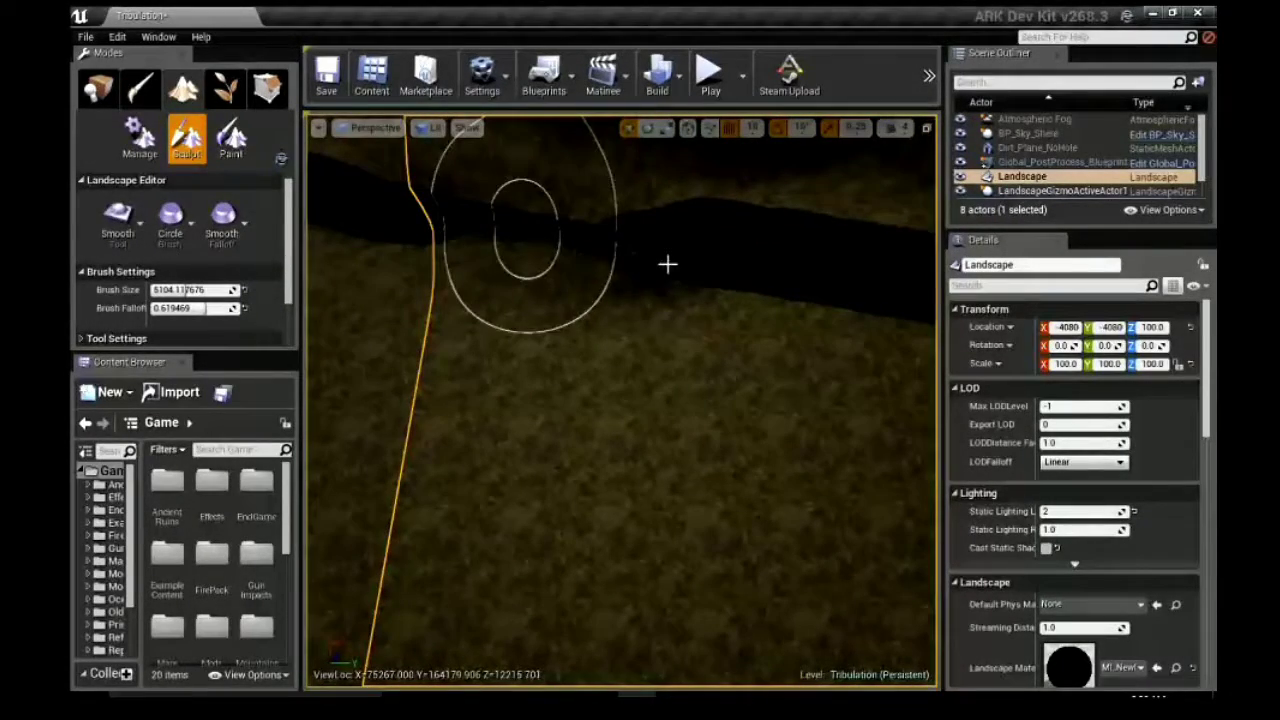
{"action": "left_click_drag", "start_coordinate": [525, 230], "coordinate": [590, 272]}
- Set the Smooth brush to size 4442.053711 and falloff 0.769912 and soften the ledge further along the mountain foot
{"action": "mouse_move", "coordinate": [200, 289]}
{"action": "left_mouse_down"}
{"action": "mouse_move", "coordinate": [185, 289]}
{"action": "mouse_move", "coordinate": [205, 308]}
{"action": "left_mouse_up"}
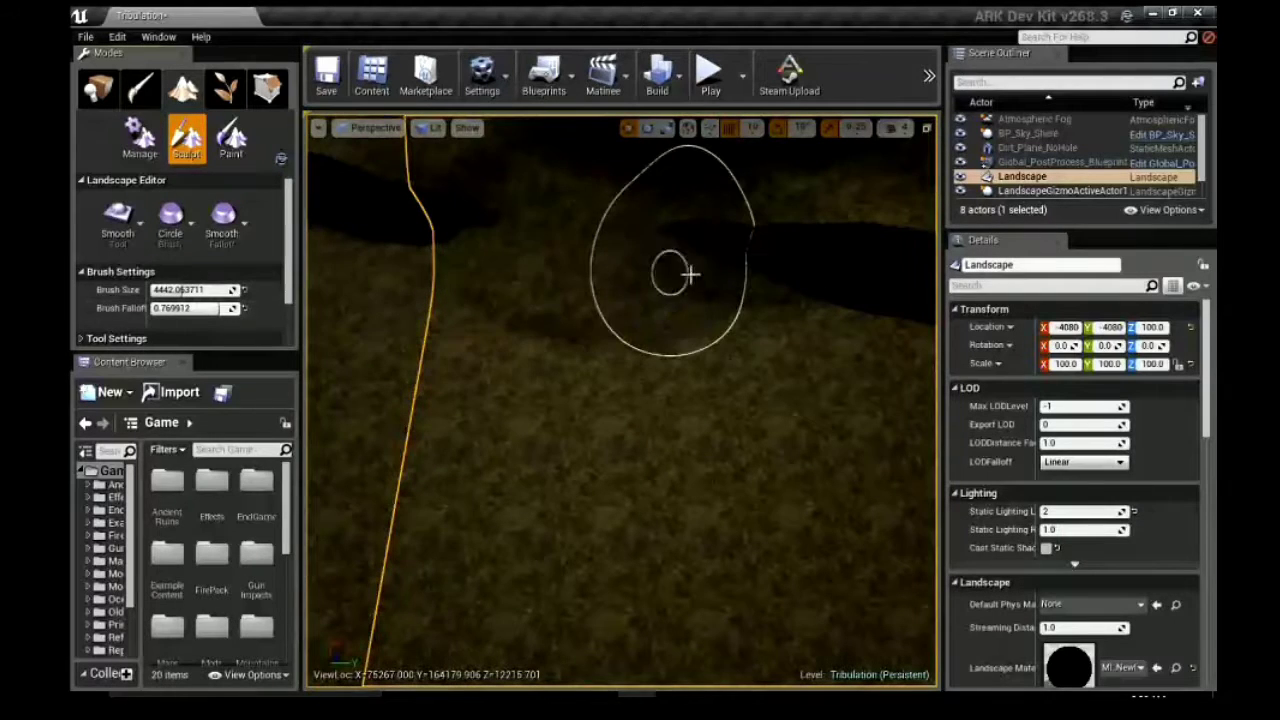
{"action": "left_click_drag", "start_coordinate": [690, 272], "coordinate": [816, 273]}
{"action": "mouse_move", "coordinate": [930, 283]}
{"action": "left_mouse_down"}
{"action": "mouse_move", "coordinate": [638, 300]}
{"action": "mouse_move", "coordinate": [750, 255]}
{"action": "mouse_move", "coordinate": [913, 272]}
{"action": "mouse_move", "coordinate": [714, 225]}
{"action": "mouse_move", "coordinate": [870, 218]}
{"action": "mouse_move", "coordinate": [656, 574]}
{"action": "mouse_move", "coordinate": [630, 678]}
{"action": "mouse_move", "coordinate": [641, 221]}
{"action": "mouse_move", "coordinate": [863, 216]}
{"action": "mouse_move", "coordinate": [597, 235]}
{"action": "mouse_move", "coordinate": [801, 238]}
{"action": "mouse_move", "coordinate": [725, 251]}
{"action": "mouse_move", "coordinate": [769, 291]}
{"action": "mouse_move", "coordinate": [371, 297]}
{"action": "left_mouse_up"}
{"action": "right_click_drag", "start_coordinate": [371, 297], "coordinate": [371, 297]}
- Raise soft mounds against the ridge's foot with the Sculpt tool at size 10598.018555 and falloff 0.734514, and return to Smooth
{"action": "left_click", "coordinate": [117, 215]}
{"action": "left_click", "coordinate": [130, 235]}
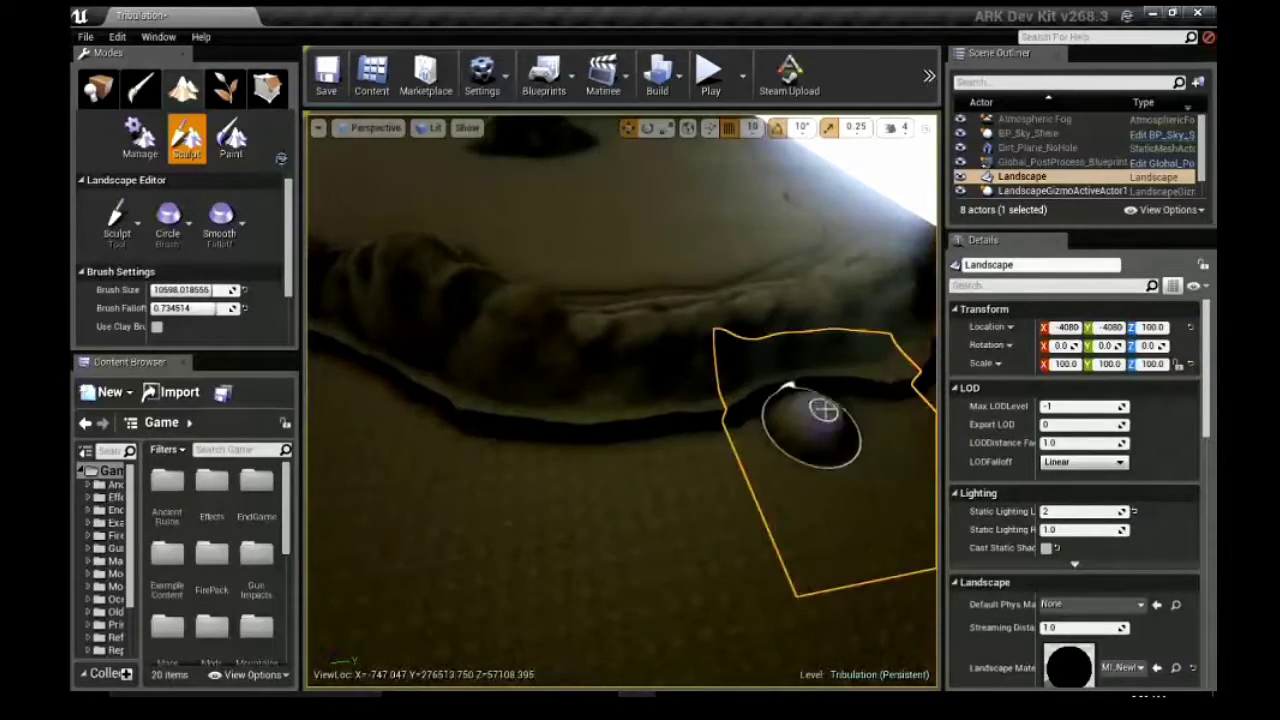
{"action": "left_click", "coordinate": [117, 215]}
{"action": "left_click", "coordinate": [125, 255]}
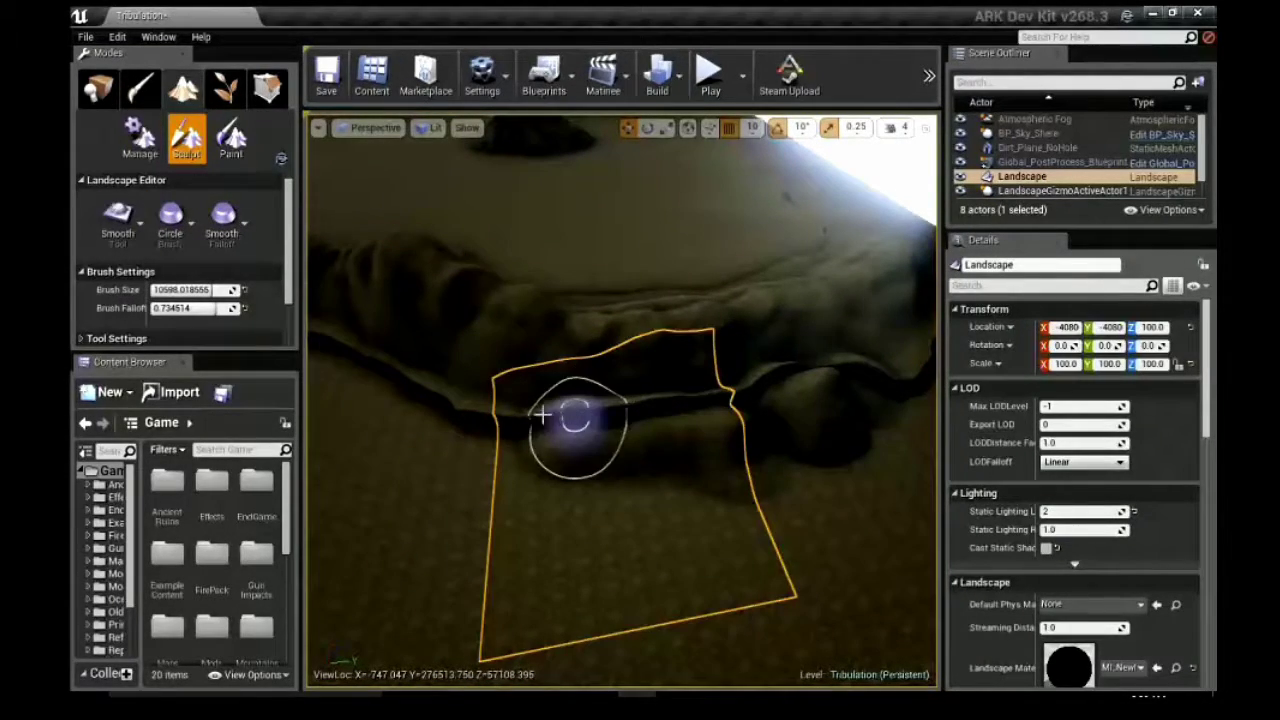
- Reduce the Smooth brush to about 3809 and blend the dark gaps between the new mounds and the ridge
{"action": "right_click_drag", "start_coordinate": [525, 375], "coordinate": [298, 277]}
{"action": "key", "text": "bracketleft"}
{"action": "key", "text": "bracketleft"}
{"action": "key", "text": "bracketleft"}
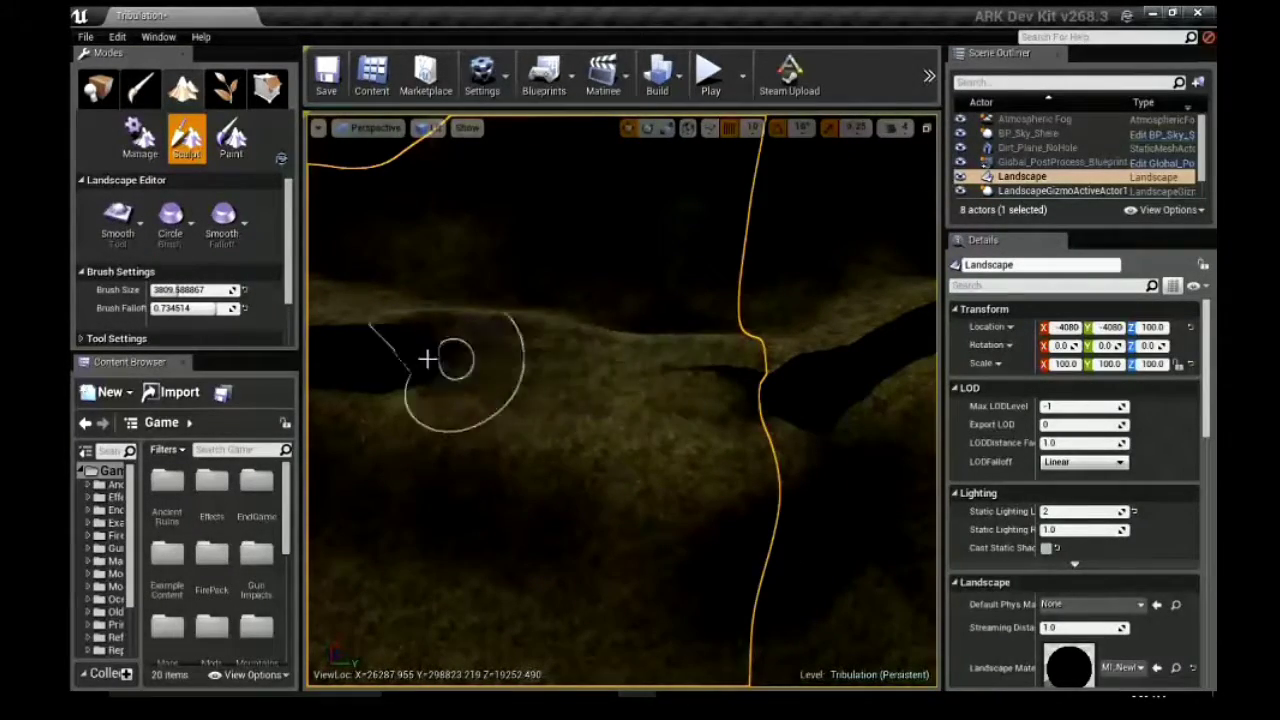
{"action": "mouse_move", "coordinate": [640, 360]}
{"action": "left_mouse_down"}
{"action": "mouse_move", "coordinate": [771, 382]}
{"action": "mouse_move", "coordinate": [877, 342]}
{"action": "left_mouse_up"}
- Smooth the curved dark crease where the raised bank meets the mountain slope
{"action": "middle_click_drag", "start_coordinate": [766, 380], "coordinate": [578, 393]}
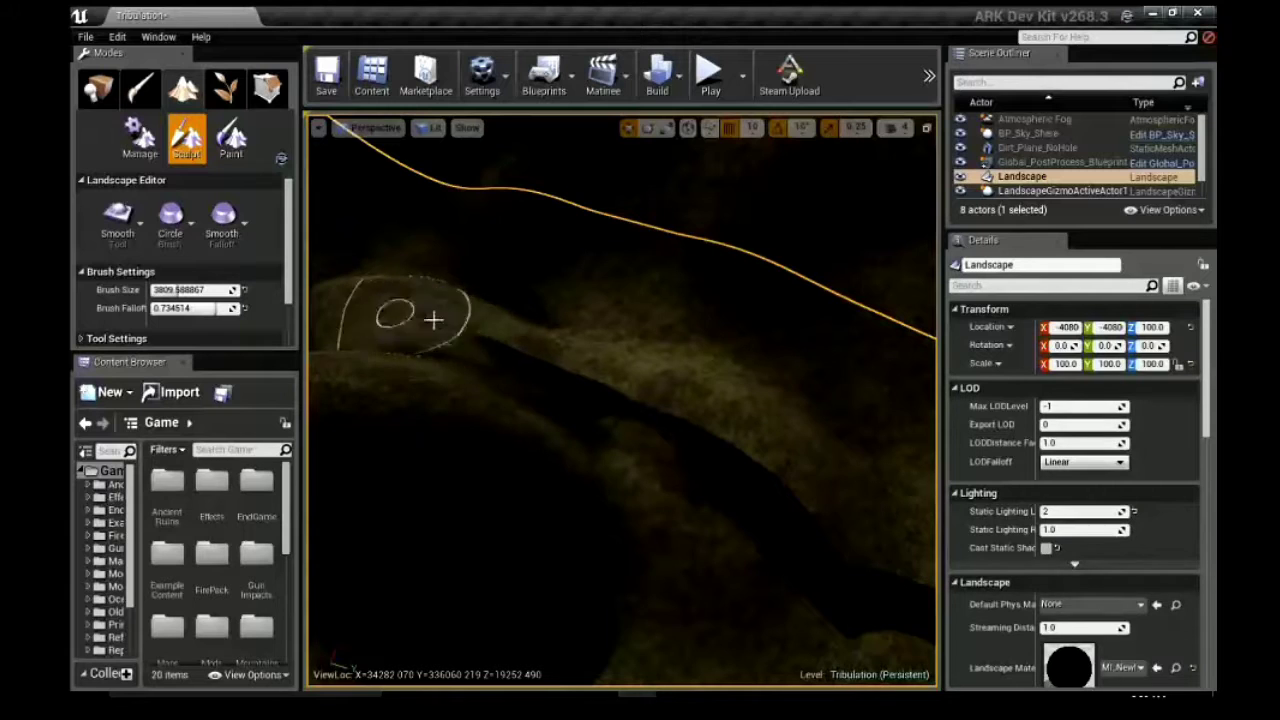
{"action": "mouse_move", "coordinate": [738, 452]}
{"action": "left_mouse_down"}
{"action": "mouse_move", "coordinate": [818, 526]}
{"action": "mouse_move", "coordinate": [777, 544]}
{"action": "mouse_move", "coordinate": [727, 492]}
{"action": "left_mouse_up"}
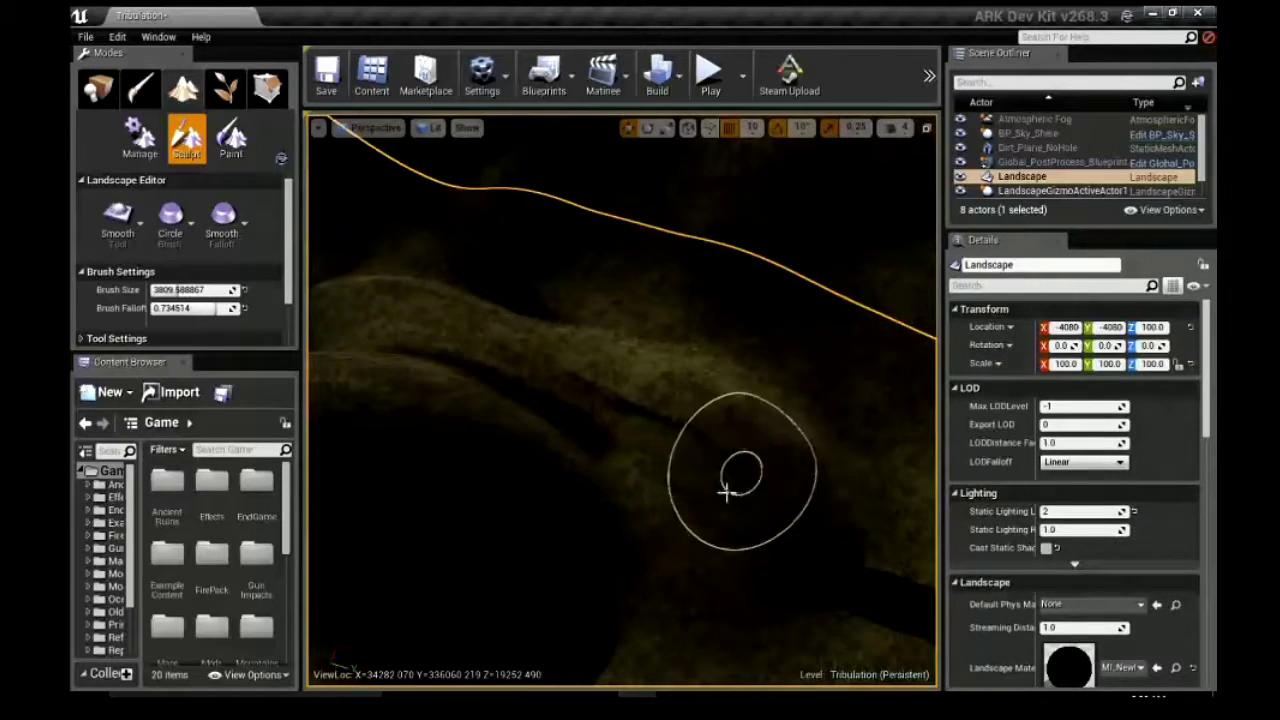
{"action": "middle_click_drag", "start_coordinate": [540, 374], "coordinate": [790, 381]}
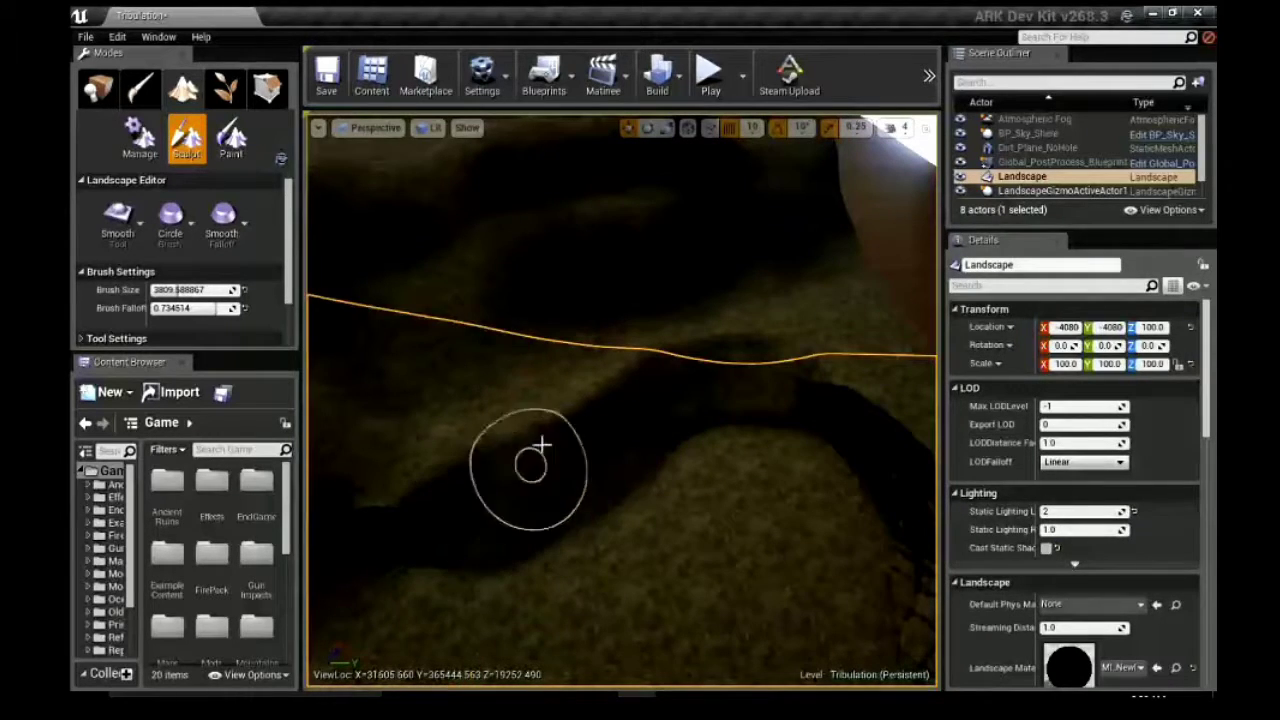
{"action": "middle_click_drag", "start_coordinate": [790, 381], "coordinate": [566, 459]}
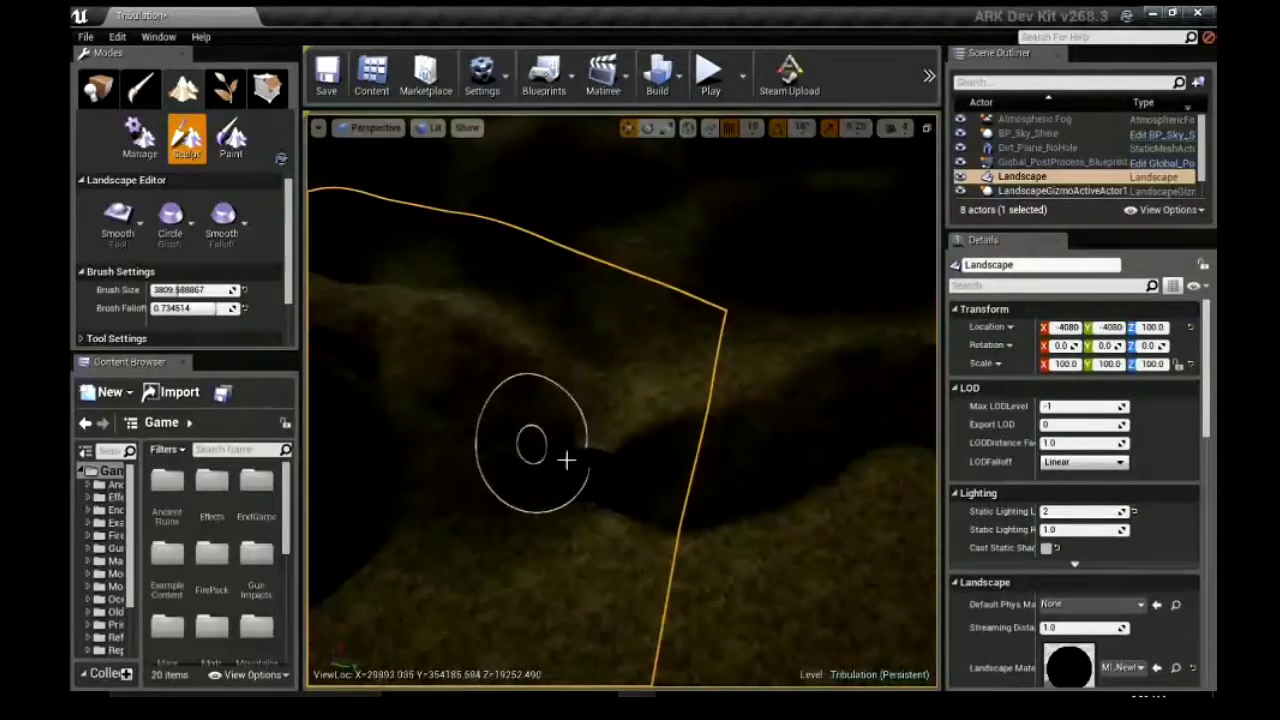
{"action": "right_click_drag", "start_coordinate": [543, 462], "coordinate": [543, 443]}
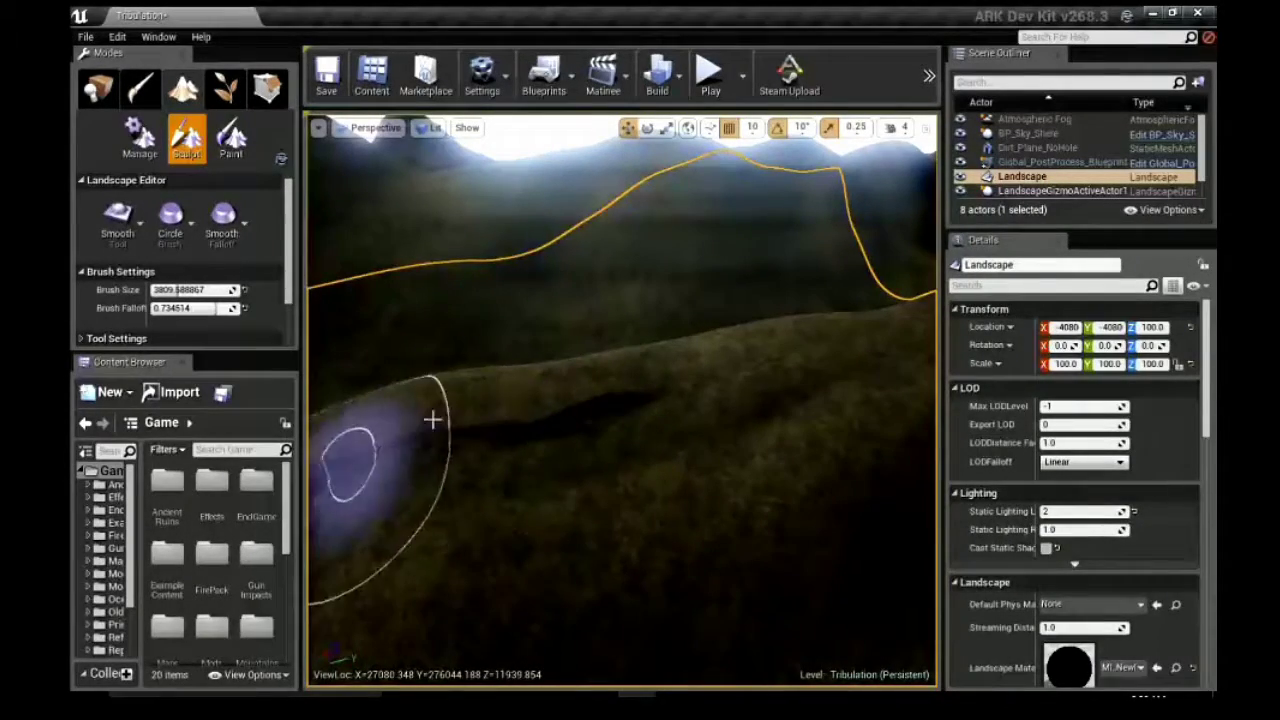
- Smooth the broken, jagged ledge further along the foot of the slope
{"action": "right_click_drag", "start_coordinate": [614, 394], "coordinate": [517, 430]}
{"action": "middle_click_drag", "start_coordinate": [517, 430], "coordinate": [567, 458]}
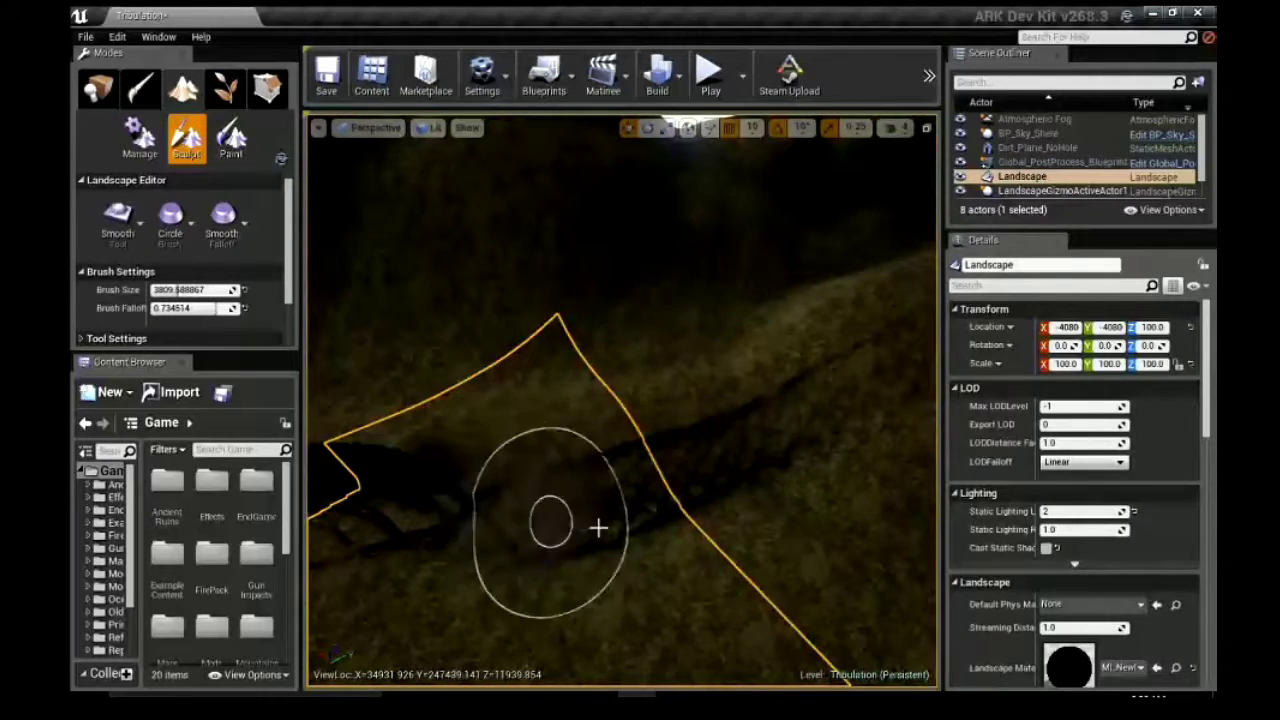
{"action": "mouse_move", "coordinate": [472, 479]}
{"action": "middle_mouse_down"}
{"action": "mouse_move", "coordinate": [320, 491]}
{"action": "mouse_move", "coordinate": [566, 537]}
{"action": "mouse_move", "coordinate": [749, 457]}
{"action": "mouse_move", "coordinate": [882, 498]}
{"action": "mouse_move", "coordinate": [806, 477]}
{"action": "mouse_move", "coordinate": [671, 523]}
{"action": "mouse_move", "coordinate": [395, 480]}
{"action": "middle_mouse_up"}
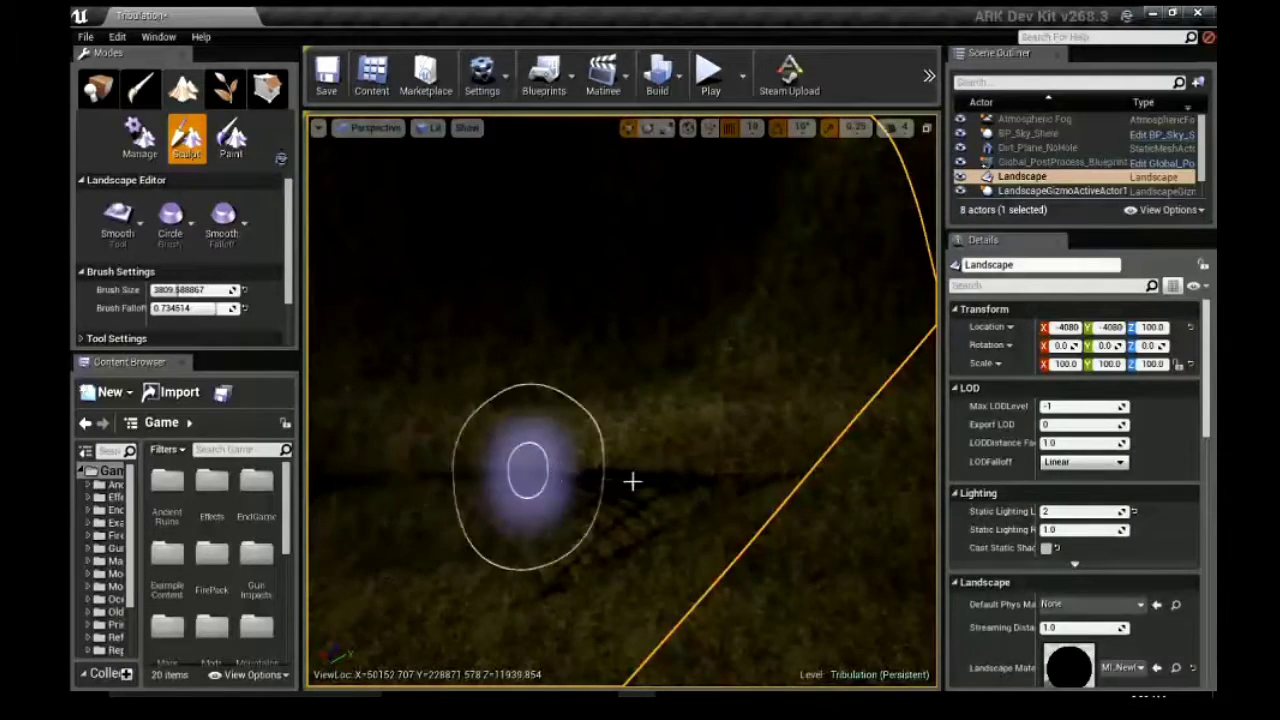
- Smooth the long curved ledge beneath the mountainside into a gentle slope
{"action": "right_click_drag", "start_coordinate": [537, 465], "coordinate": [868, 345]}
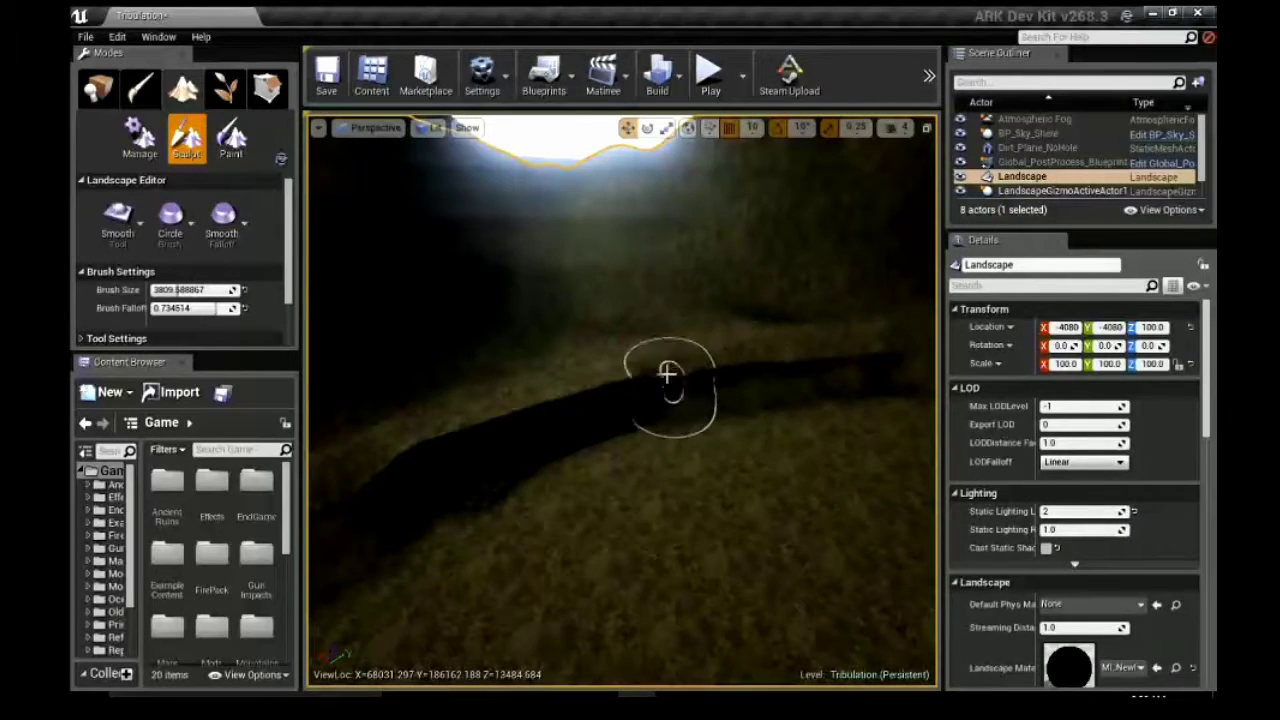
{"action": "mouse_move", "coordinate": [400, 486]}
{"action": "left_mouse_down"}
{"action": "mouse_move", "coordinate": [545, 451]}
{"action": "mouse_move", "coordinate": [409, 466]}
{"action": "mouse_move", "coordinate": [721, 381]}
{"action": "mouse_move", "coordinate": [698, 376]}
{"action": "mouse_move", "coordinate": [566, 424]}
{"action": "left_mouse_up"}
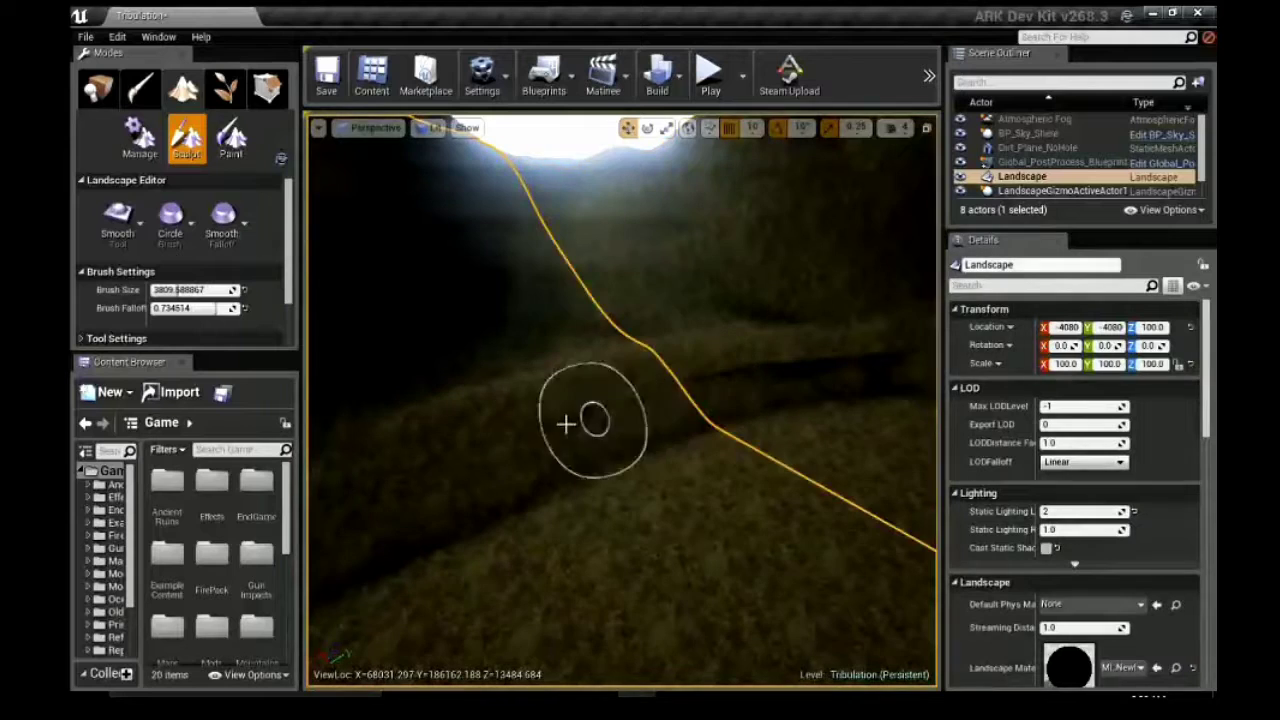
{"action": "mouse_move", "coordinate": [648, 428]}
{"action": "left_mouse_down"}
{"action": "mouse_move", "coordinate": [720, 386]}
{"action": "mouse_move", "coordinate": [925, 362]}
{"action": "left_mouse_up"}
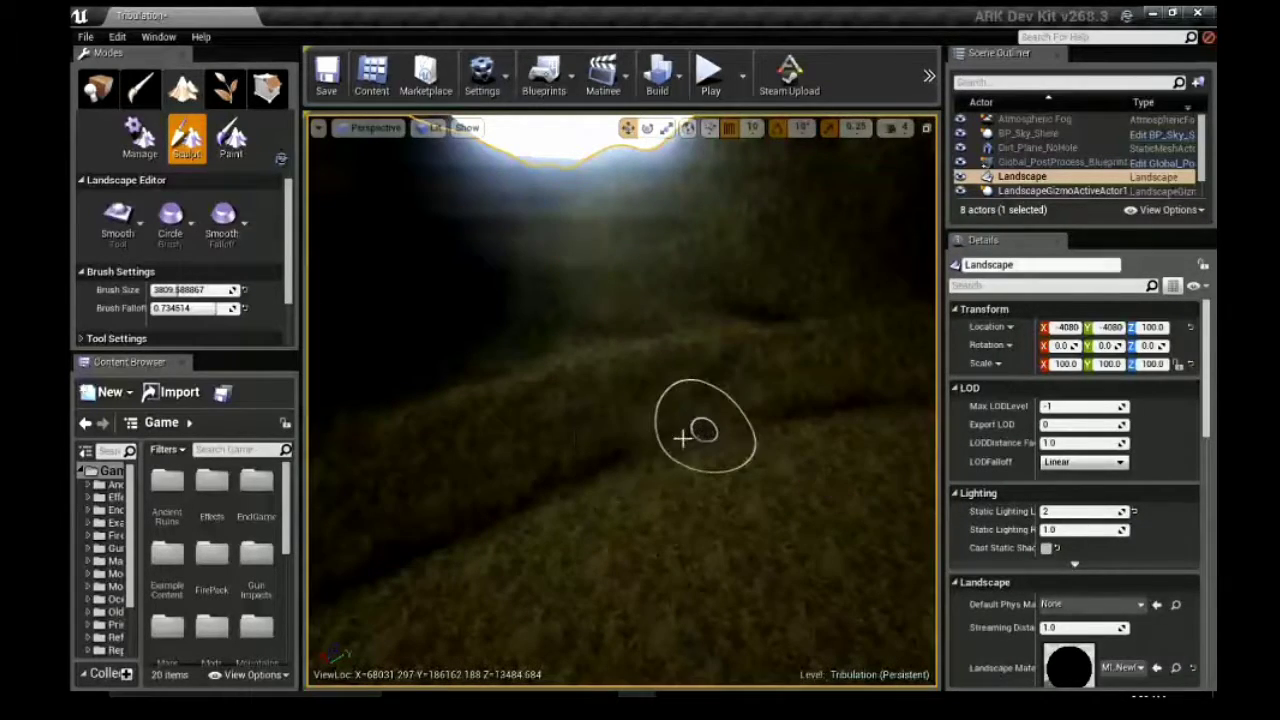
{"action": "left_click_drag", "start_coordinate": [704, 429], "coordinate": [700, 438]}
- Soften the straight dark ledge and its adjoining notch into the surrounding ground
{"action": "right_click_drag", "start_coordinate": [795, 456], "coordinate": [885, 385]}
{"action": "mouse_move", "coordinate": [855, 413]}
{"action": "left_mouse_down"}
{"action": "mouse_move", "coordinate": [754, 458]}
{"action": "mouse_move", "coordinate": [679, 468]}
{"action": "mouse_move", "coordinate": [836, 408]}
{"action": "left_mouse_up"}
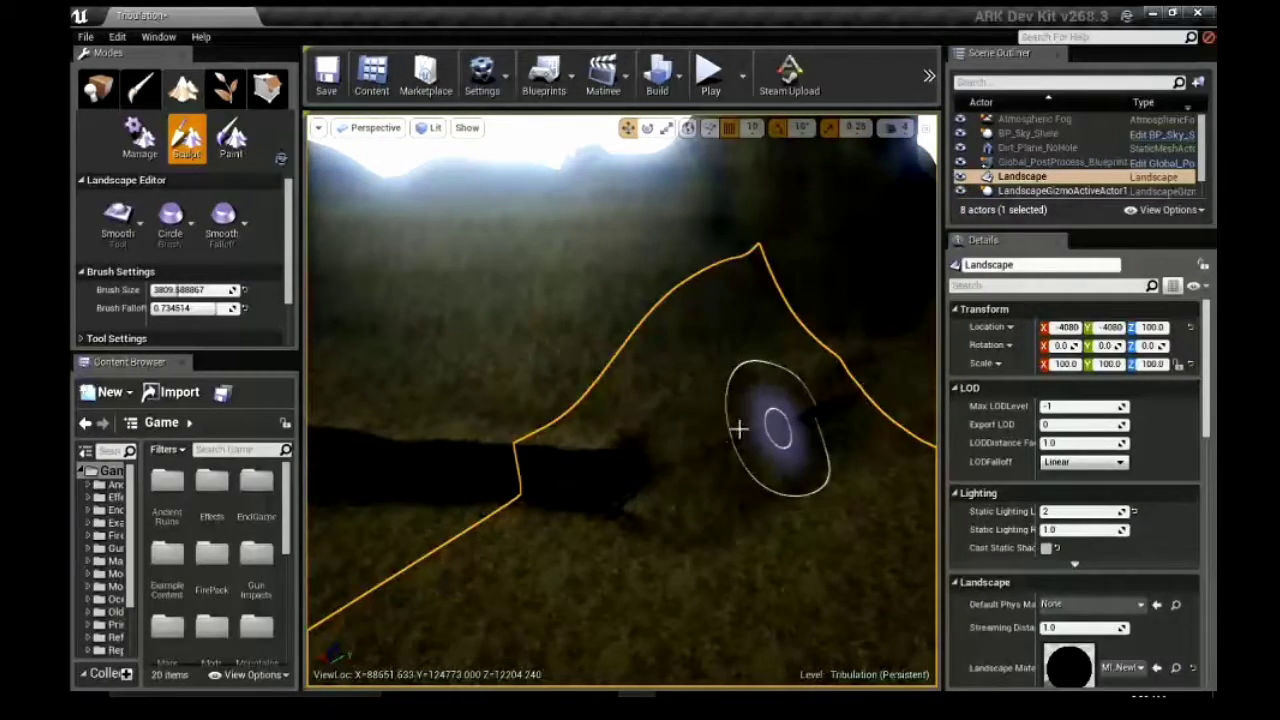
{"action": "left_click_drag", "start_coordinate": [738, 429], "coordinate": [820, 392]}
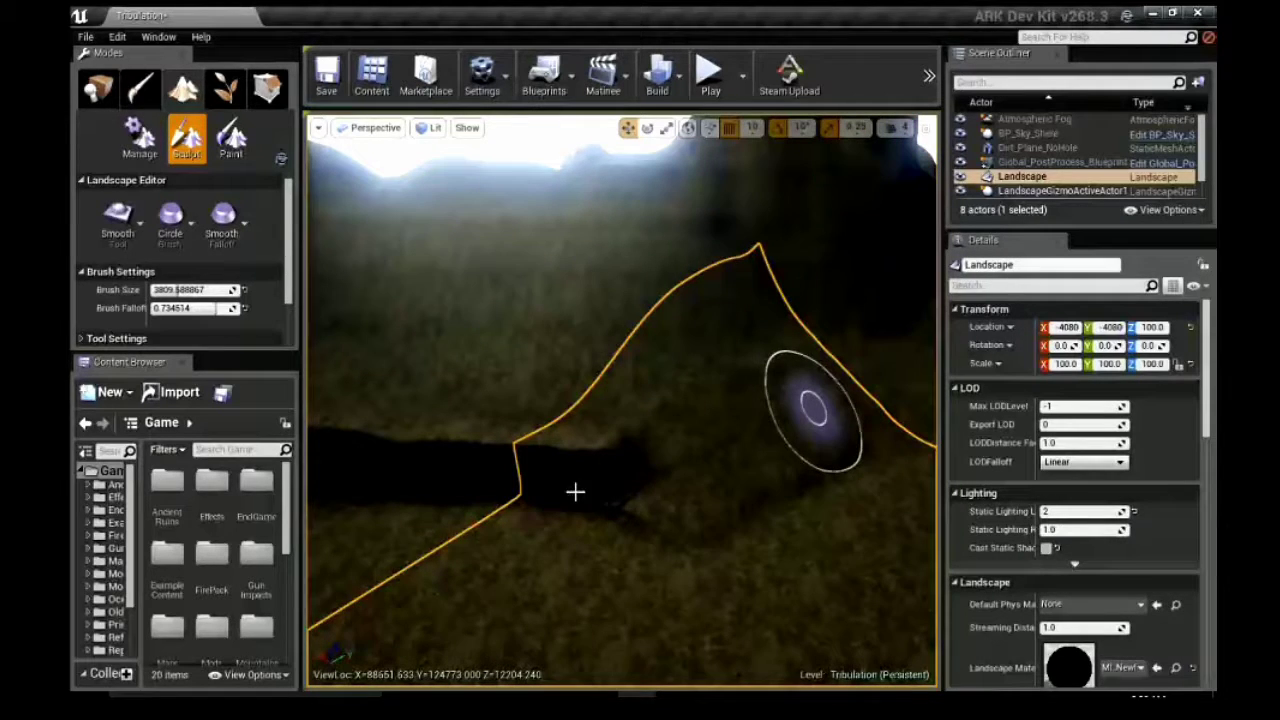
{"action": "mouse_move", "coordinate": [575, 491]}
{"action": "left_mouse_down"}
{"action": "mouse_move", "coordinate": [418, 498]}
{"action": "mouse_move", "coordinate": [366, 477]}
{"action": "left_mouse_up"}
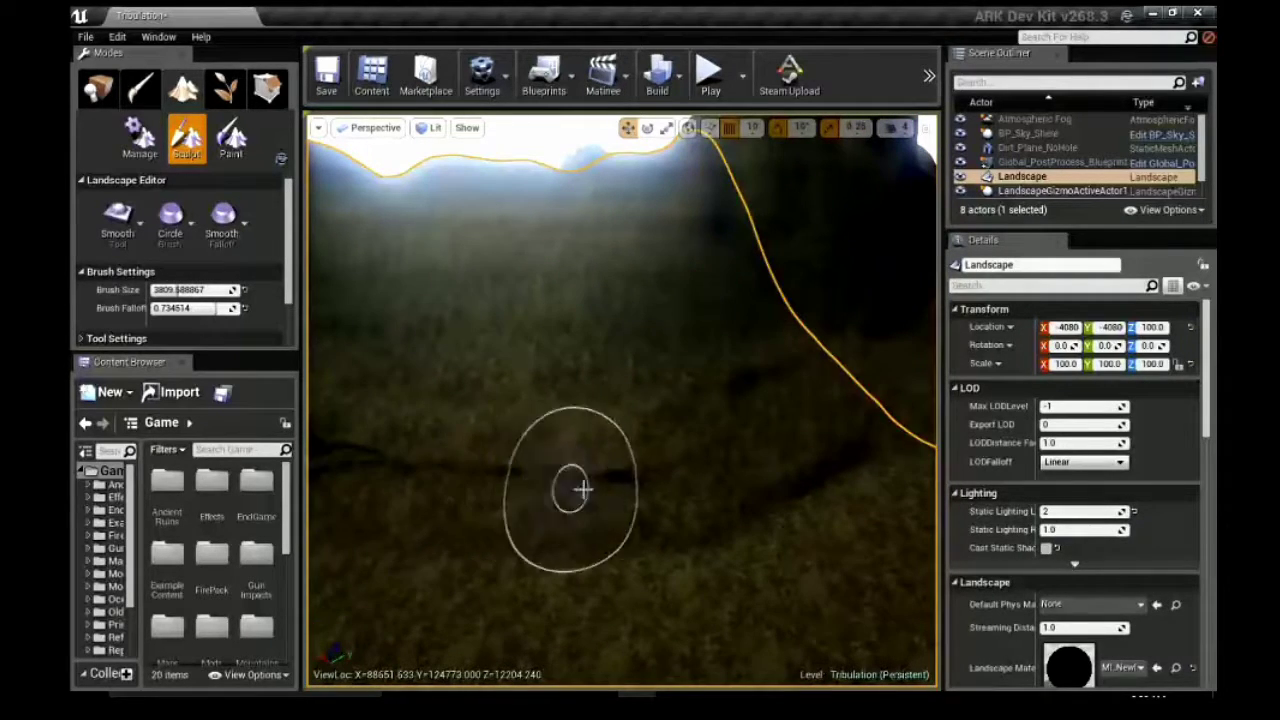
{"action": "mouse_move", "coordinate": [582, 488]}
{"action": "left_mouse_down", "text": "shift"}
{"action": "mouse_move", "coordinate": [813, 470]}
{"action": "mouse_move", "coordinate": [852, 397]}
{"action": "mouse_move", "coordinate": [597, 416]}
{"action": "mouse_move", "coordinate": [317, 476]}
{"action": "mouse_move", "coordinate": [379, 518]}
{"action": "mouse_move", "coordinate": [565, 559]}
{"action": "mouse_move", "coordinate": [671, 557]}
{"action": "left_mouse_up", "text": "shift"}
- Smooth the web-like broken ledge at the mountain foot until it merges with the ground
{"action": "right_click_drag", "start_coordinate": [671, 557], "coordinate": [643, 392]}
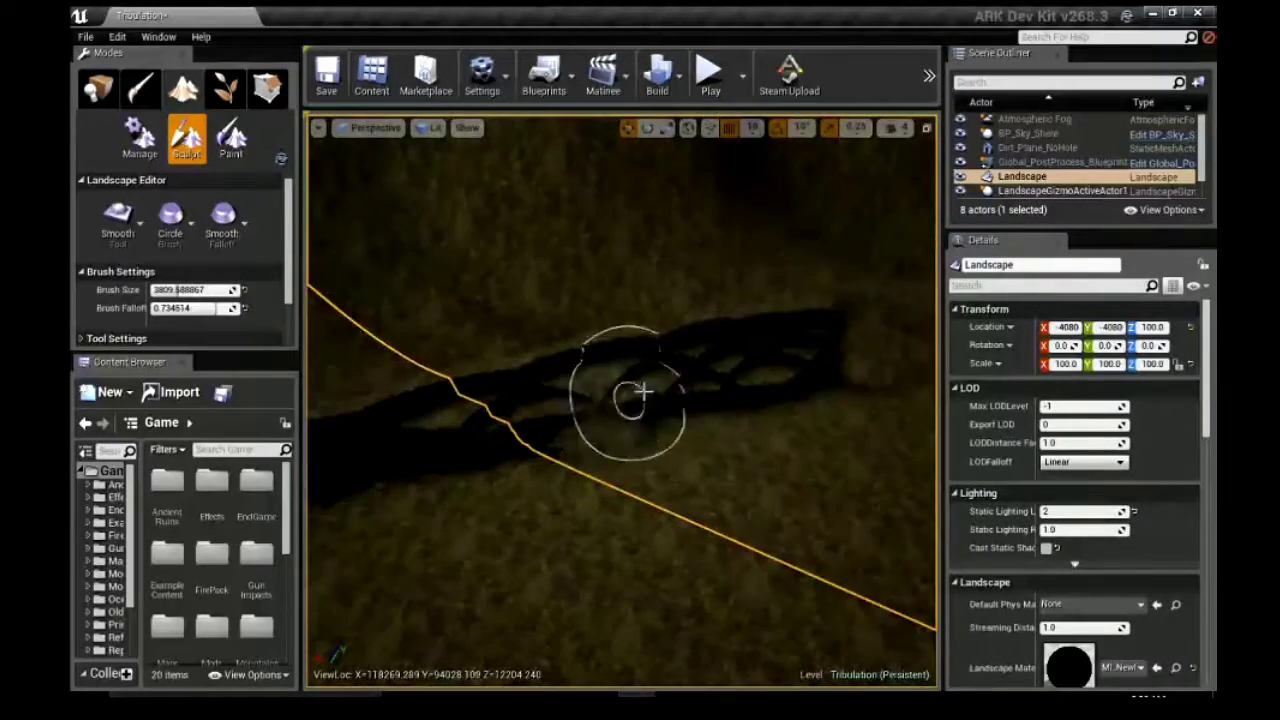
{"action": "mouse_move", "coordinate": [590, 385]}
{"action": "left_mouse_down"}
{"action": "mouse_move", "coordinate": [392, 425]}
{"action": "mouse_move", "coordinate": [730, 353]}
{"action": "left_mouse_up"}
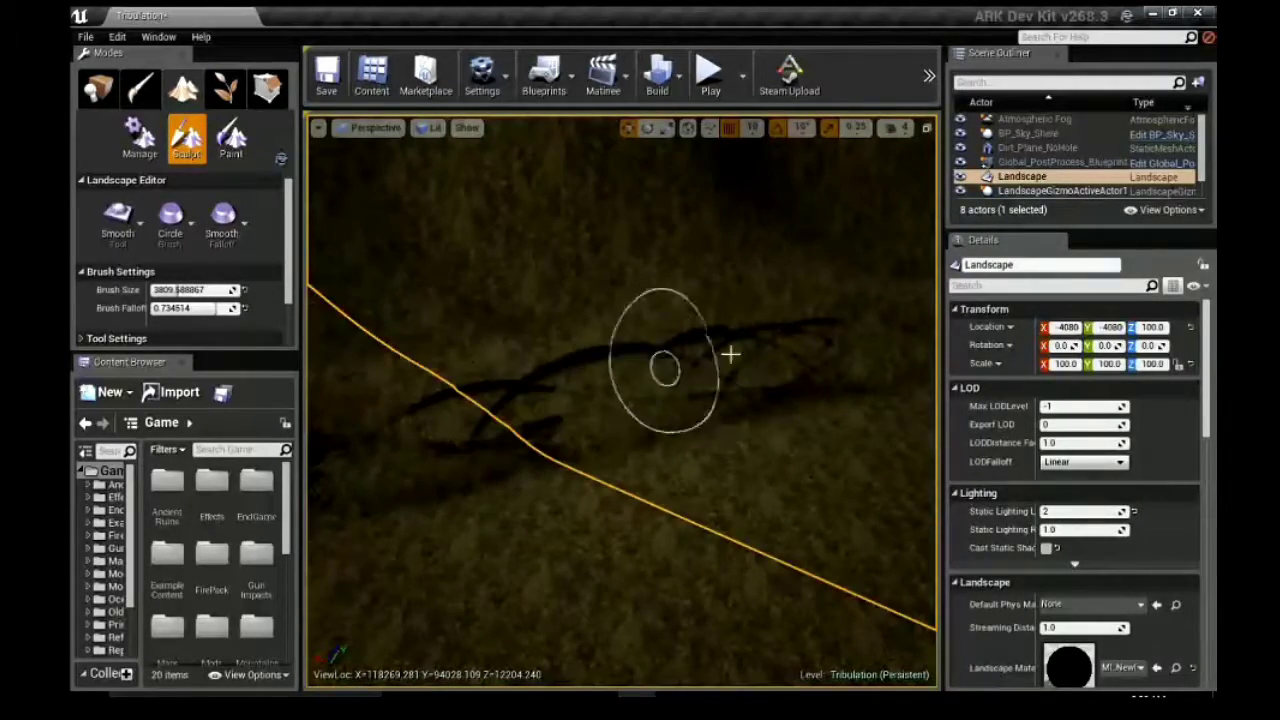
{"action": "left_click_drag", "start_coordinate": [610, 346], "coordinate": [591, 353]}
{"action": "left_click_drag", "start_coordinate": [452, 422], "coordinate": [614, 354]}
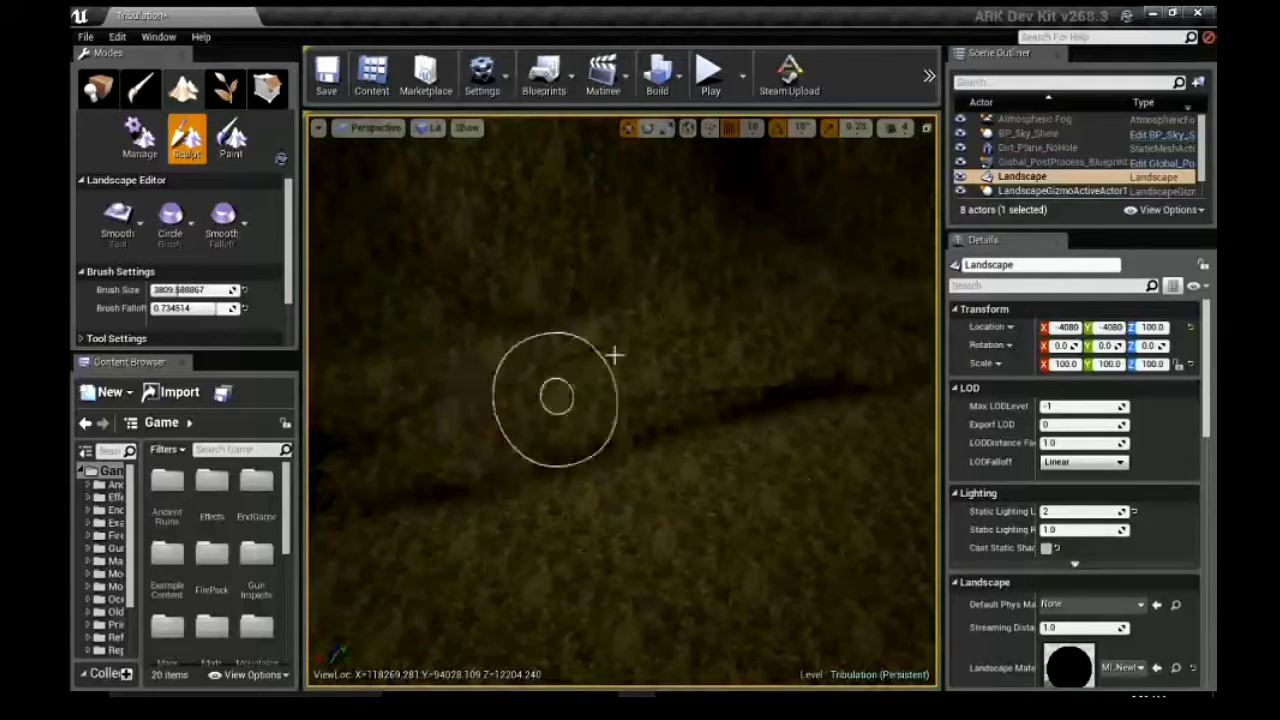
{"action": "left_click_drag", "start_coordinate": [549, 379], "coordinate": [566, 463]}
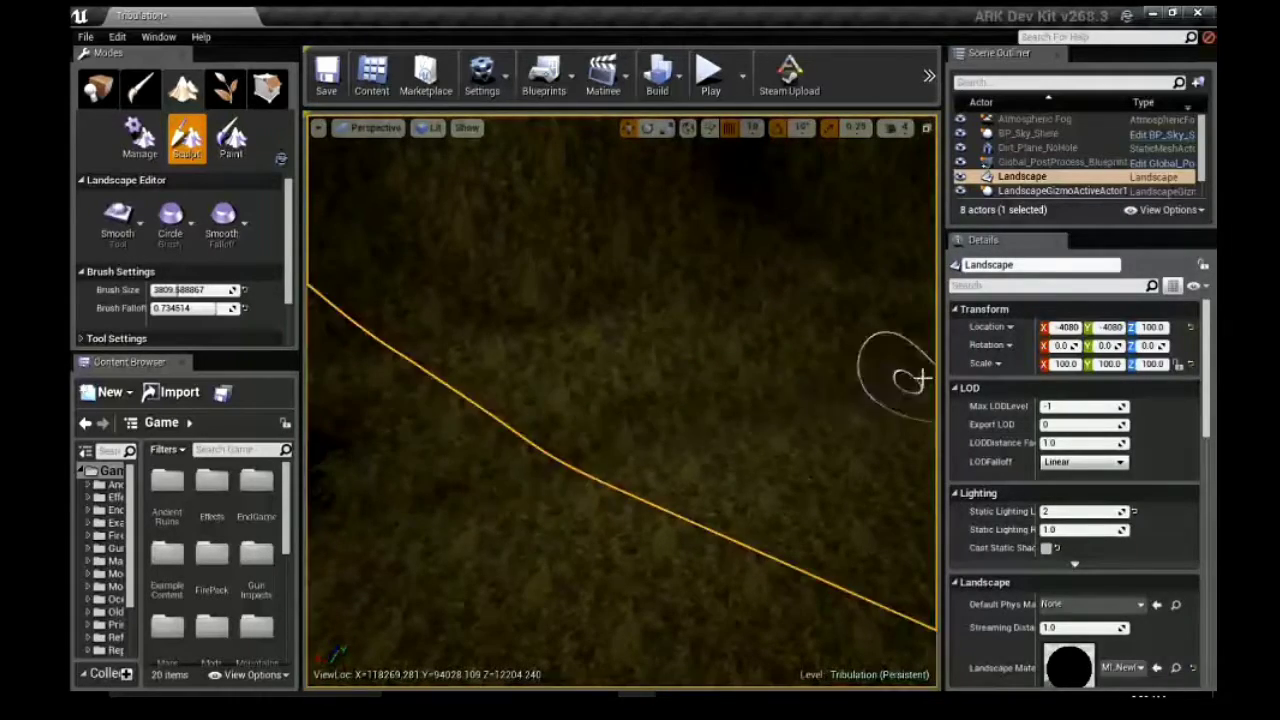
- Smooth the thin horizontal ledge and its dark gap at the foot of the slope into the surrounding ground
{"action": "right_click_drag", "start_coordinate": [900, 366], "coordinate": [818, 413]}
{"action": "left_click_drag", "start_coordinate": [818, 413], "coordinate": [766, 429]}
{"action": "right_click_drag", "start_coordinate": [766, 429], "coordinate": [529, 449]}
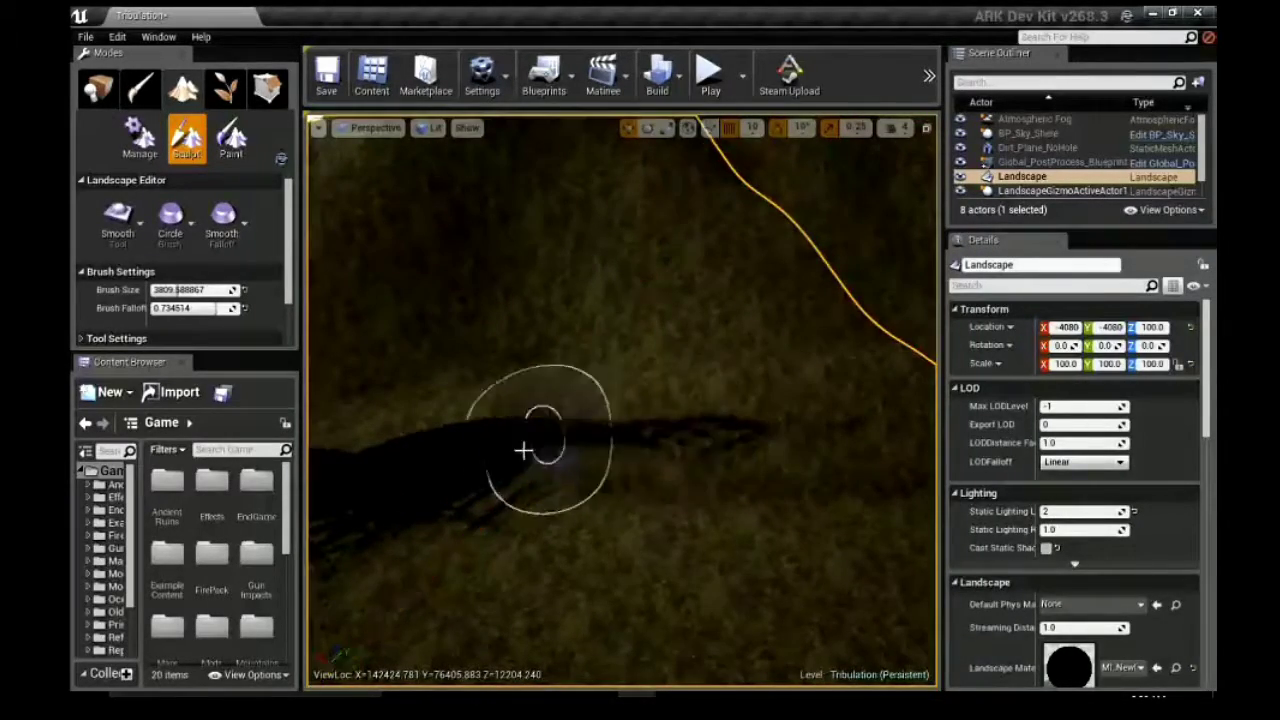
{"action": "mouse_move", "coordinate": [529, 449]}
{"action": "left_mouse_down"}
{"action": "mouse_move", "coordinate": [343, 506]}
{"action": "mouse_move", "coordinate": [560, 446]}
{"action": "mouse_move", "coordinate": [857, 451]}
{"action": "left_mouse_up"}
{"action": "right_click_drag", "start_coordinate": [857, 451], "coordinate": [471, 494]}
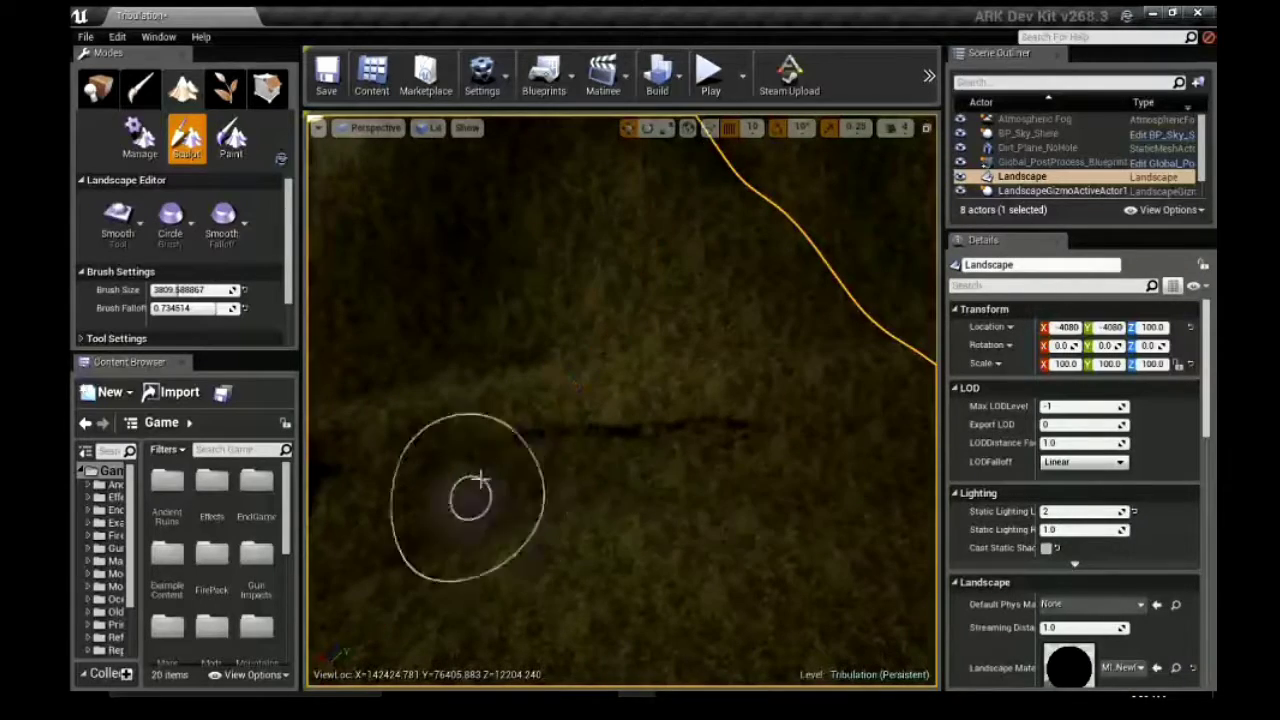
{"action": "left_click_drag", "start_coordinate": [471, 494], "coordinate": [720, 437]}
- Smooth the slanting ledge and the dark notch at its end below the shaded mountainside
{"action": "mouse_move", "coordinate": [720, 437]}
{"action": "right_mouse_down"}
{"action": "mouse_move", "coordinate": [318, 480]}
{"action": "mouse_move", "coordinate": [805, 435]}
{"action": "right_mouse_up"}
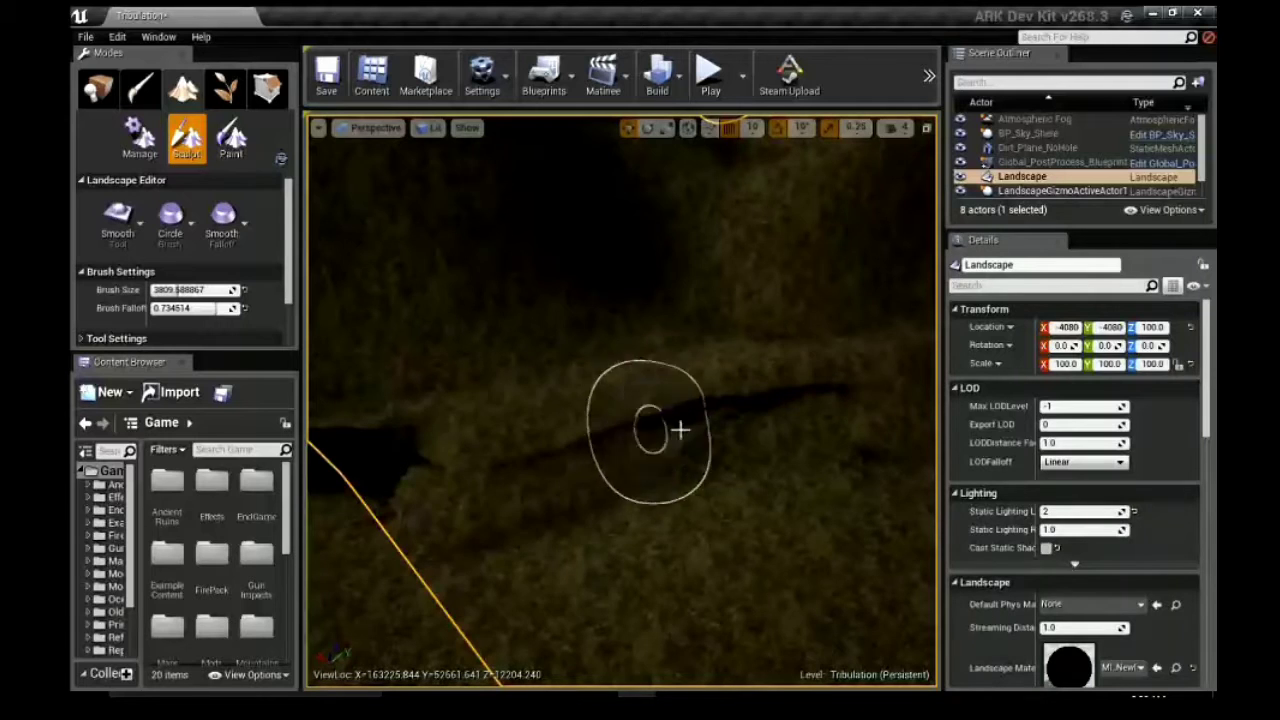
{"action": "left_click_drag", "start_coordinate": [609, 428], "coordinate": [357, 457]}
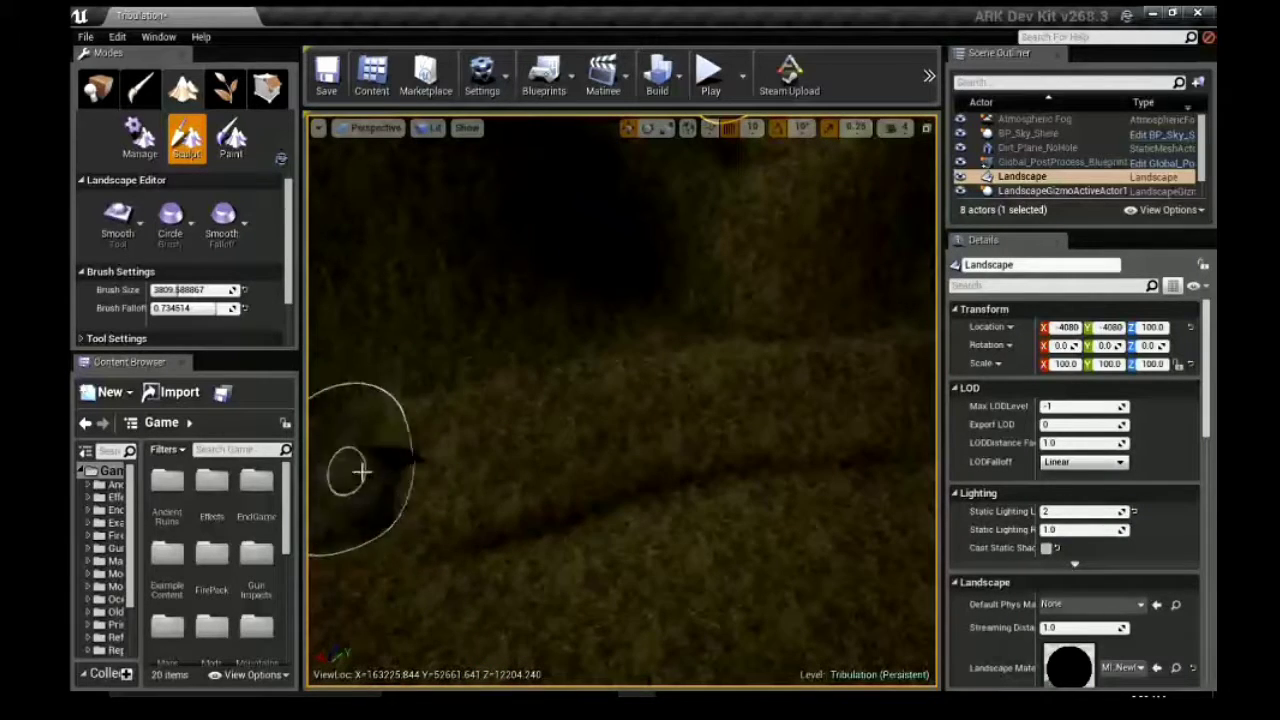
{"action": "right_click_drag", "start_coordinate": [351, 466], "coordinate": [551, 528]}
{"action": "left_click_drag", "start_coordinate": [729, 473], "coordinate": [913, 461]}
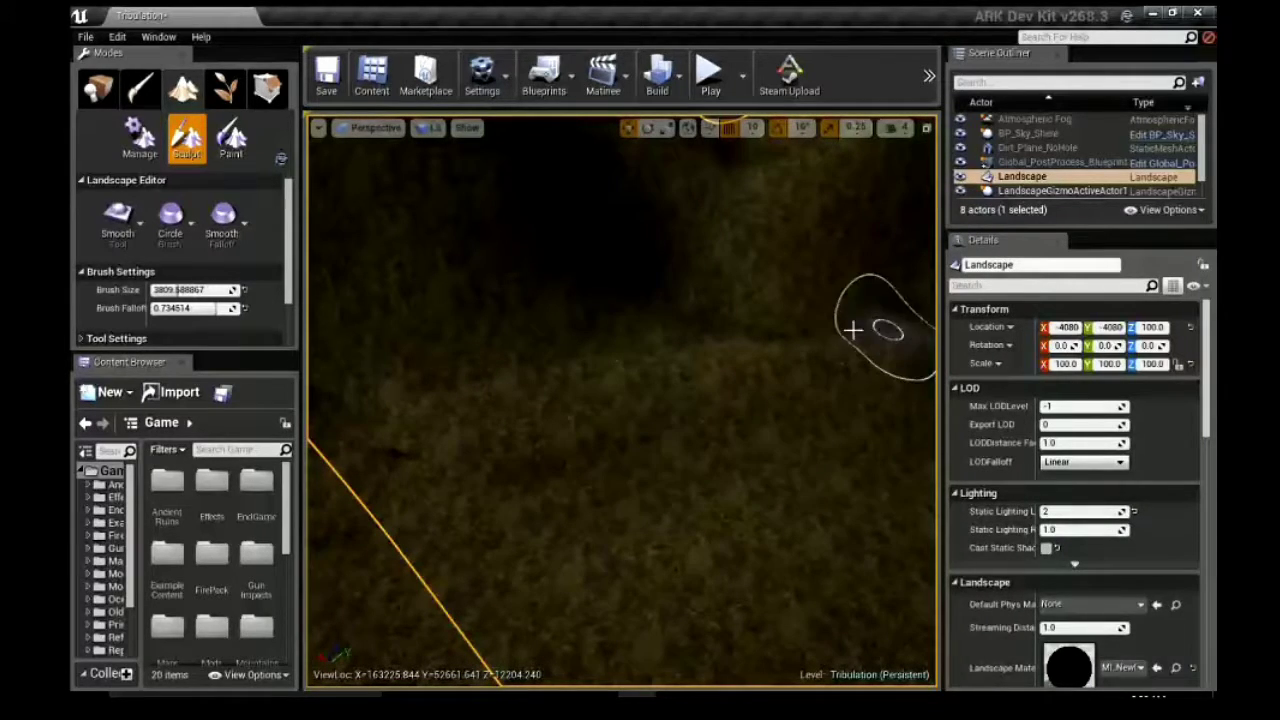
- Smooth the long diagonal ledge and its branching cracks along the foot of the dark slope
{"action": "right_click_drag", "start_coordinate": [380, 464], "coordinate": [714, 371]}
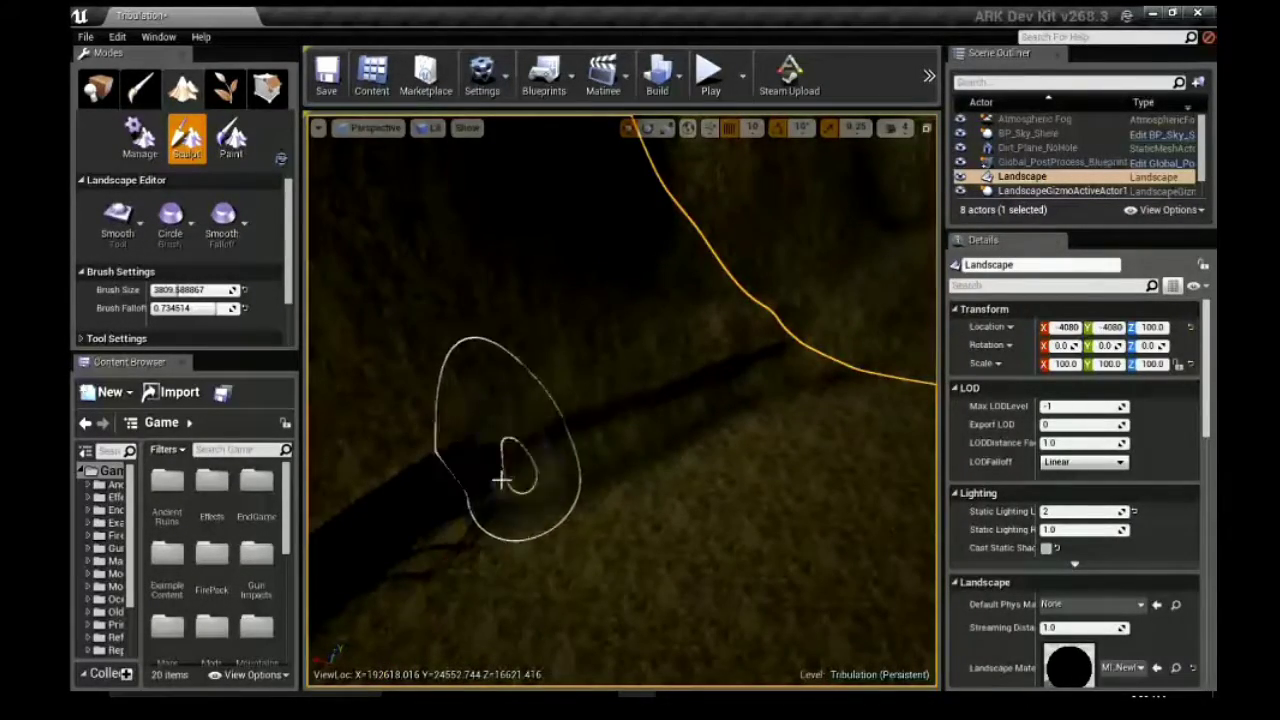
{"action": "left_click_drag", "start_coordinate": [502, 482], "coordinate": [343, 543]}
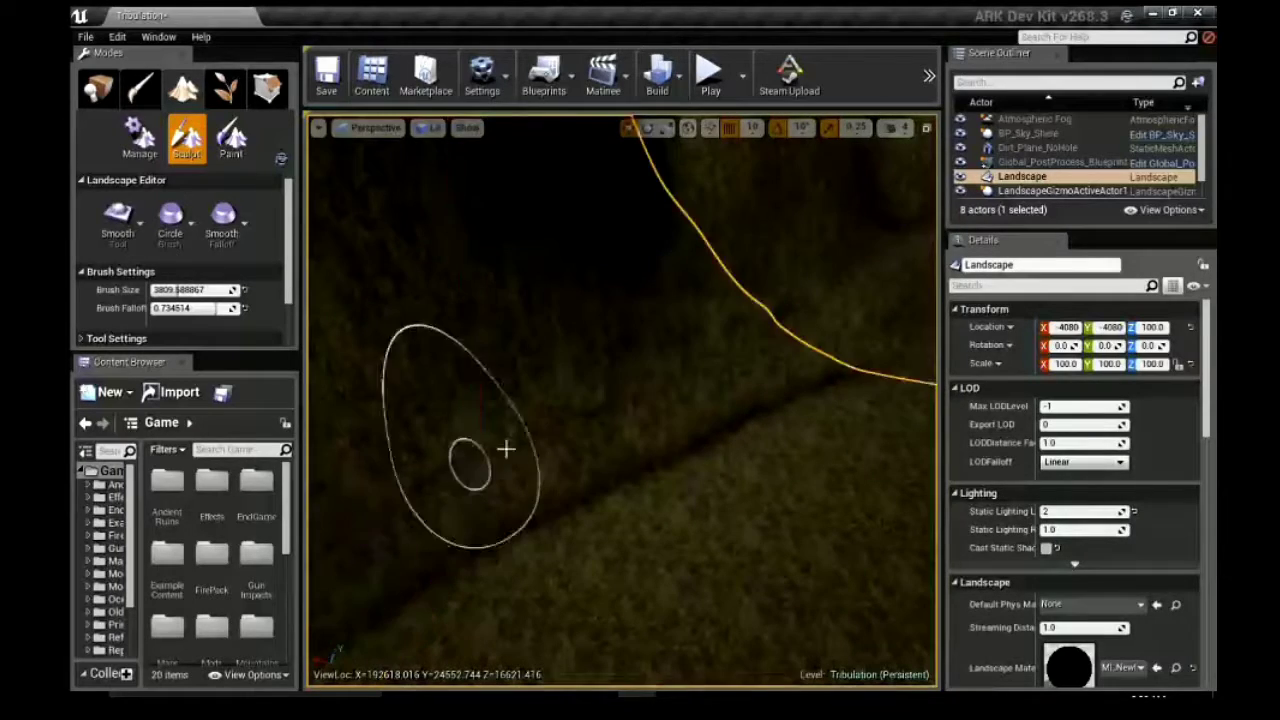
{"action": "left_click_drag", "start_coordinate": [503, 449], "coordinate": [829, 371]}
{"action": "left_click_drag", "start_coordinate": [620, 477], "coordinate": [411, 600]}
- Smooth the wavy dark ledge and its ribbed continuation along the mountain foot into a gentle slope
{"action": "right_click_drag", "start_coordinate": [411, 600], "coordinate": [600, 440]}
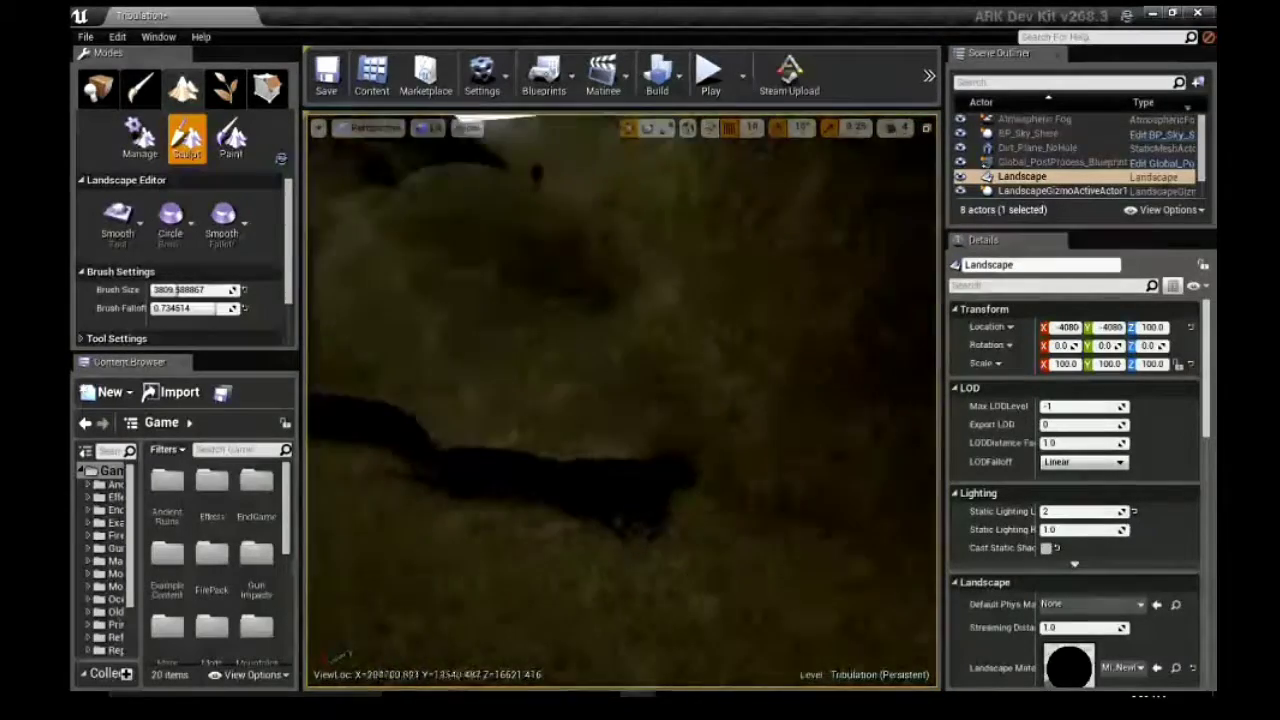
{"action": "mouse_move", "coordinate": [600, 440]}
{"action": "left_mouse_down"}
{"action": "mouse_move", "coordinate": [851, 436]}
{"action": "mouse_move", "coordinate": [730, 453]}
{"action": "left_mouse_up"}
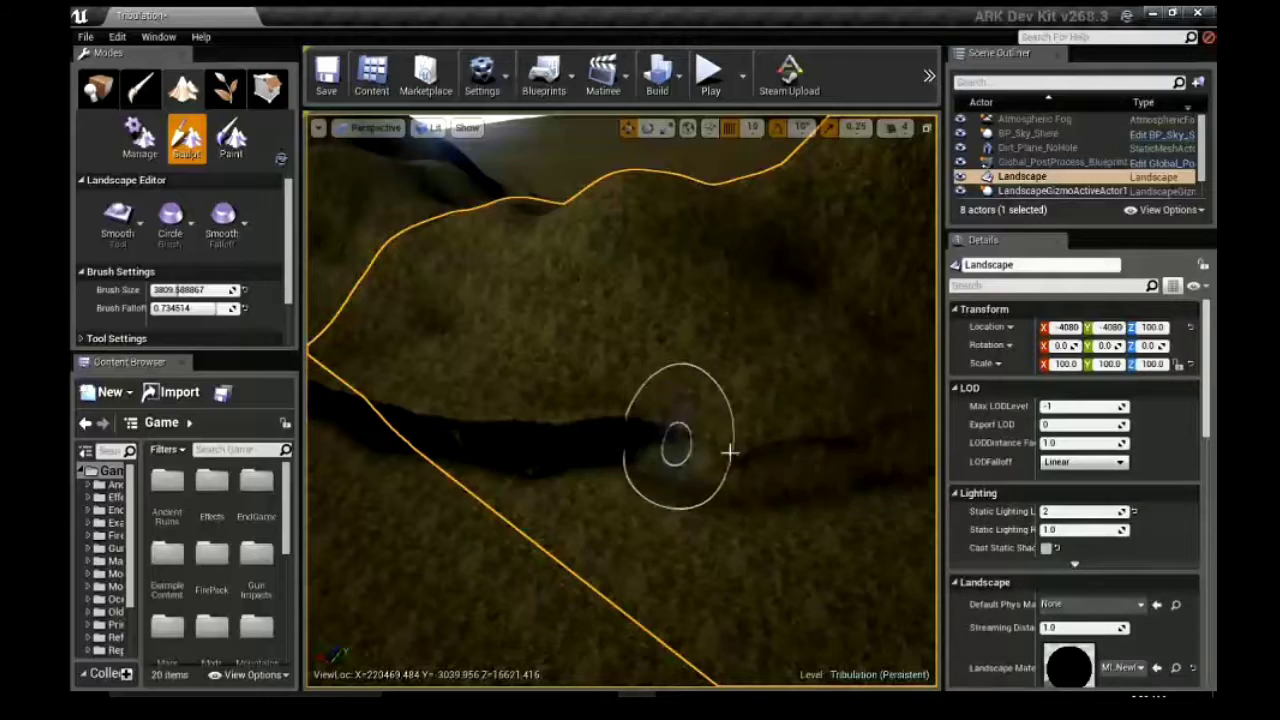
{"action": "mouse_move", "coordinate": [638, 443]}
{"action": "left_mouse_down"}
{"action": "mouse_move", "coordinate": [566, 443]}
{"action": "mouse_move", "coordinate": [789, 443]}
{"action": "left_mouse_up"}
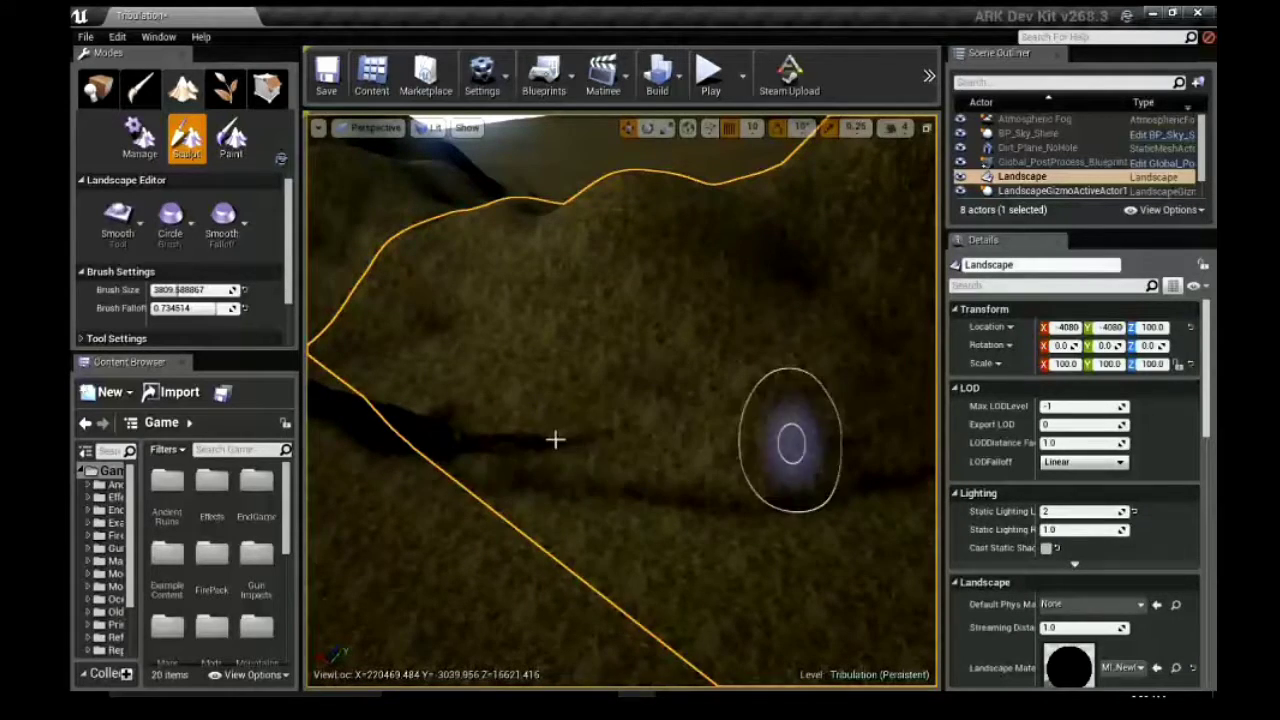
{"action": "left_click_drag", "start_coordinate": [551, 437], "coordinate": [499, 451]}
{"action": "right_click_drag", "start_coordinate": [499, 451], "coordinate": [784, 425]}
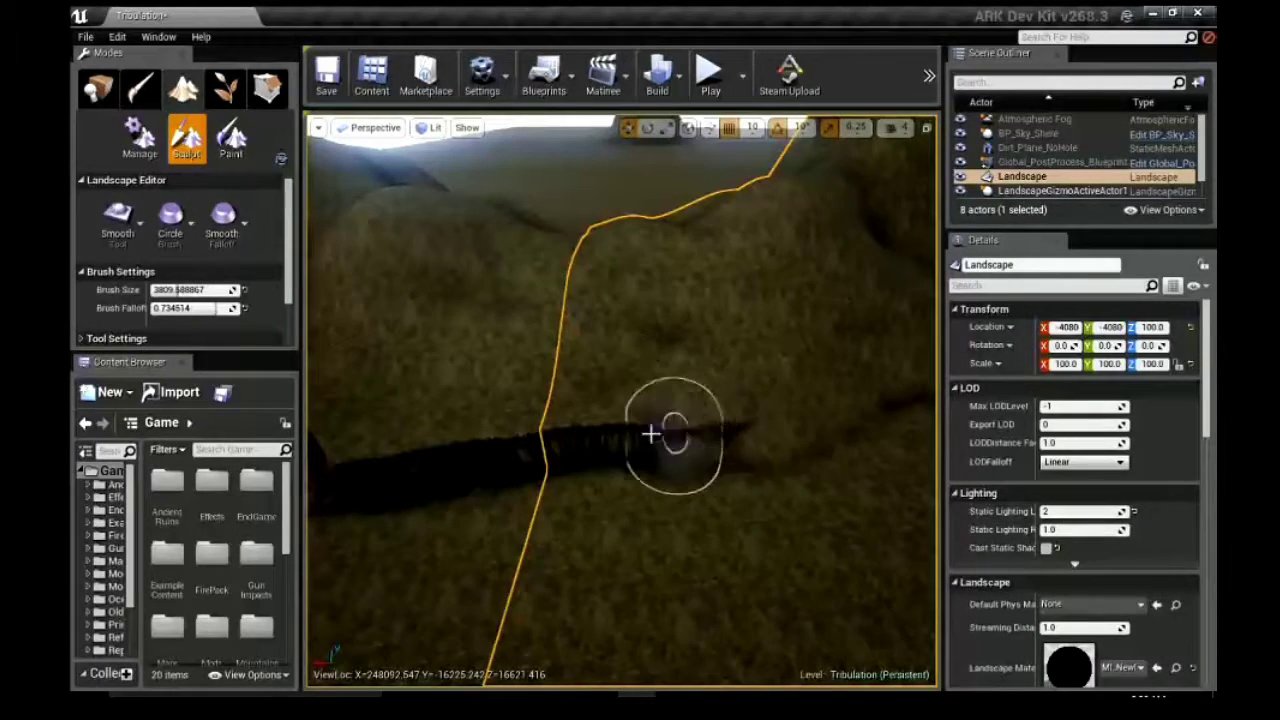
{"action": "mouse_move", "coordinate": [624, 449]}
{"action": "left_mouse_down"}
{"action": "mouse_move", "coordinate": [400, 469]}
{"action": "mouse_move", "coordinate": [543, 451]}
{"action": "mouse_move", "coordinate": [605, 499]}
{"action": "left_mouse_up"}
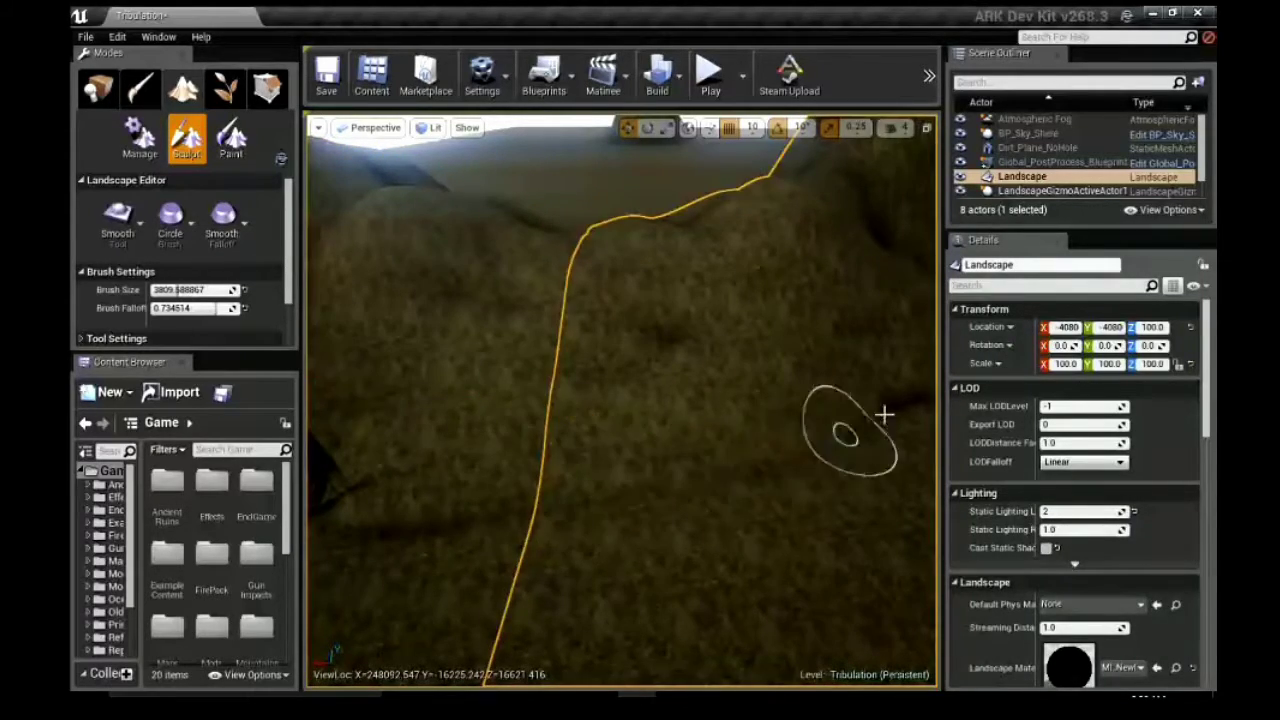
- Smooth the arched ledge and the thin crease remaining beneath it until the slope blends into the ground
{"action": "right_click_drag", "start_coordinate": [884, 414], "coordinate": [829, 371]}
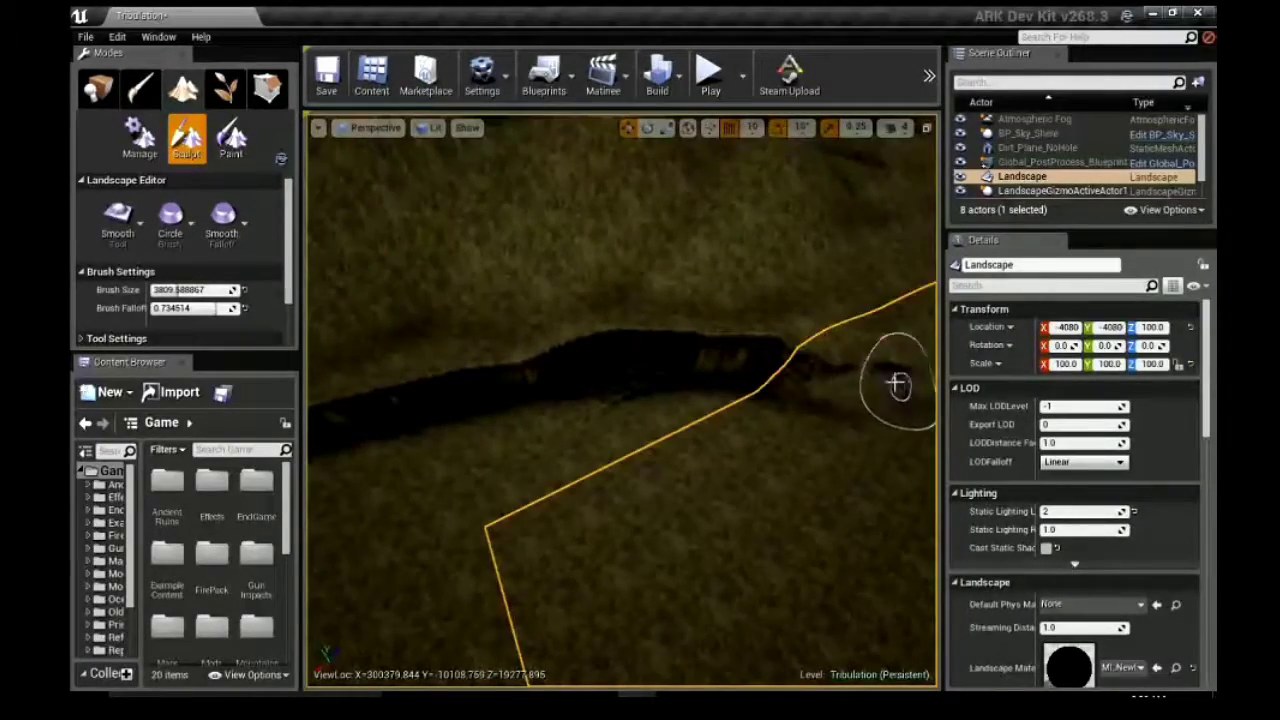
{"action": "mouse_move", "coordinate": [898, 385]}
{"action": "left_mouse_down"}
{"action": "mouse_move", "coordinate": [651, 357]}
{"action": "mouse_move", "coordinate": [491, 380]}
{"action": "mouse_move", "coordinate": [340, 437]}
{"action": "mouse_move", "coordinate": [508, 390]}
{"action": "left_mouse_up"}
{"action": "left_click_drag", "start_coordinate": [751, 356], "coordinate": [728, 358]}
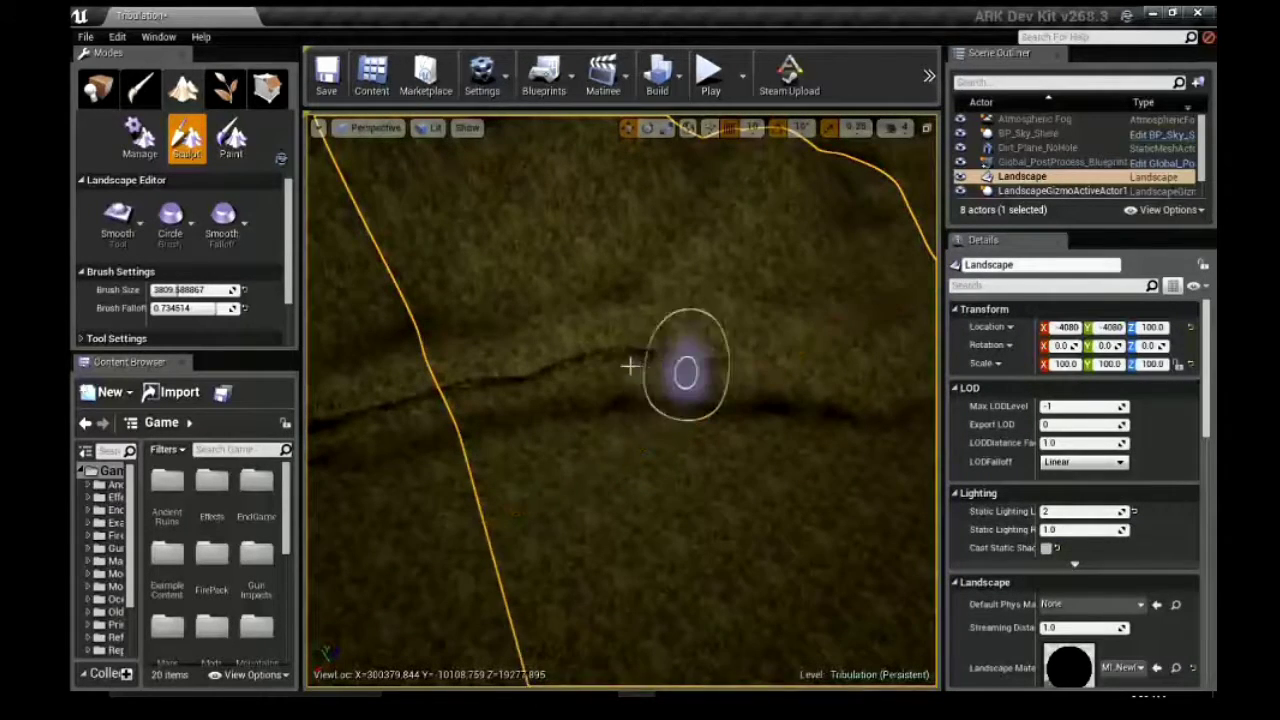
{"action": "left_click_drag", "start_coordinate": [630, 367], "coordinate": [571, 371]}
{"action": "mouse_move", "coordinate": [709, 399]}
{"action": "left_mouse_down"}
{"action": "mouse_move", "coordinate": [840, 400]}
{"action": "mouse_move", "coordinate": [566, 363]}
{"action": "mouse_move", "coordinate": [337, 420]}
{"action": "left_mouse_up"}
{"action": "left_click_drag", "start_coordinate": [565, 415], "coordinate": [400, 443]}
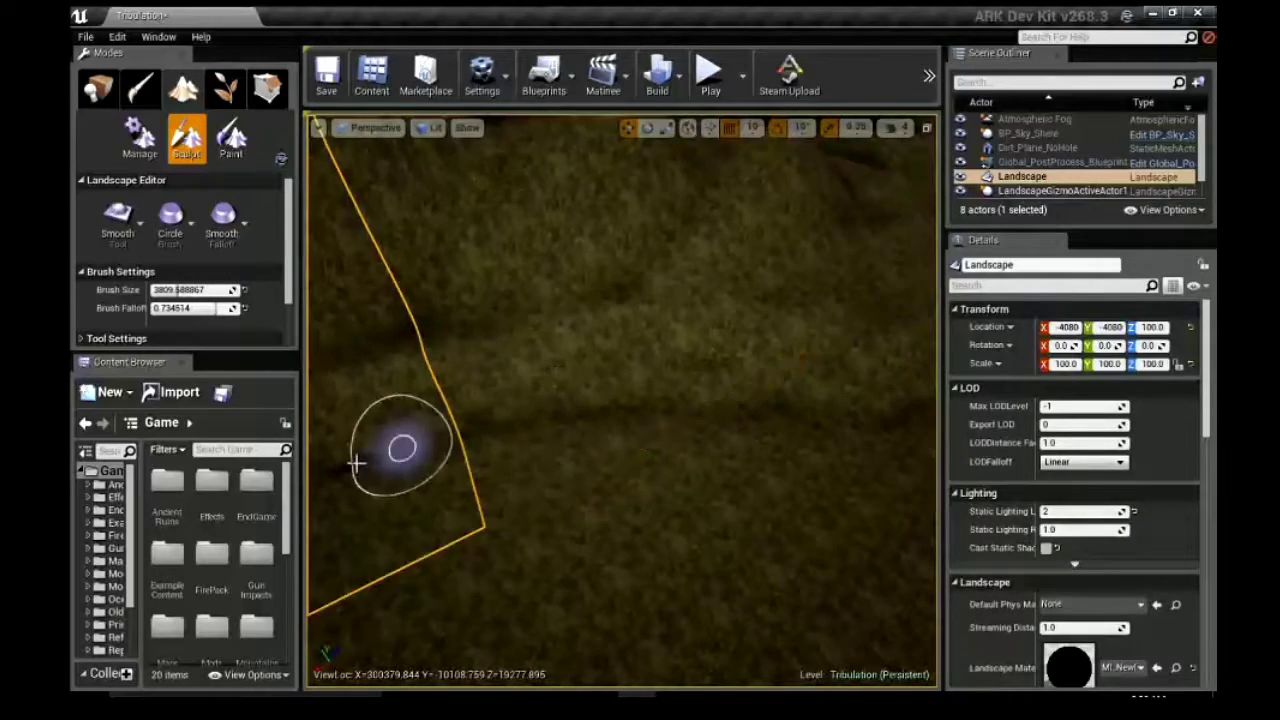
- Smooth the steep curved ledge running diagonally below the mountainside, including its blunt jagged end
{"action": "mouse_move", "coordinate": [400, 443]}
{"action": "right_mouse_down"}
{"action": "mouse_move", "coordinate": [600, 350]}
{"action": "mouse_move", "coordinate": [750, 300]}
{"action": "mouse_move", "coordinate": [879, 281]}
{"action": "right_mouse_up"}
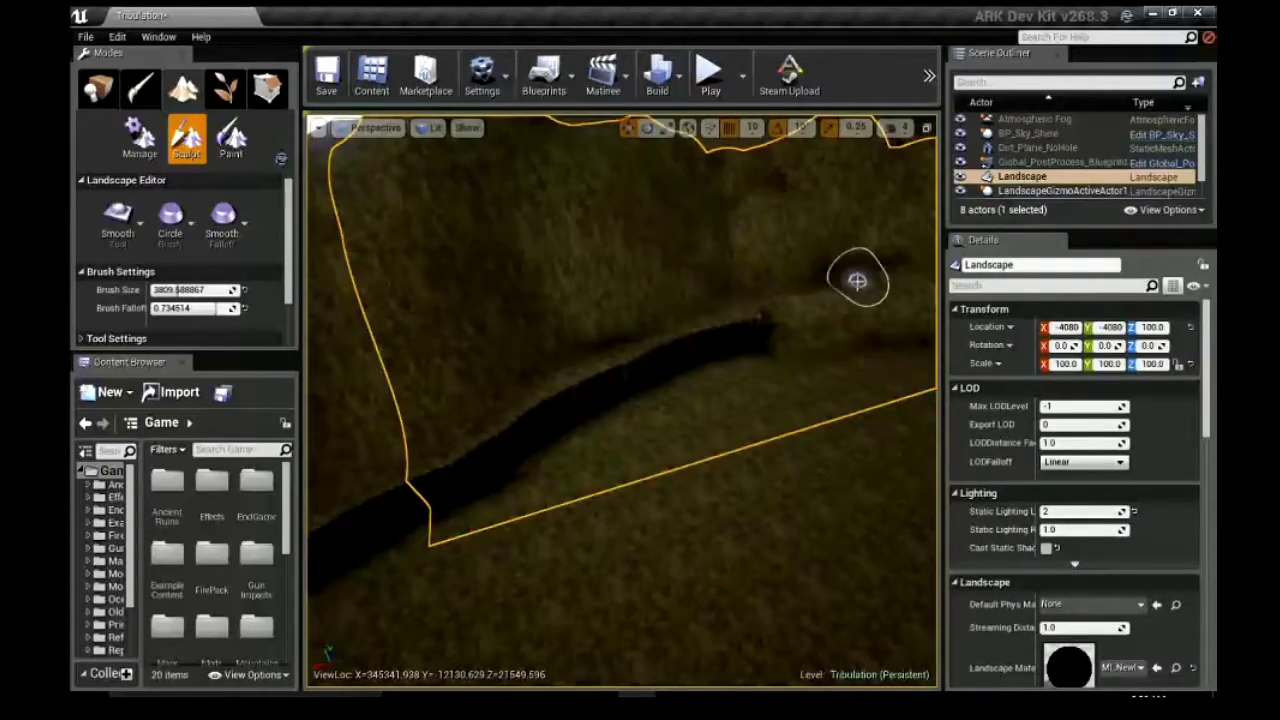
{"action": "mouse_move", "coordinate": [818, 280]}
{"action": "left_mouse_down"}
{"action": "mouse_move", "coordinate": [894, 266]}
{"action": "mouse_move", "coordinate": [787, 284]}
{"action": "left_mouse_up"}
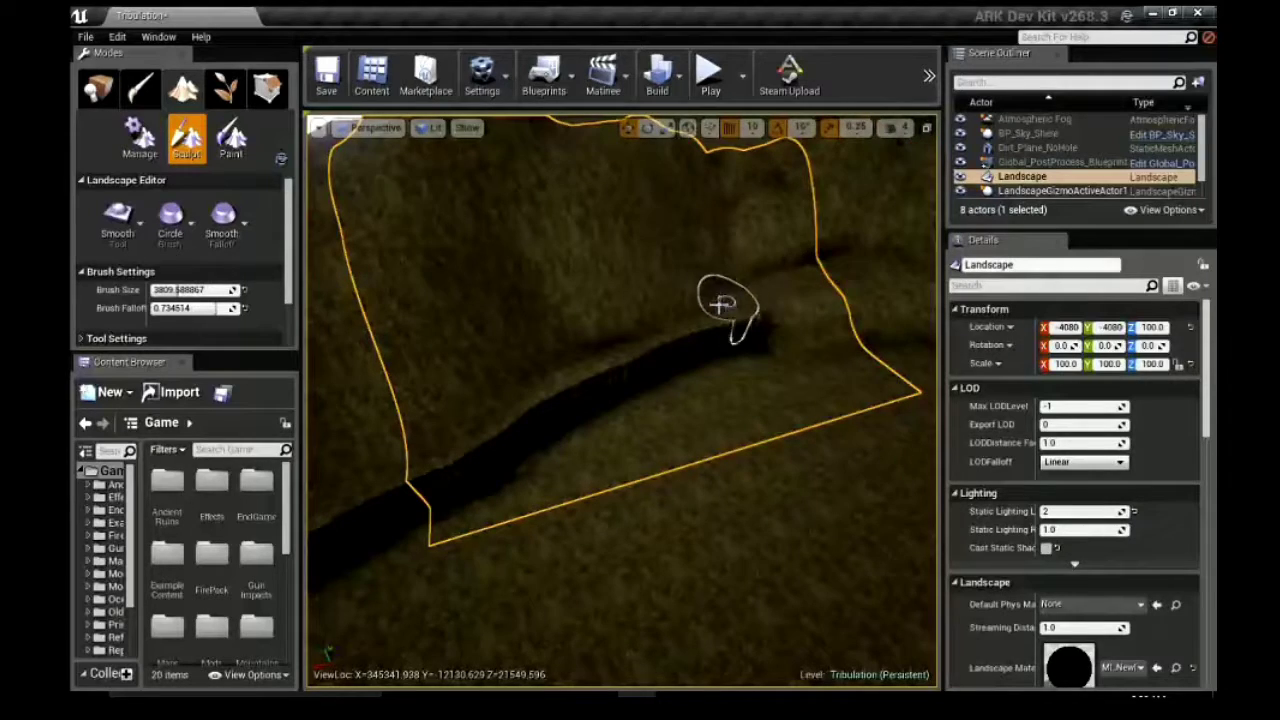
{"action": "right_click_drag", "start_coordinate": [790, 272], "coordinate": [784, 300]}
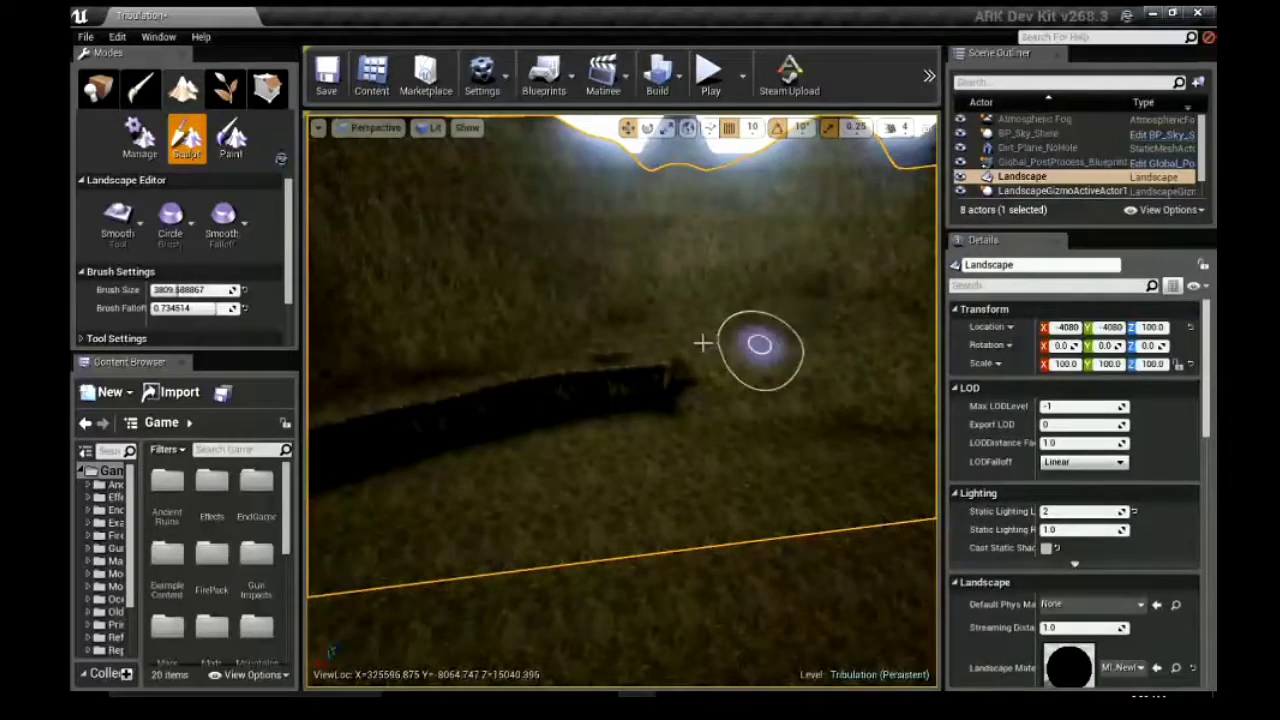
{"action": "right_click_drag", "start_coordinate": [442, 400], "coordinate": [722, 345]}
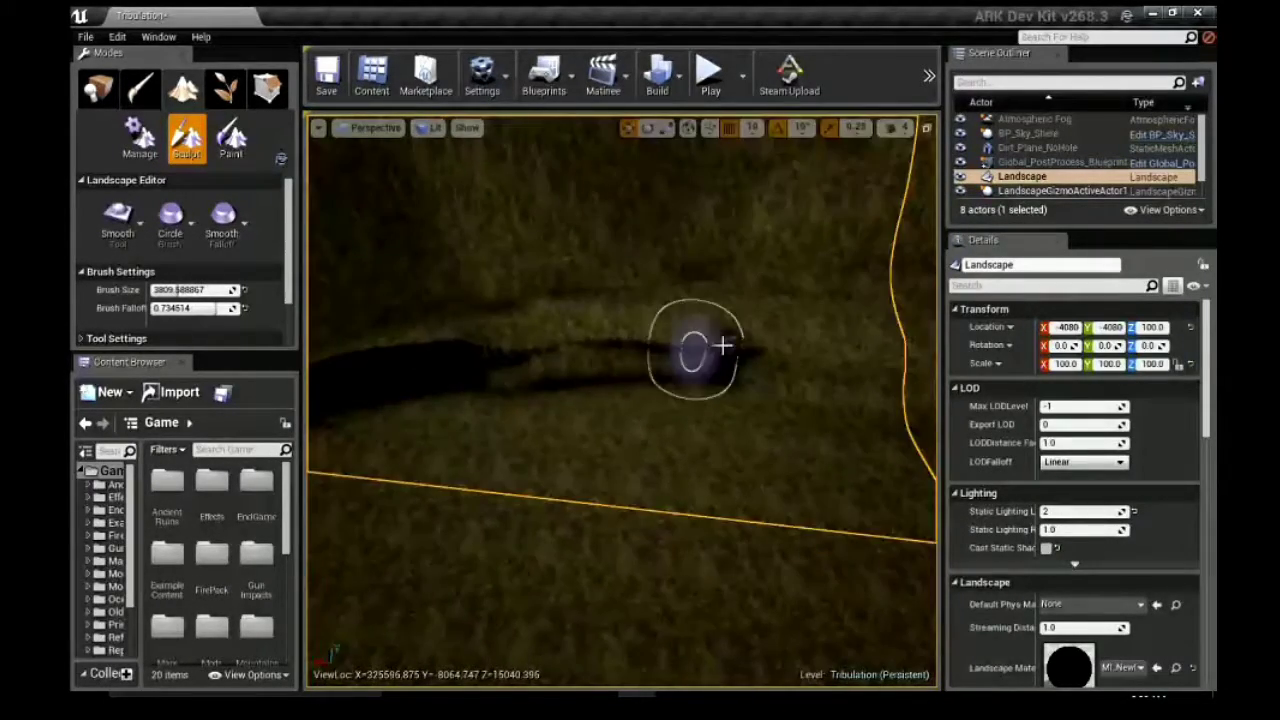
{"action": "left_click_drag", "start_coordinate": [447, 362], "coordinate": [336, 388]}
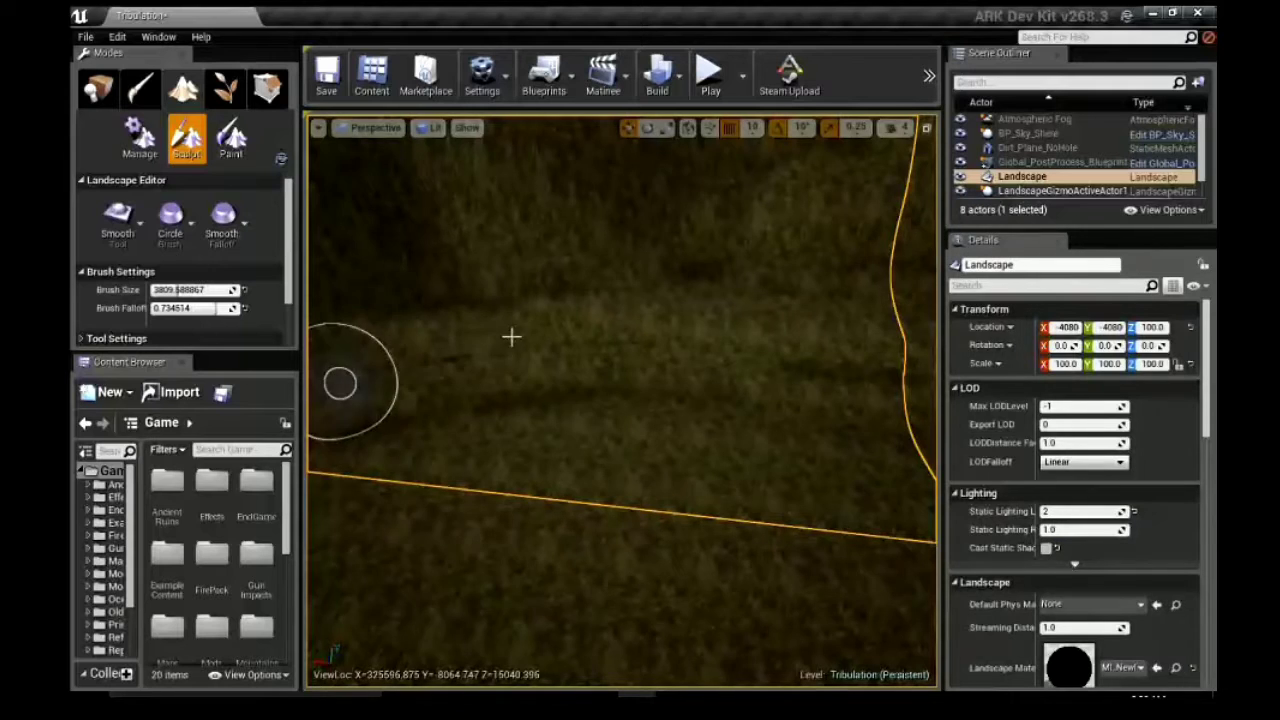
{"action": "right_click_drag", "start_coordinate": [511, 338], "coordinate": [768, 348]}
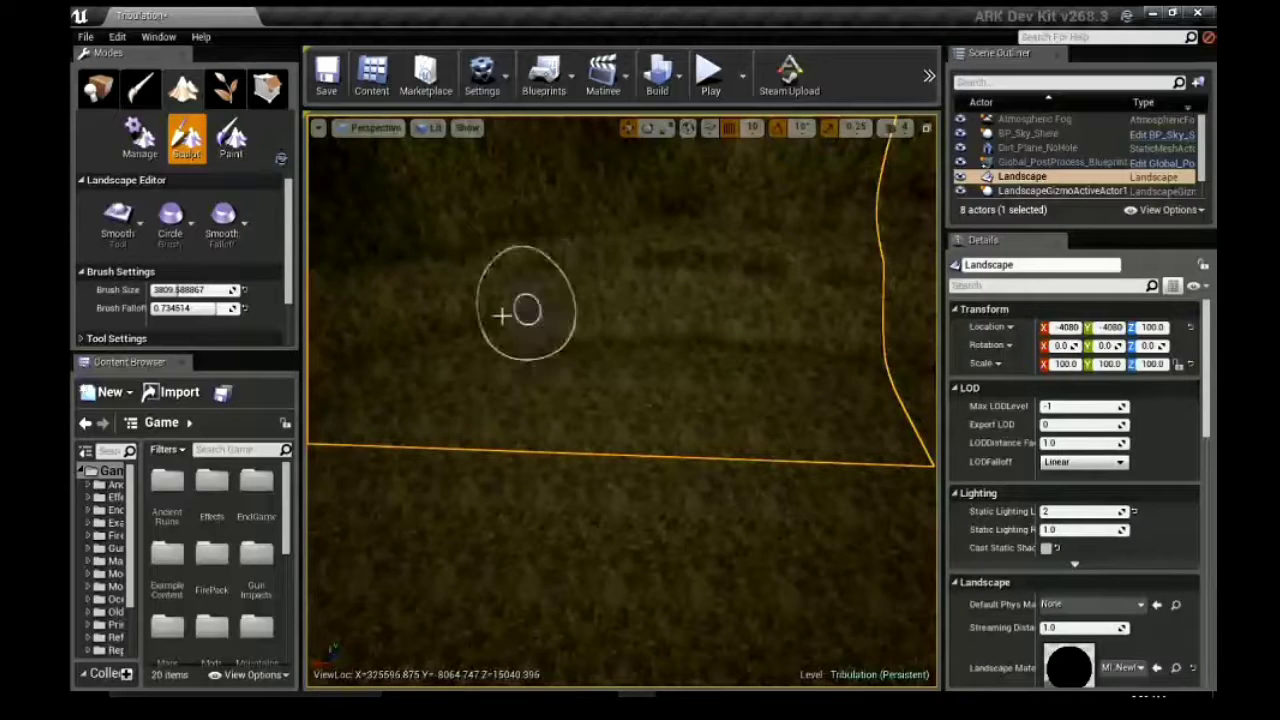
- Smooth the ledge beneath the dark mountains across the plain, using the Smooth tool with a brush size of about 3934
{"action": "right_click_drag", "start_coordinate": [353, 338], "coordinate": [640, 312]}
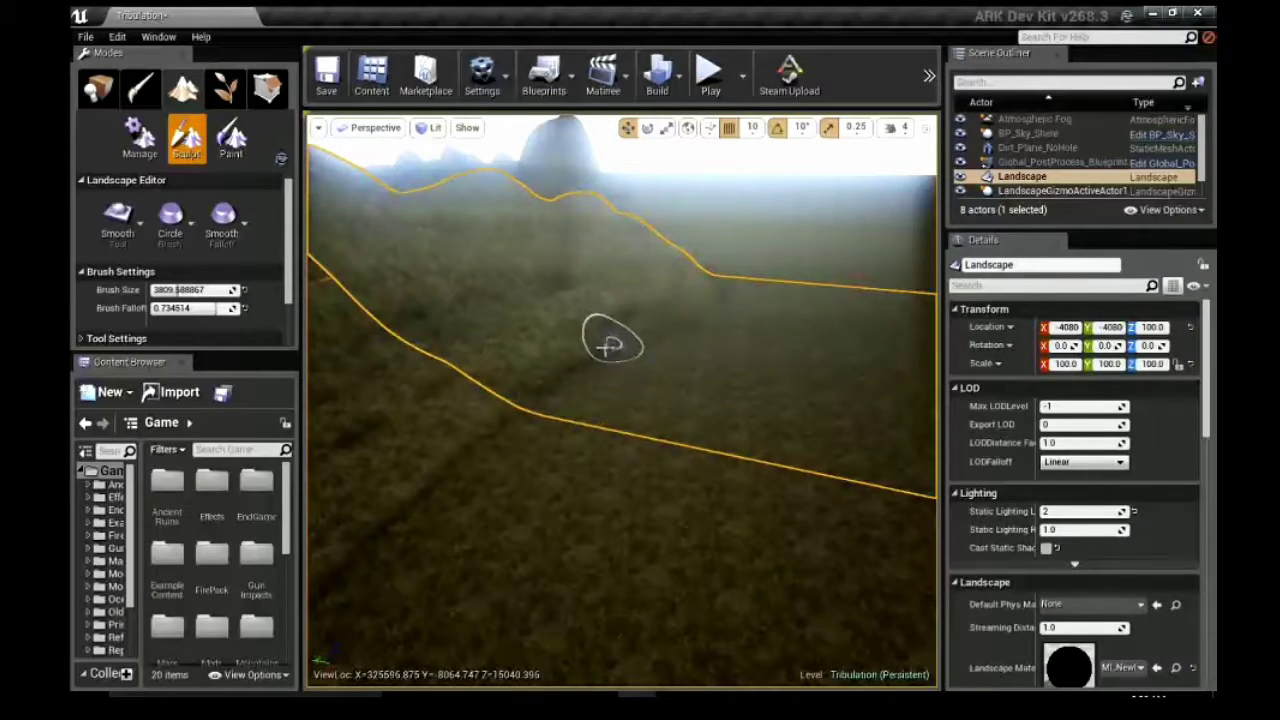
{"action": "mouse_move", "coordinate": [511, 405]}
{"action": "right_mouse_down"}
{"action": "mouse_move", "coordinate": [666, 306]}
{"action": "mouse_move", "coordinate": [600, 306]}
{"action": "mouse_move", "coordinate": [449, 380]}
{"action": "mouse_move", "coordinate": [646, 334]}
{"action": "mouse_move", "coordinate": [474, 417]}
{"action": "mouse_move", "coordinate": [726, 371]}
{"action": "mouse_move", "coordinate": [624, 452]}
{"action": "mouse_move", "coordinate": [514, 569]}
{"action": "mouse_move", "coordinate": [829, 395]}
{"action": "mouse_move", "coordinate": [737, 371]}
{"action": "mouse_move", "coordinate": [846, 380]}
{"action": "mouse_move", "coordinate": [532, 365]}
{"action": "mouse_move", "coordinate": [814, 386]}
{"action": "mouse_move", "coordinate": [686, 366]}
{"action": "mouse_move", "coordinate": [477, 377]}
{"action": "mouse_move", "coordinate": [911, 426]}
{"action": "mouse_move", "coordinate": [520, 415]}
{"action": "mouse_move", "coordinate": [743, 366]}
{"action": "mouse_move", "coordinate": [743, 295]}
{"action": "mouse_move", "coordinate": [743, 420]}
{"action": "right_mouse_up"}
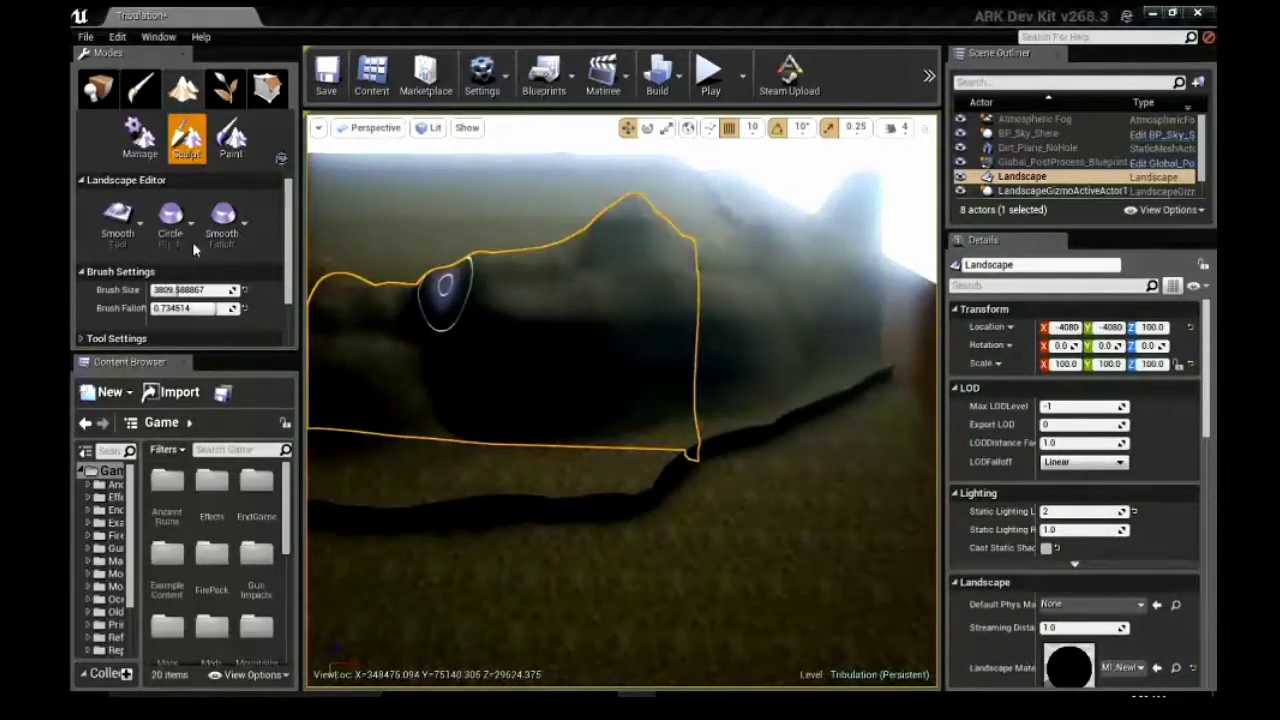
{"action": "right_click_drag", "start_coordinate": [443, 286], "coordinate": [560, 400]}
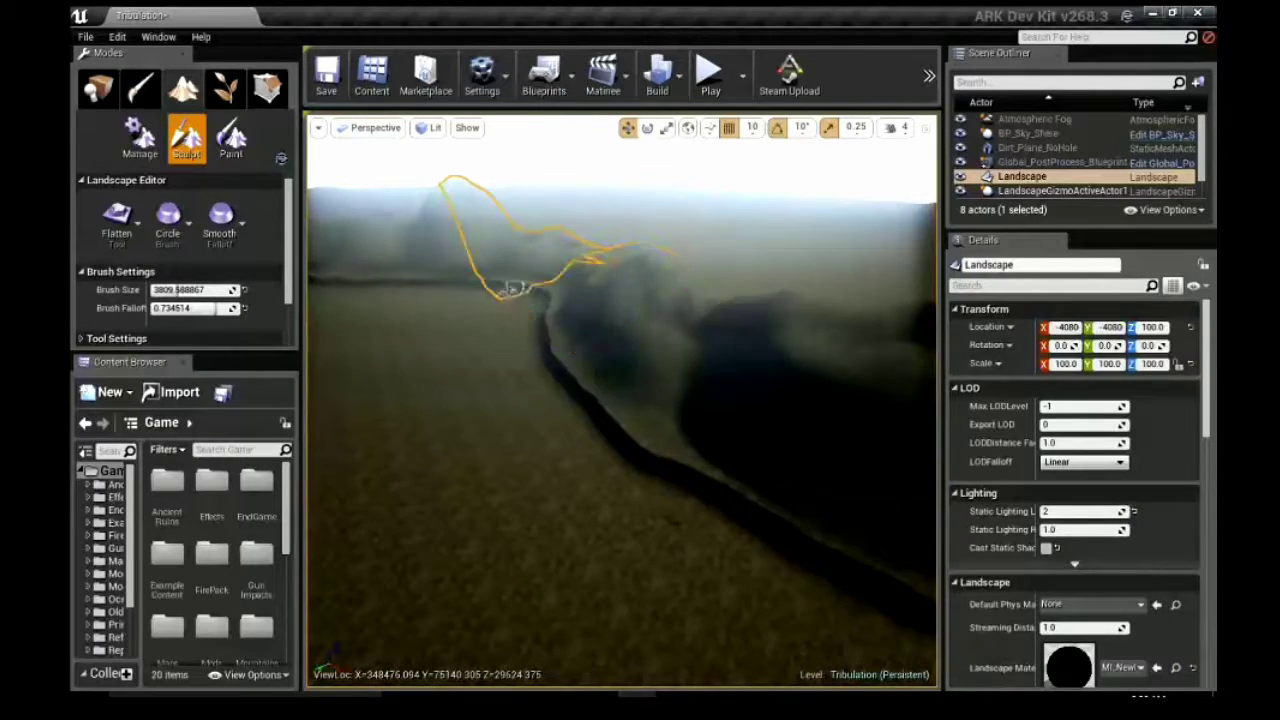
{"action": "right_click_drag", "start_coordinate": [510, 288], "coordinate": [675, 373]}
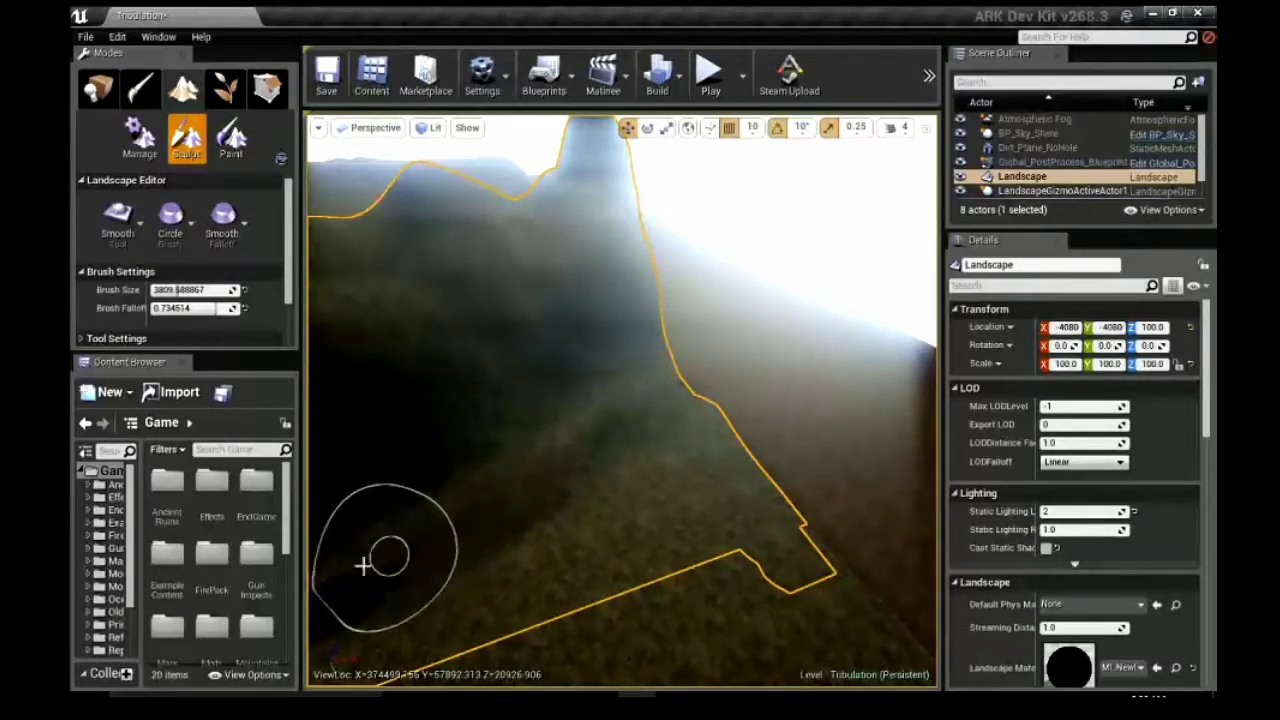
{"action": "mouse_move", "coordinate": [629, 420]}
{"action": "right_mouse_down"}
{"action": "mouse_move", "coordinate": [600, 440]}
{"action": "mouse_move", "coordinate": [590, 400]}
{"action": "mouse_move", "coordinate": [560, 430]}
{"action": "mouse_move", "coordinate": [575, 445]}
{"action": "mouse_move", "coordinate": [591, 441]}
{"action": "mouse_move", "coordinate": [329, 314]}
{"action": "mouse_move", "coordinate": [470, 374]}
{"action": "right_mouse_up"}
{"action": "mouse_move", "coordinate": [352, 320]}
{"action": "right_mouse_down"}
{"action": "mouse_move", "coordinate": [323, 291]}
{"action": "mouse_move", "coordinate": [586, 357]}
{"action": "mouse_move", "coordinate": [768, 305]}
{"action": "mouse_move", "coordinate": [686, 352]}
{"action": "right_mouse_up"}
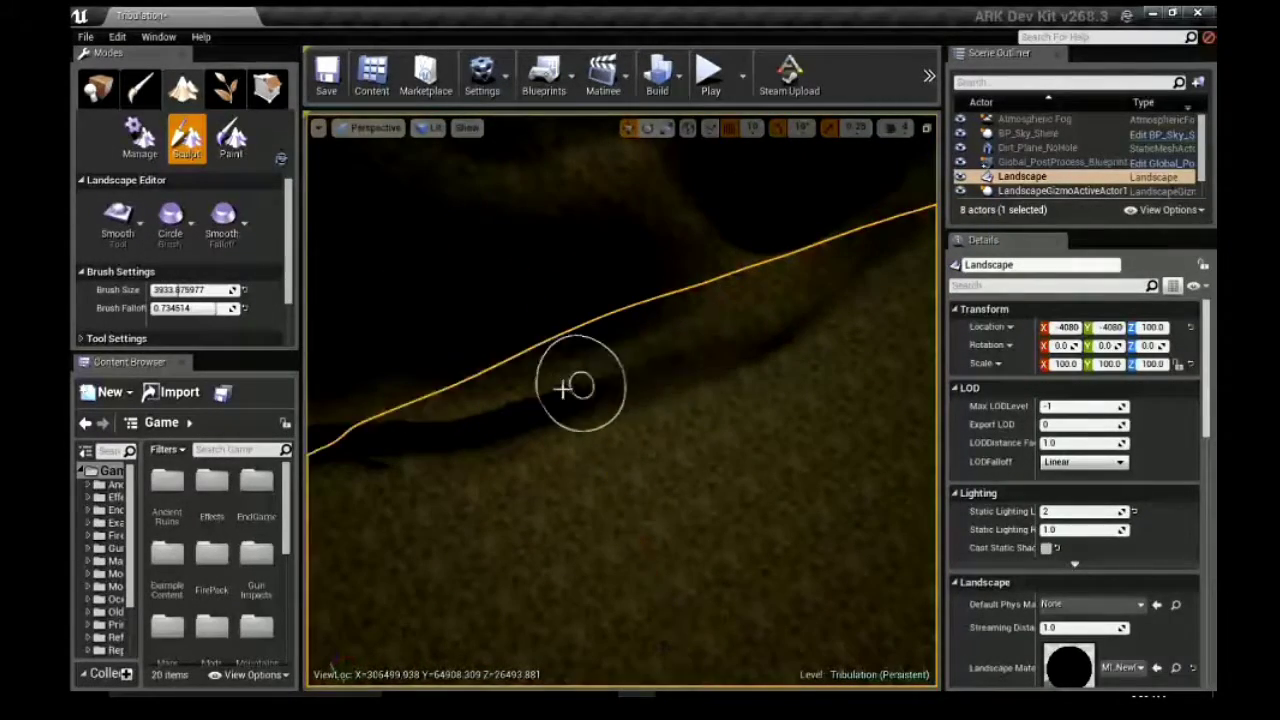
{"action": "mouse_move", "coordinate": [562, 388]}
{"action": "right_mouse_down"}
{"action": "mouse_move", "coordinate": [380, 429]}
{"action": "mouse_move", "coordinate": [620, 398]}
{"action": "right_mouse_up"}
{"action": "mouse_move", "coordinate": [859, 285]}
{"action": "right_mouse_down"}
{"action": "mouse_move", "coordinate": [803, 397]}
{"action": "mouse_move", "coordinate": [770, 430]}
{"action": "mouse_move", "coordinate": [749, 423]}
{"action": "right_mouse_up"}
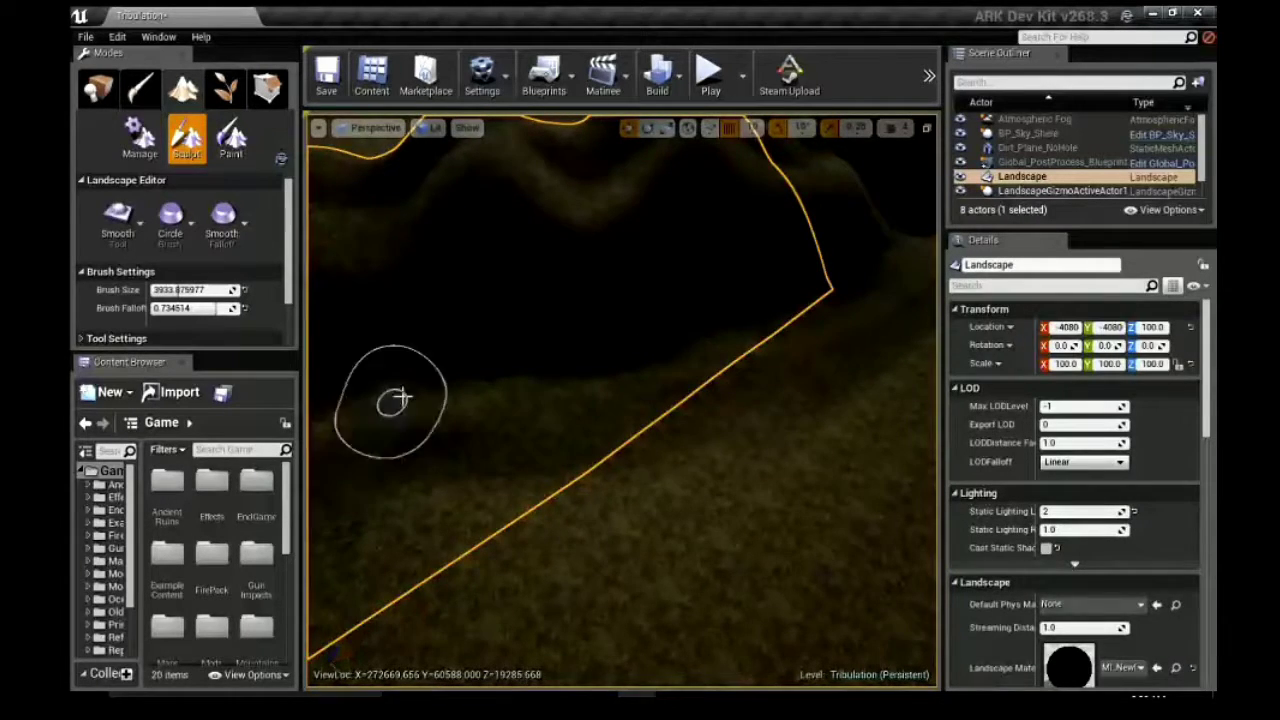
- Smooth the diagonal ledge and the long curved ledge following it around the base of the dark mountain
{"action": "right_click_drag", "start_coordinate": [390, 405], "coordinate": [786, 423]}
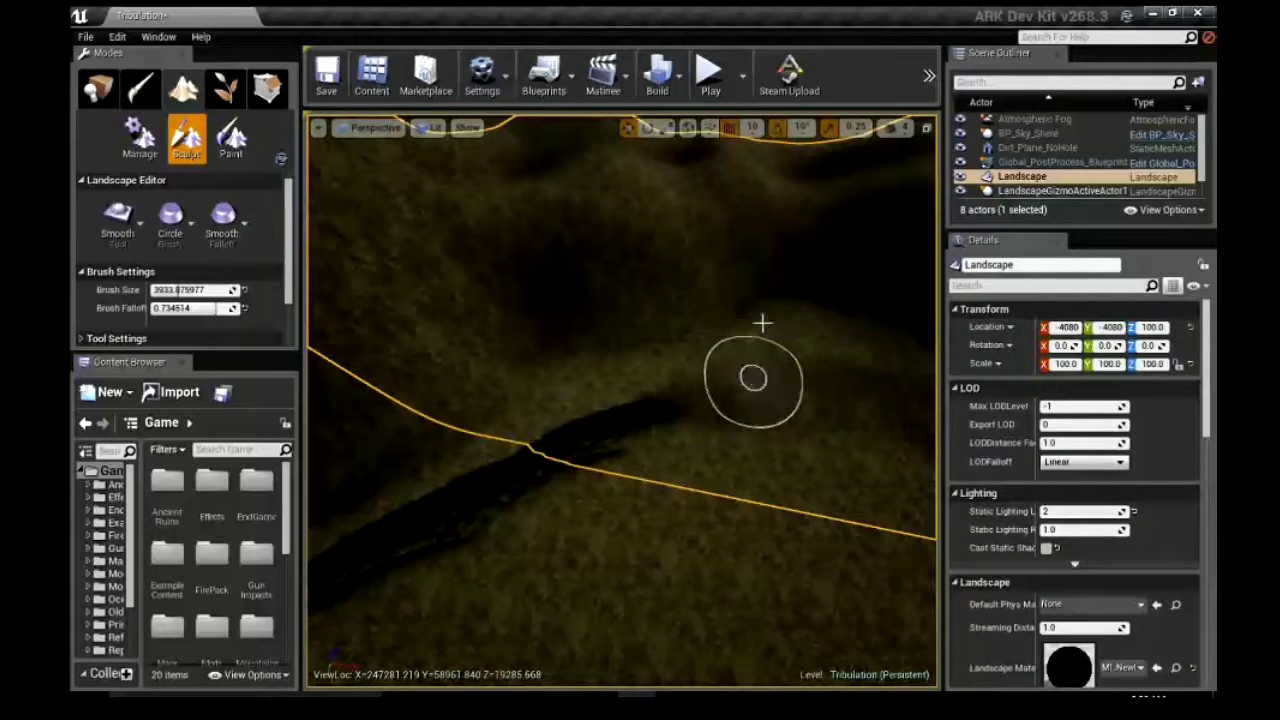
{"action": "mouse_move", "coordinate": [834, 334]}
{"action": "left_mouse_down"}
{"action": "mouse_move", "coordinate": [521, 462]}
{"action": "mouse_move", "coordinate": [344, 561]}
{"action": "left_mouse_up"}
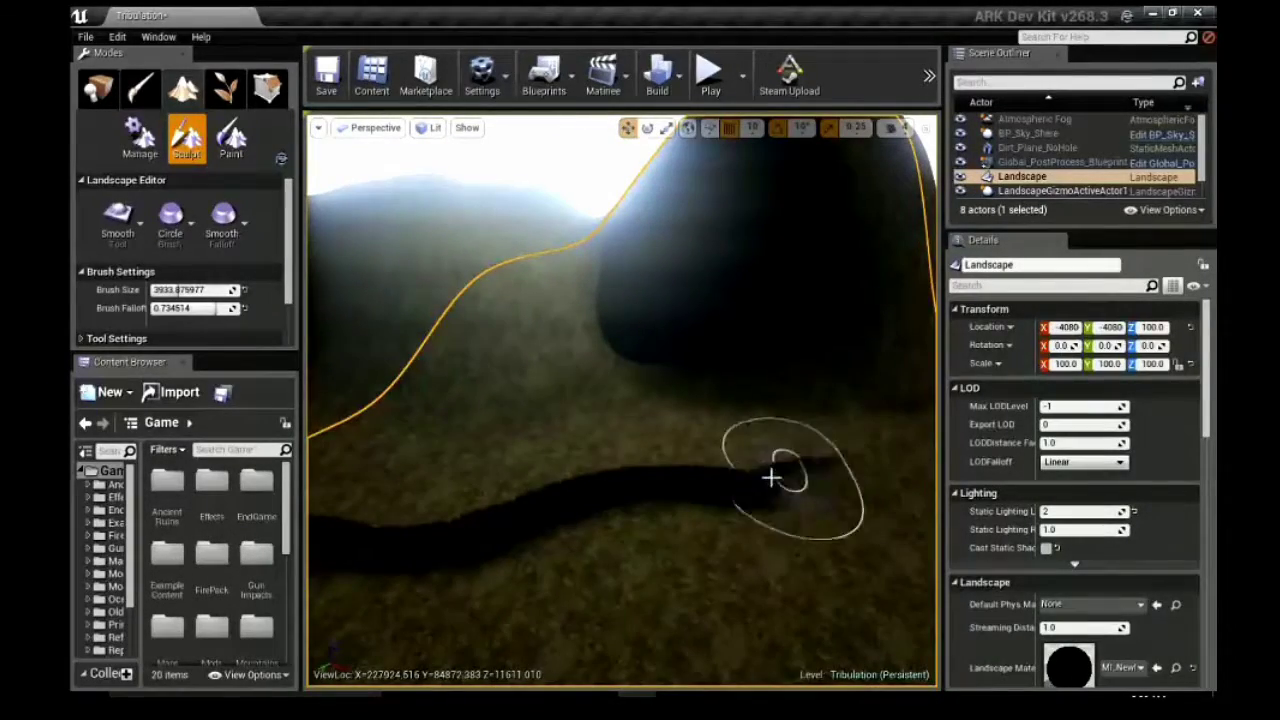
{"action": "mouse_move", "coordinate": [575, 492]}
{"action": "left_mouse_down"}
{"action": "mouse_move", "coordinate": [320, 527]}
{"action": "mouse_move", "coordinate": [424, 547]}
{"action": "mouse_move", "coordinate": [568, 498]}
{"action": "mouse_move", "coordinate": [828, 460]}
{"action": "left_mouse_up"}
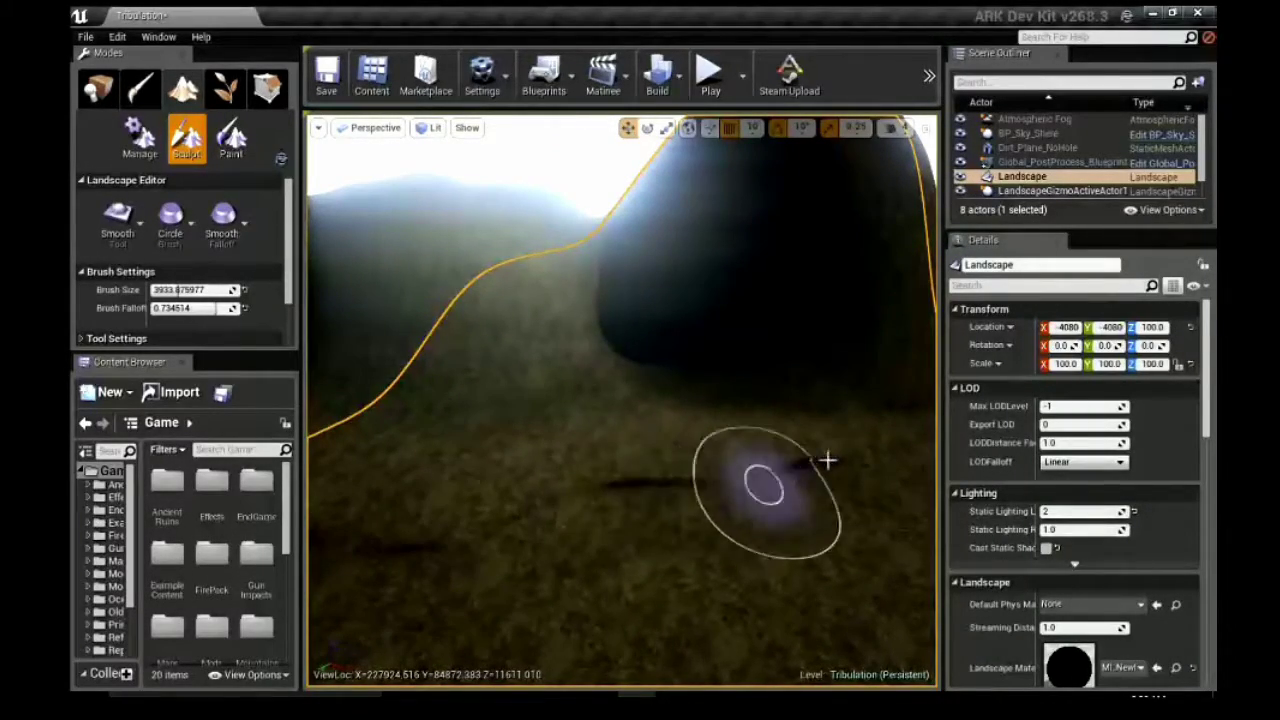
- Smooth the thick uneven ledge with its branching cracks and the kinked stretch next to it
{"action": "right_click_drag", "start_coordinate": [400, 544], "coordinate": [641, 482]}
{"action": "mouse_move", "coordinate": [476, 477]}
{"action": "right_mouse_down"}
{"action": "mouse_move", "coordinate": [766, 486]}
{"action": "mouse_move", "coordinate": [366, 480]}
{"action": "mouse_move", "coordinate": [833, 380]}
{"action": "right_mouse_up"}
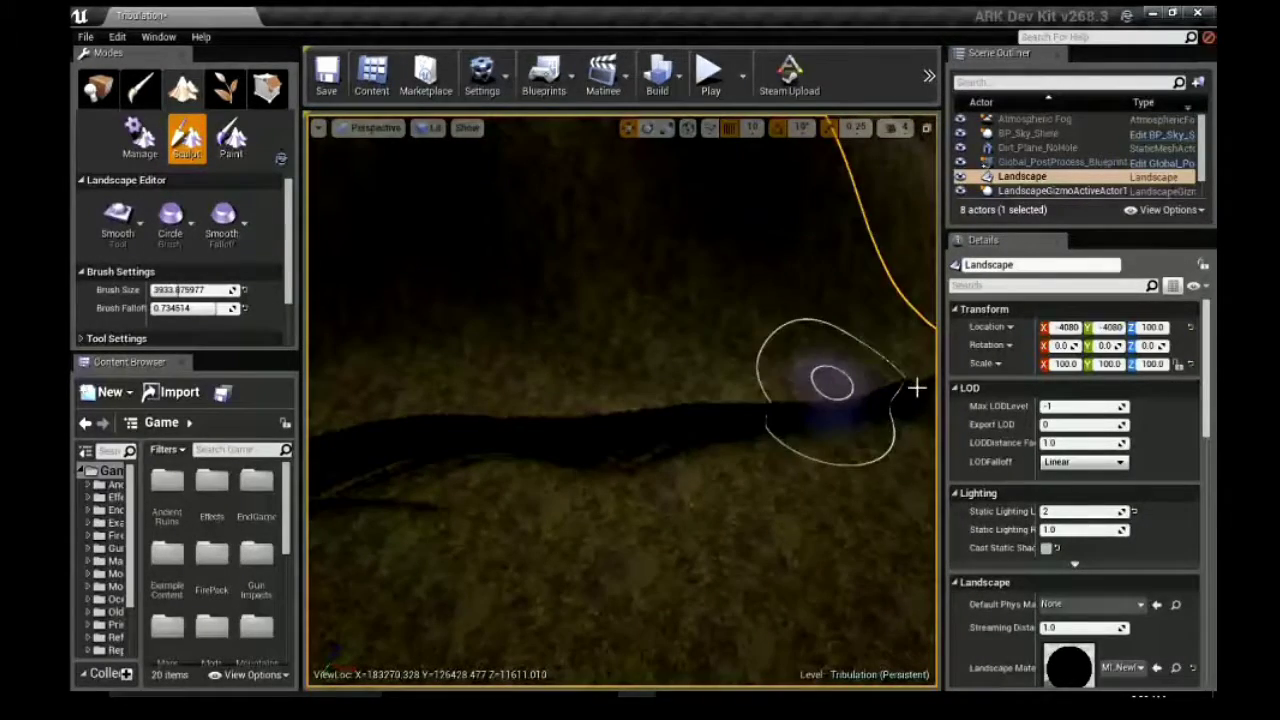
{"action": "left_click_drag", "start_coordinate": [917, 388], "coordinate": [790, 420]}
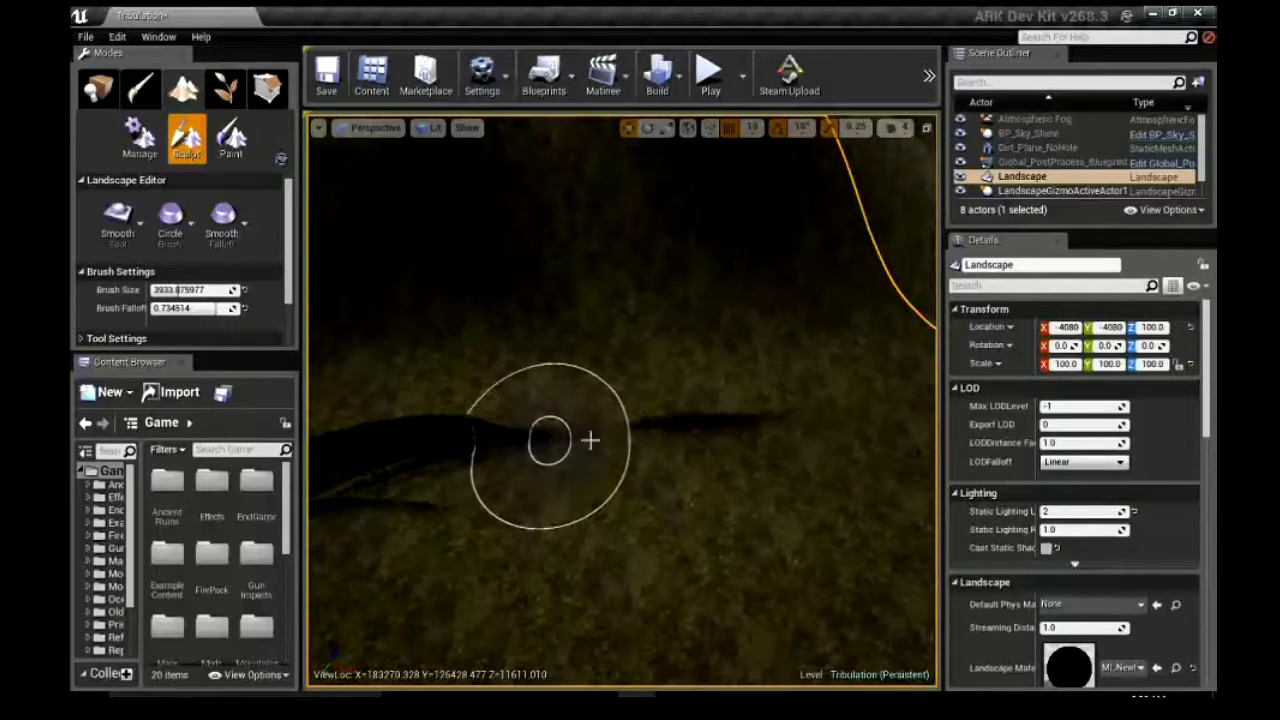
{"action": "left_click_drag", "start_coordinate": [702, 432], "coordinate": [729, 437]}
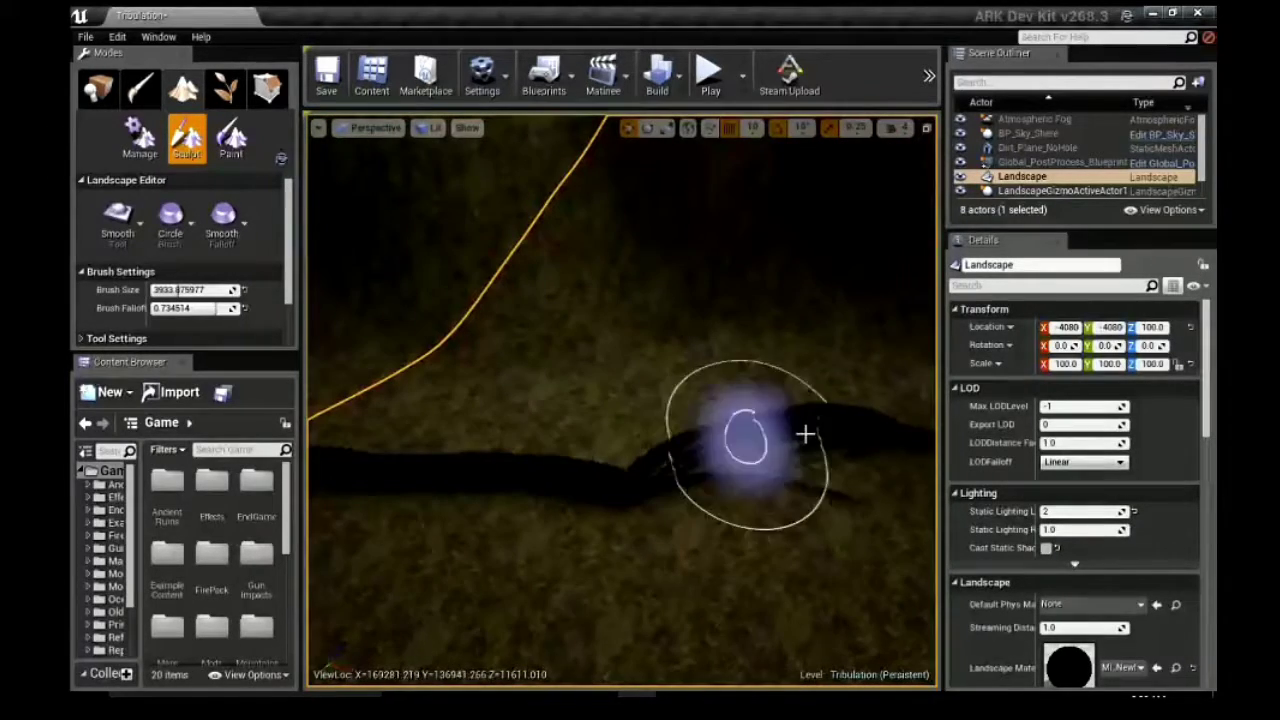
{"action": "mouse_move", "coordinate": [808, 434]}
{"action": "left_mouse_down"}
{"action": "mouse_move", "coordinate": [925, 439]}
{"action": "mouse_move", "coordinate": [787, 443]}
{"action": "mouse_move", "coordinate": [589, 480]}
{"action": "mouse_move", "coordinate": [443, 477]}
{"action": "left_mouse_up"}
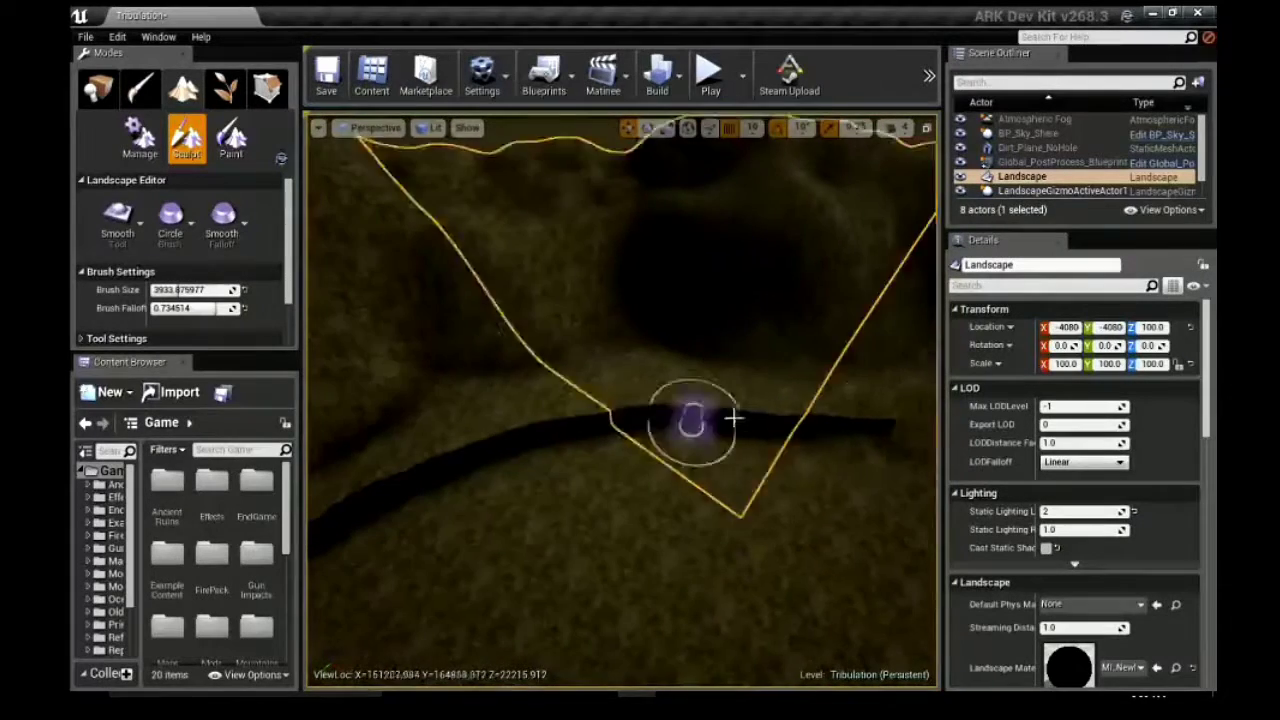
- Smooth the long thin ledge curving across the ground below the dark hollow in the mountainside
{"action": "mouse_move", "coordinate": [734, 420]}
{"action": "left_mouse_down"}
{"action": "mouse_move", "coordinate": [820, 431]}
{"action": "mouse_move", "coordinate": [551, 429]}
{"action": "mouse_move", "coordinate": [437, 471]}
{"action": "mouse_move", "coordinate": [540, 436]}
{"action": "mouse_move", "coordinate": [664, 420]}
{"action": "left_mouse_up"}
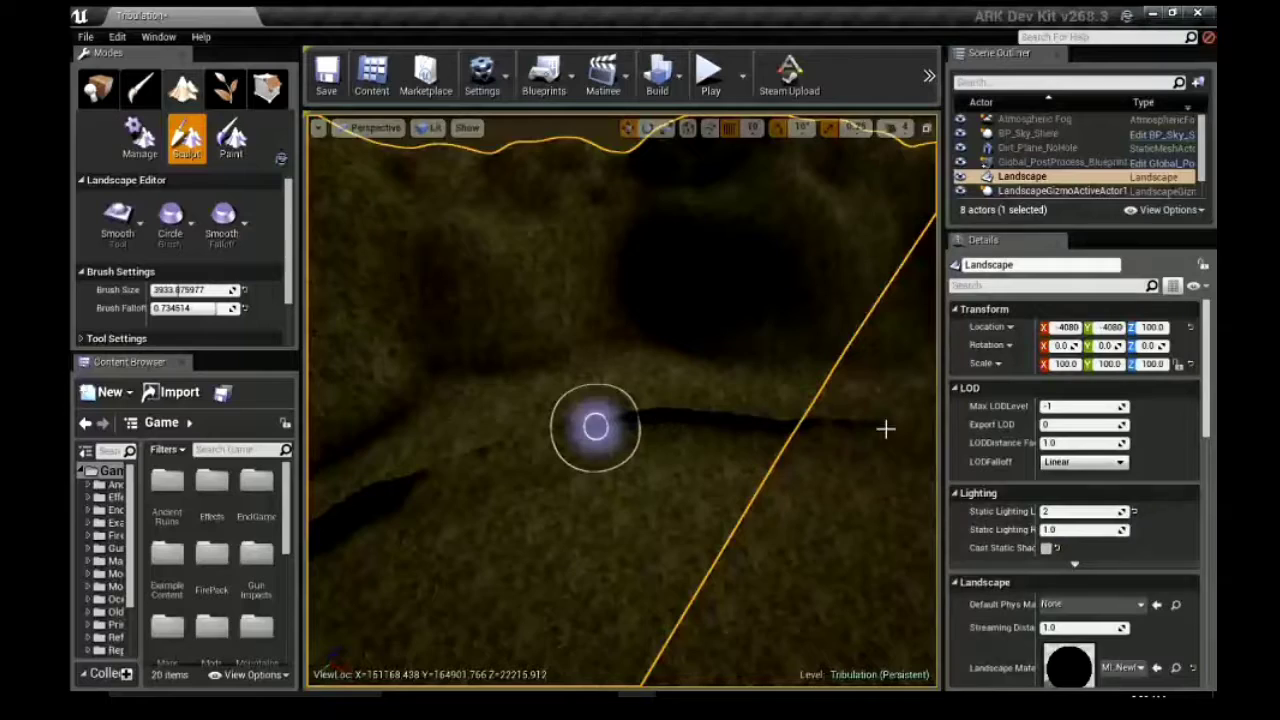
{"action": "left_click_drag", "start_coordinate": [886, 429], "coordinate": [789, 423]}
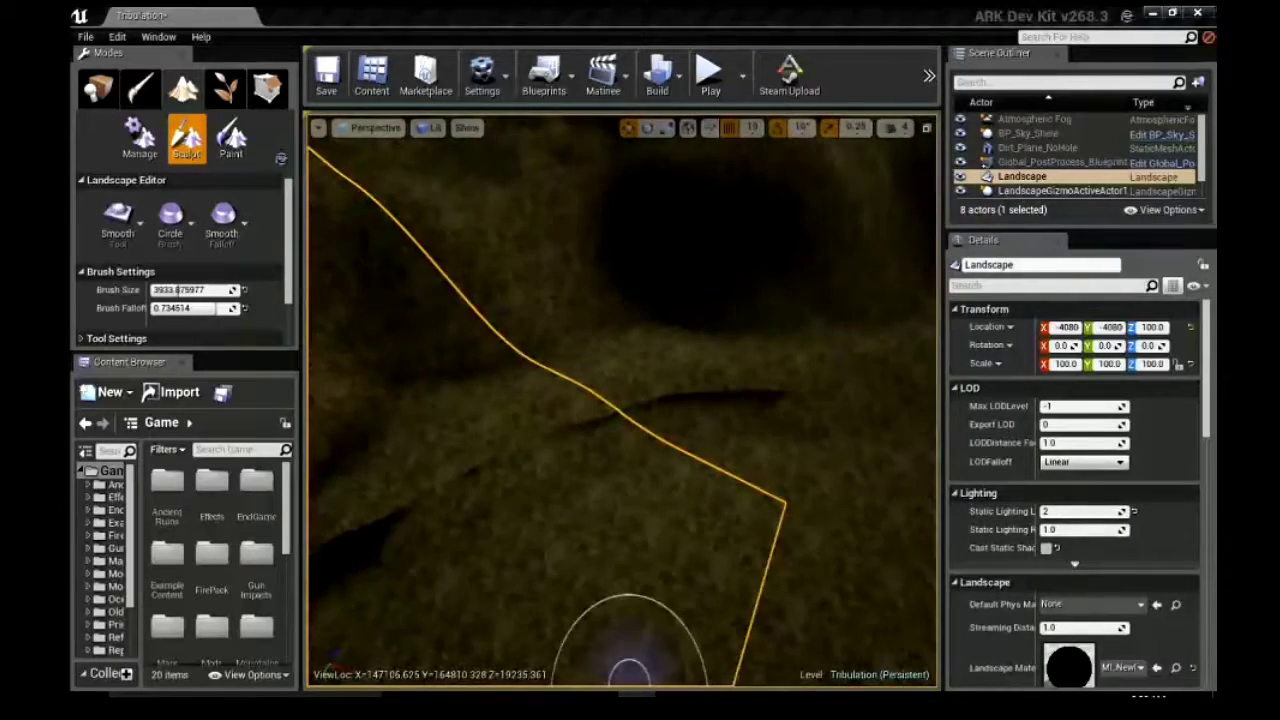
{"action": "mouse_move", "coordinate": [614, 640]}
{"action": "left_mouse_down"}
{"action": "mouse_move", "coordinate": [789, 400]}
{"action": "mouse_move", "coordinate": [603, 425]}
{"action": "mouse_move", "coordinate": [465, 478]}
{"action": "mouse_move", "coordinate": [334, 560]}
{"action": "left_mouse_up"}
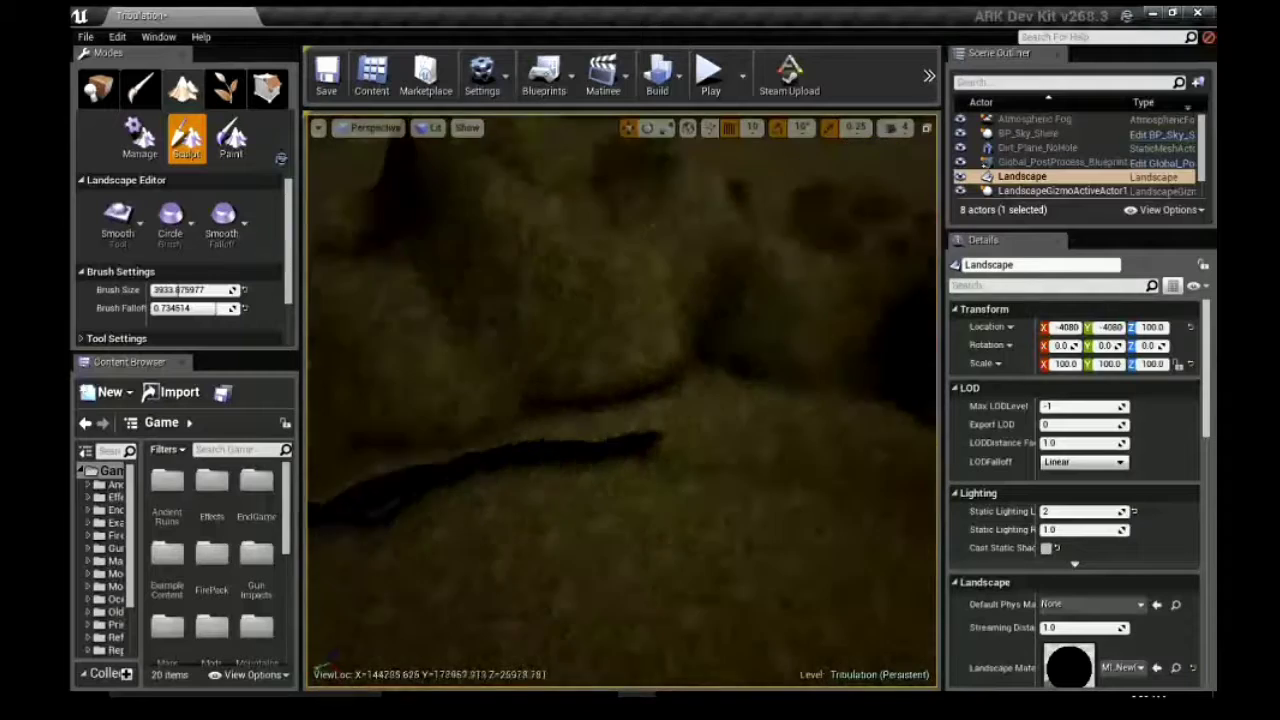
- Smooth the ledge with the small triangular crack and the following sharply bent ledge with branching cracks at the mountain foot
{"action": "left_click", "coordinate": [825, 460]}
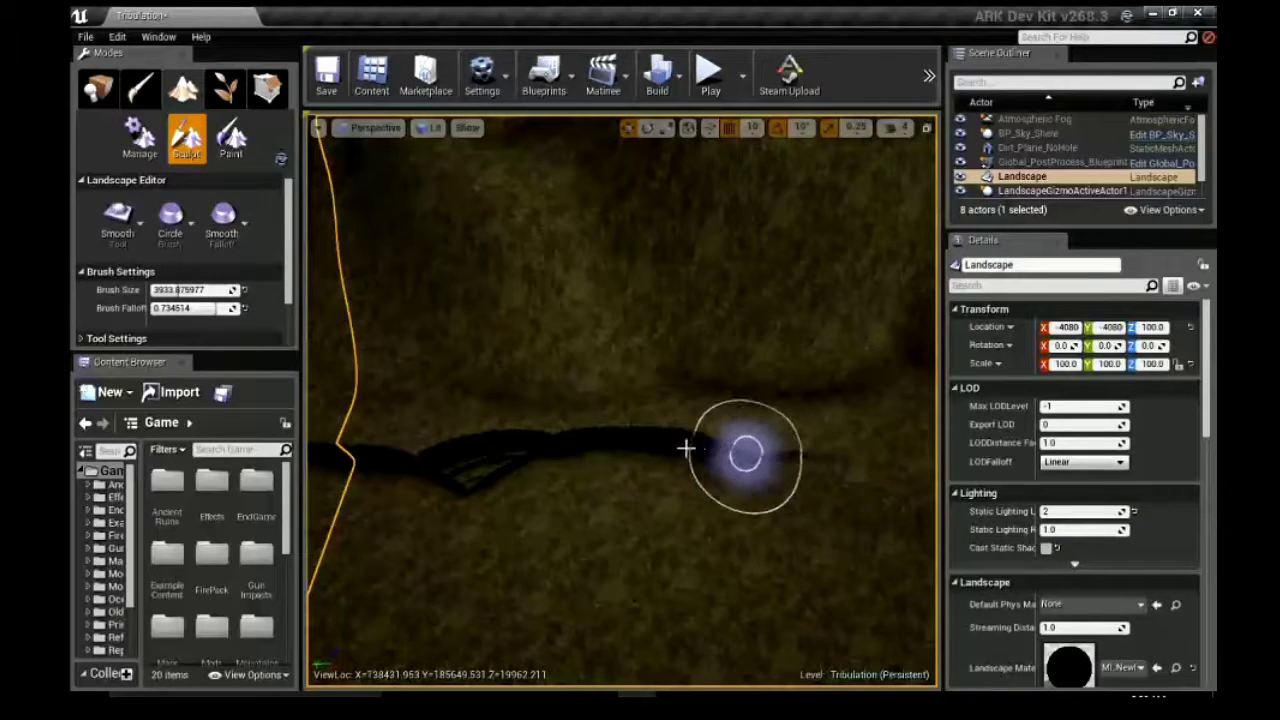
{"action": "mouse_move", "coordinate": [450, 466]}
{"action": "left_mouse_down"}
{"action": "mouse_move", "coordinate": [332, 458]}
{"action": "mouse_move", "coordinate": [375, 462]}
{"action": "left_mouse_up"}
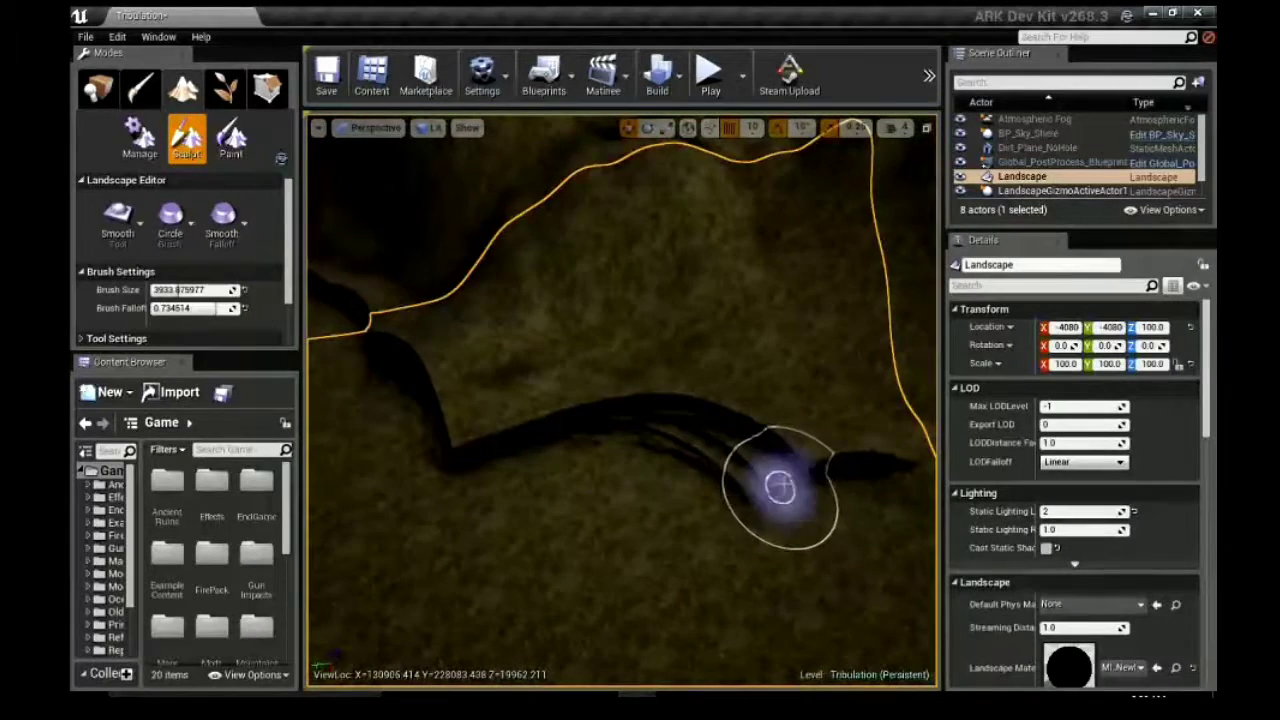
{"action": "mouse_move", "coordinate": [771, 486]}
{"action": "left_mouse_down"}
{"action": "mouse_move", "coordinate": [897, 470]}
{"action": "mouse_move", "coordinate": [847, 472]}
{"action": "left_mouse_up"}
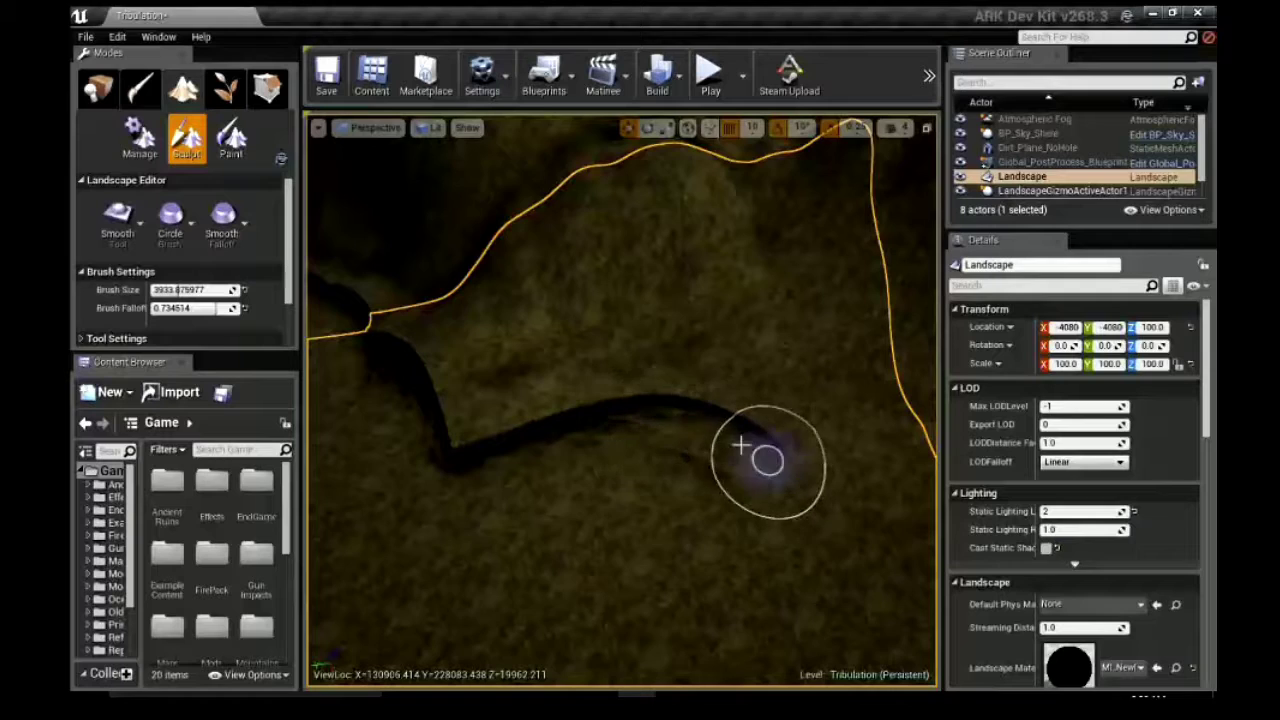
{"action": "scroll", "coordinate": [616, 428], "scroll_direction": "up", "scroll_amount": 2}
{"action": "mouse_move", "coordinate": [598, 400]}
{"action": "left_mouse_down"}
{"action": "mouse_move", "coordinate": [423, 466]}
{"action": "mouse_move", "coordinate": [649, 386]}
{"action": "left_mouse_up"}
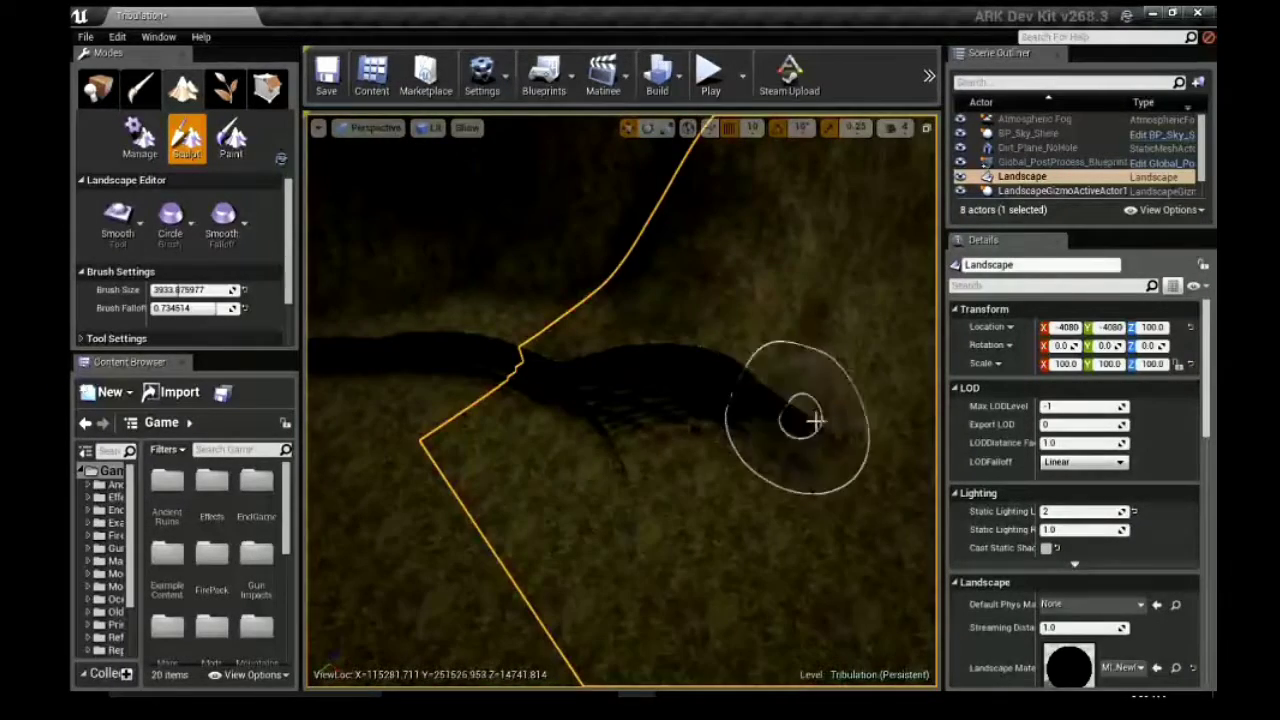
- Smooth the thick black ledge with the cracked lower edge, working along it toward the thinner curved stretch
{"action": "mouse_move", "coordinate": [583, 393]}
{"action": "left_mouse_down"}
{"action": "mouse_move", "coordinate": [688, 380]}
{"action": "mouse_move", "coordinate": [775, 402]}
{"action": "mouse_move", "coordinate": [761, 432]}
{"action": "mouse_move", "coordinate": [619, 436]}
{"action": "mouse_move", "coordinate": [583, 380]}
{"action": "mouse_move", "coordinate": [489, 359]}
{"action": "mouse_move", "coordinate": [315, 356]}
{"action": "mouse_move", "coordinate": [513, 369]}
{"action": "mouse_move", "coordinate": [430, 351]}
{"action": "mouse_move", "coordinate": [318, 365]}
{"action": "left_mouse_up"}
{"action": "right_click_drag", "start_coordinate": [318, 365], "coordinate": [463, 377]}
{"action": "right_click_drag", "start_coordinate": [720, 380], "coordinate": [718, 410]}
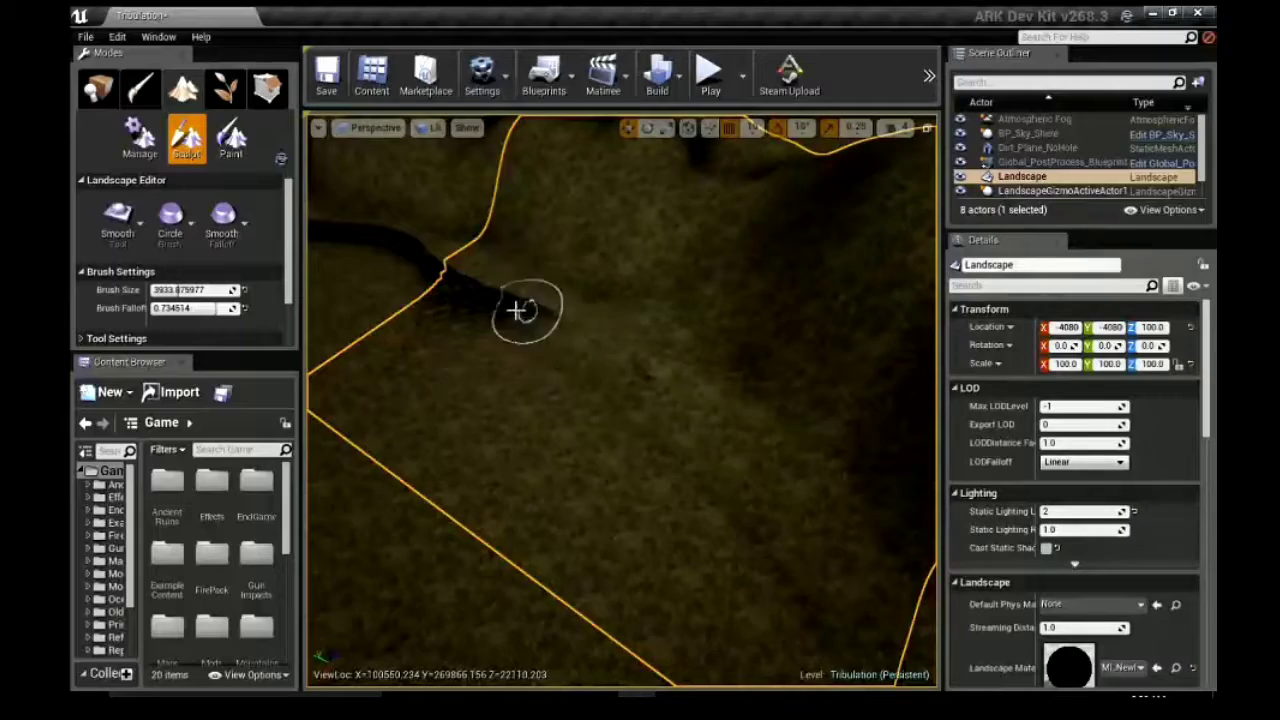
{"action": "right_click_drag", "start_coordinate": [517, 310], "coordinate": [728, 390]}
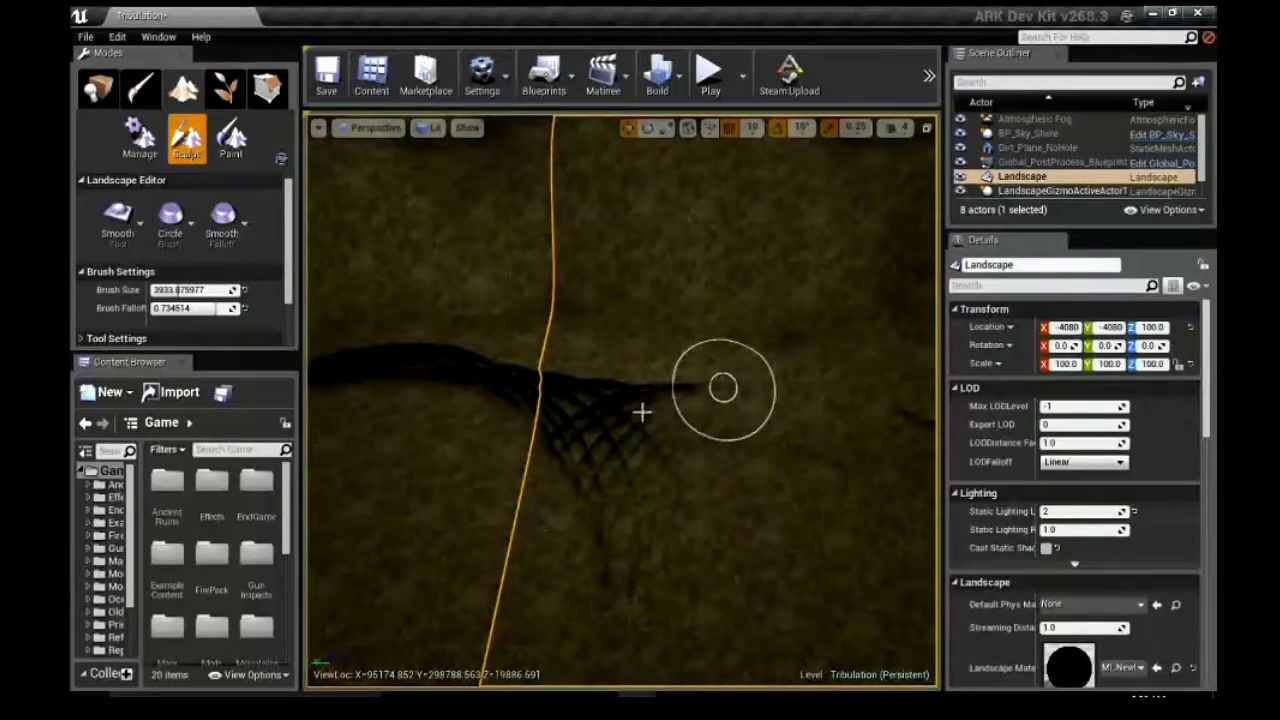
- Smooth the crosshatched ledge, the arched stretch beyond it and the forked ledge that follows
{"action": "mouse_move", "coordinate": [642, 411]}
{"action": "right_mouse_down"}
{"action": "mouse_move", "coordinate": [586, 494]}
{"action": "mouse_move", "coordinate": [634, 623]}
{"action": "mouse_move", "coordinate": [657, 471]}
{"action": "mouse_move", "coordinate": [773, 376]}
{"action": "mouse_move", "coordinate": [863, 426]}
{"action": "mouse_move", "coordinate": [778, 419]}
{"action": "right_mouse_up"}
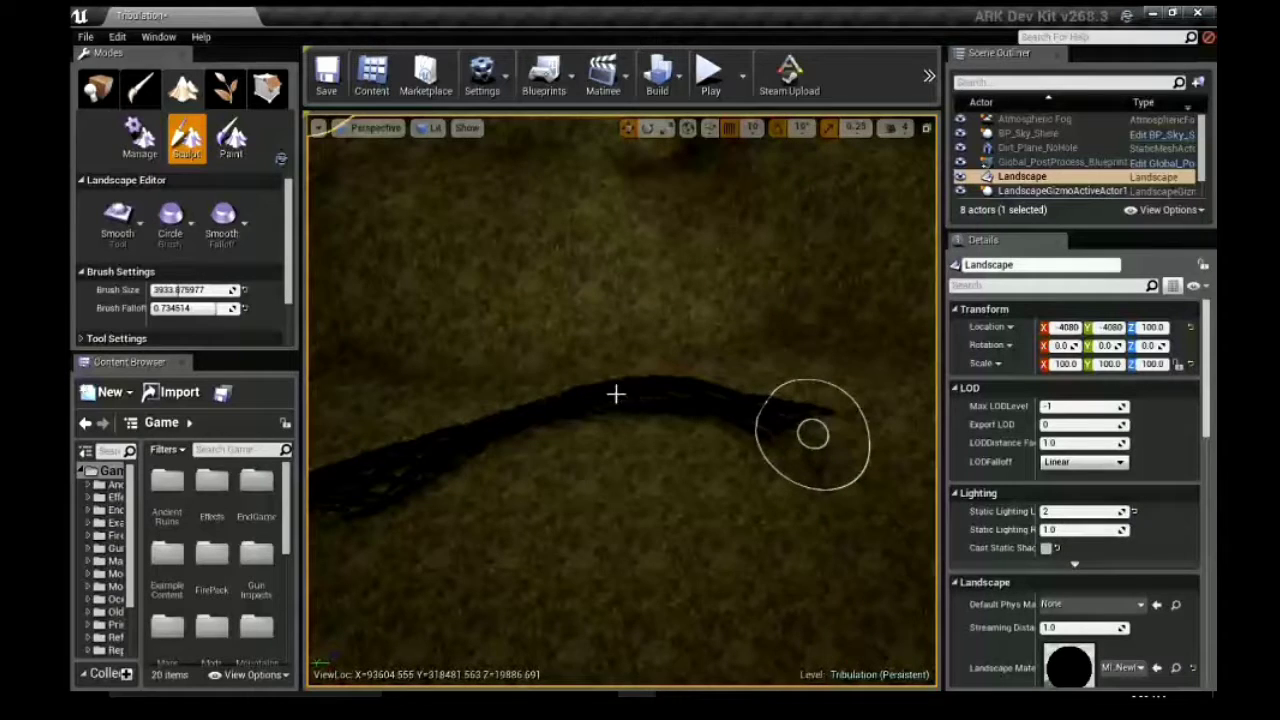
{"action": "mouse_move", "coordinate": [615, 395]}
{"action": "right_mouse_down"}
{"action": "mouse_move", "coordinate": [808, 414]}
{"action": "mouse_move", "coordinate": [734, 406]}
{"action": "mouse_move", "coordinate": [535, 430]}
{"action": "right_mouse_up"}
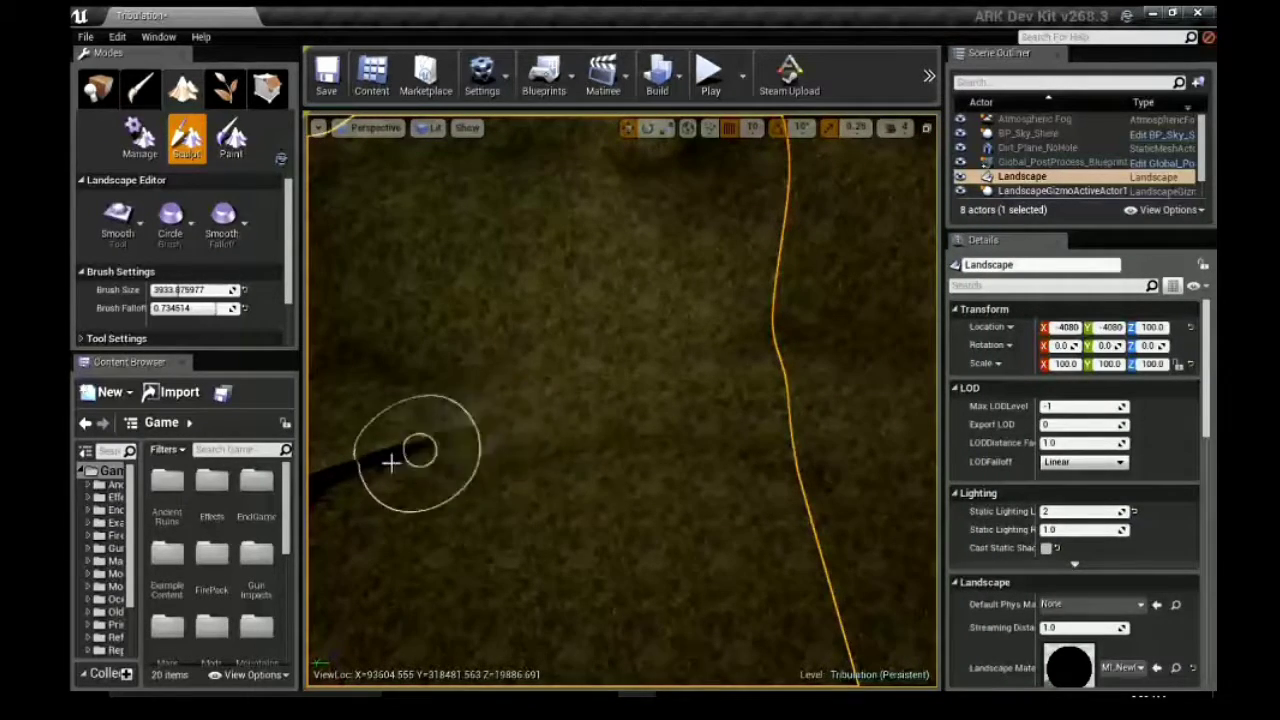
{"action": "right_click_drag", "start_coordinate": [483, 429], "coordinate": [770, 461]}
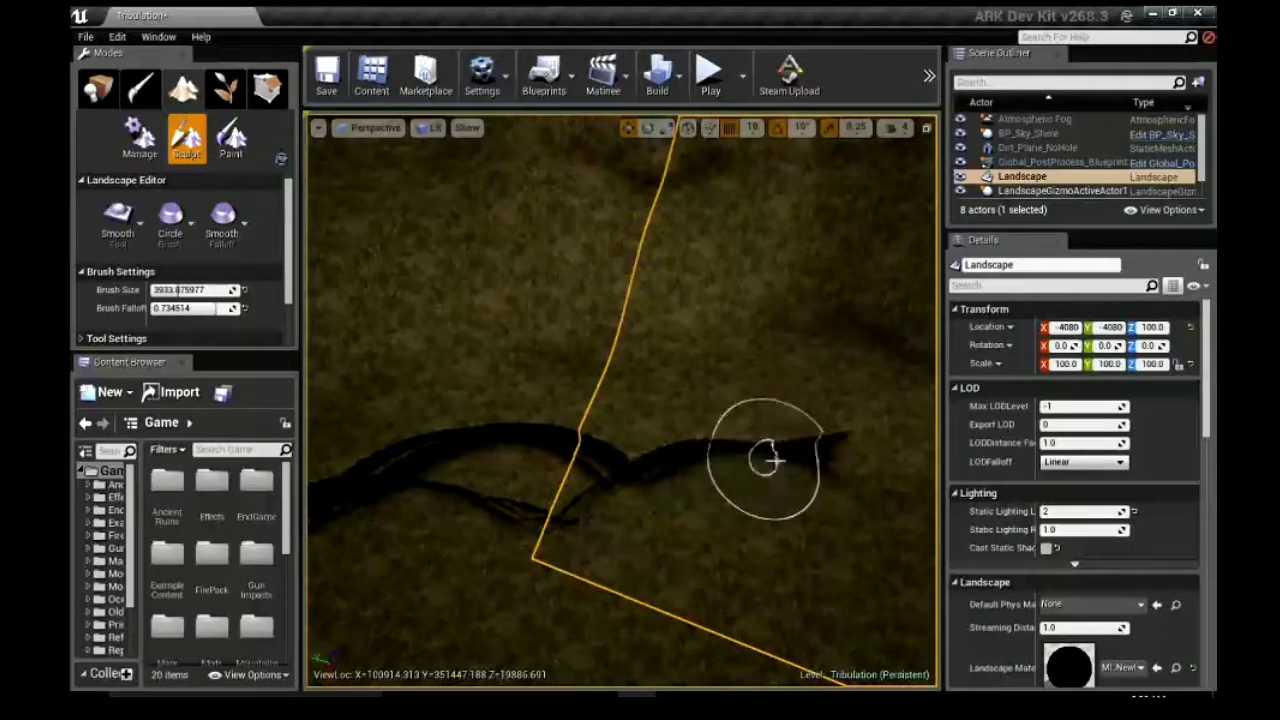
{"action": "mouse_move", "coordinate": [590, 492]}
{"action": "right_mouse_down"}
{"action": "mouse_move", "coordinate": [429, 494]}
{"action": "mouse_move", "coordinate": [401, 458]}
{"action": "mouse_move", "coordinate": [494, 437]}
{"action": "mouse_move", "coordinate": [590, 478]}
{"action": "mouse_move", "coordinate": [513, 457]}
{"action": "mouse_move", "coordinate": [363, 351]}
{"action": "mouse_move", "coordinate": [489, 446]}
{"action": "mouse_move", "coordinate": [810, 474]}
{"action": "mouse_move", "coordinate": [737, 383]}
{"action": "mouse_move", "coordinate": [829, 394]}
{"action": "mouse_move", "coordinate": [580, 434]}
{"action": "mouse_move", "coordinate": [622, 418]}
{"action": "mouse_move", "coordinate": [614, 446]}
{"action": "mouse_move", "coordinate": [777, 363]}
{"action": "mouse_move", "coordinate": [512, 435]}
{"action": "mouse_move", "coordinate": [537, 478]}
{"action": "right_mouse_up"}
- Raise rugged bulges along the foot of the mountain range using the Sculpt tool with a brush size of about 11708 and falloff of about 0.363
{"action": "key", "text": "bracketright"}
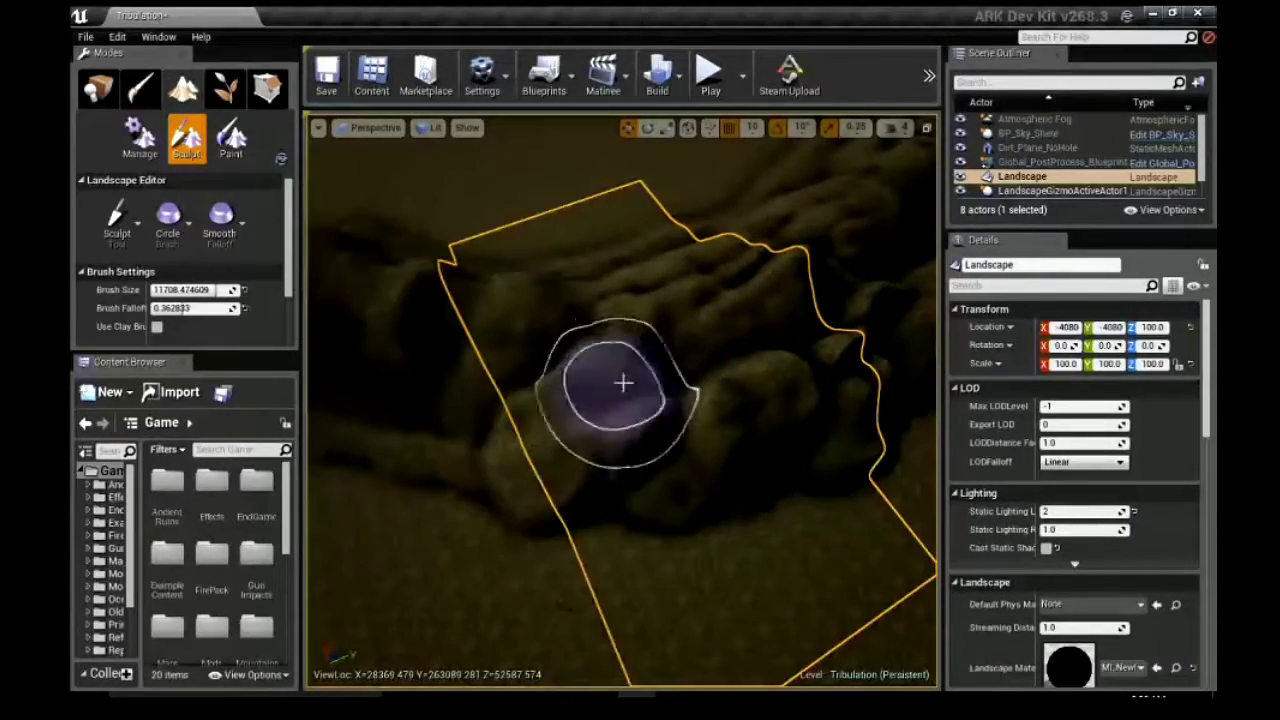
{"action": "mouse_move", "coordinate": [623, 383]}
{"action": "right_mouse_down"}
{"action": "mouse_move", "coordinate": [857, 229]}
{"action": "mouse_move", "coordinate": [571, 334]}
{"action": "mouse_move", "coordinate": [350, 230]}
{"action": "mouse_move", "coordinate": [509, 257]}
{"action": "mouse_move", "coordinate": [720, 410]}
{"action": "right_mouse_up"}
{"action": "mouse_move", "coordinate": [650, 345]}
{"action": "right_mouse_down"}
{"action": "mouse_move", "coordinate": [514, 257]}
{"action": "mouse_move", "coordinate": [523, 229]}
{"action": "mouse_move", "coordinate": [655, 305]}
{"action": "right_mouse_up"}
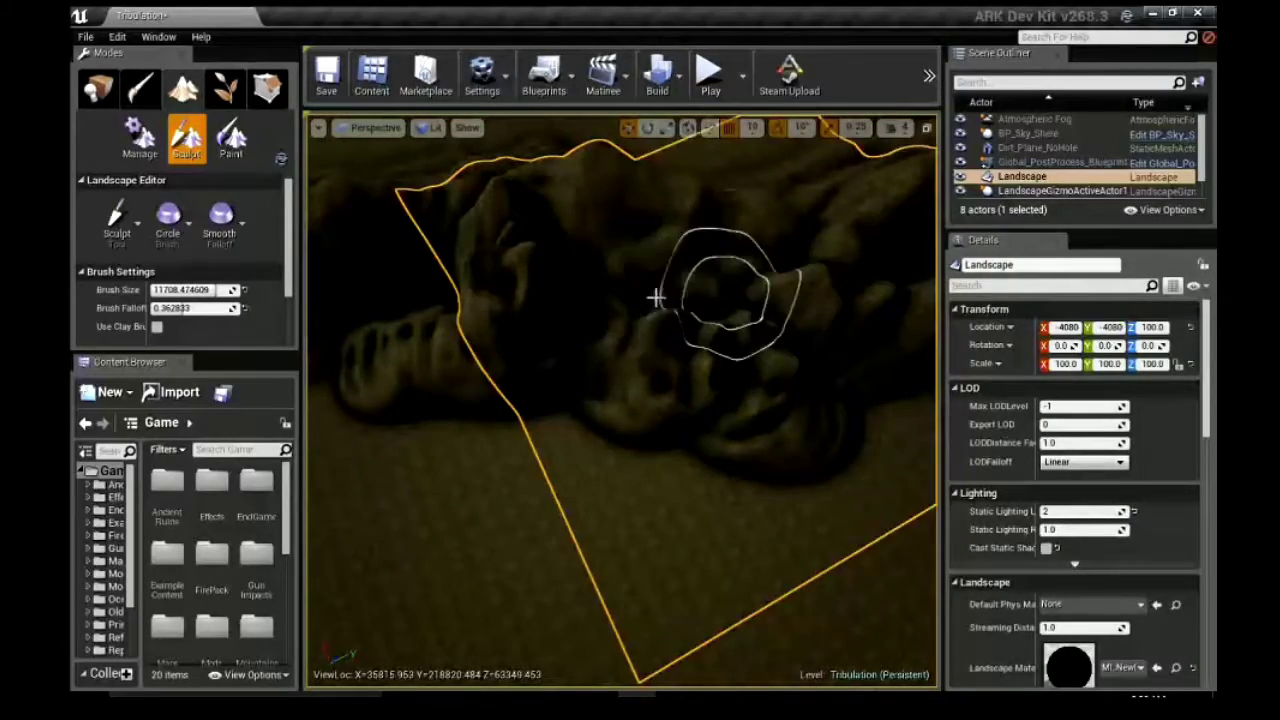
{"action": "mouse_move", "coordinate": [652, 421]}
{"action": "right_mouse_down"}
{"action": "mouse_move", "coordinate": [560, 350]}
{"action": "mouse_move", "coordinate": [763, 371]}
{"action": "mouse_move", "coordinate": [700, 330]}
{"action": "mouse_move", "coordinate": [457, 518]}
{"action": "right_mouse_up"}
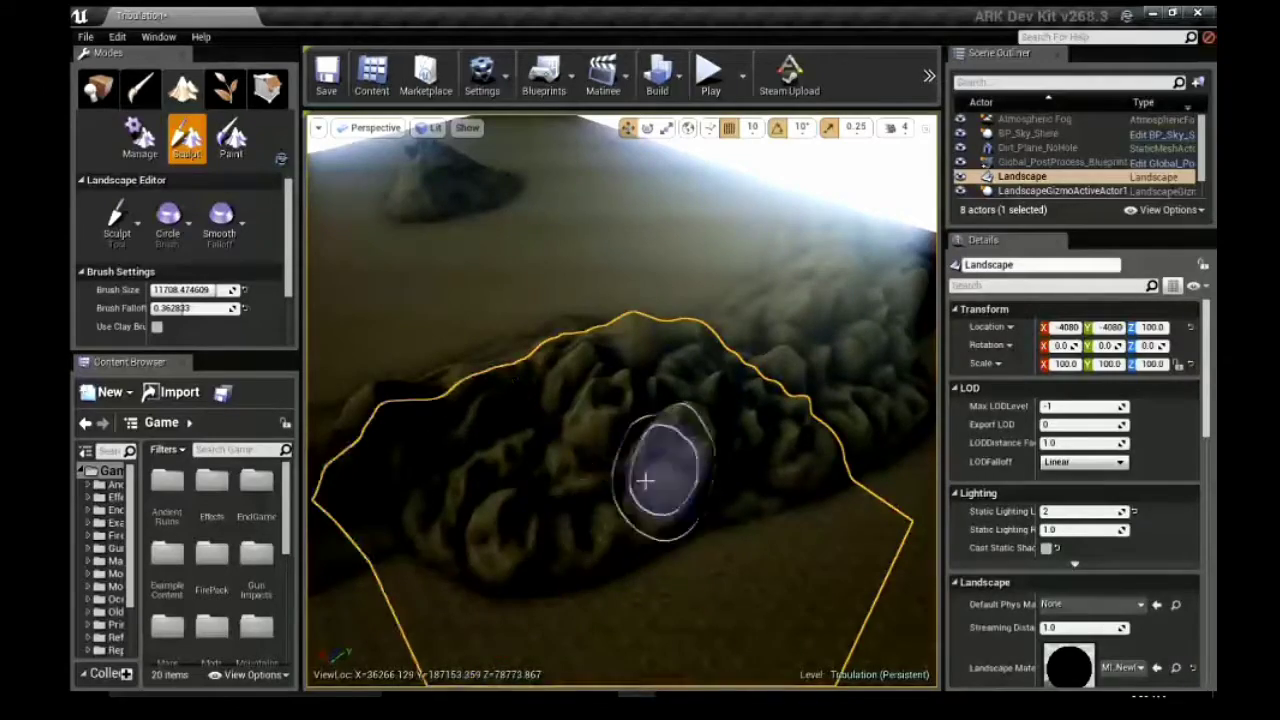
{"action": "right_click_drag", "start_coordinate": [644, 481], "coordinate": [699, 359]}
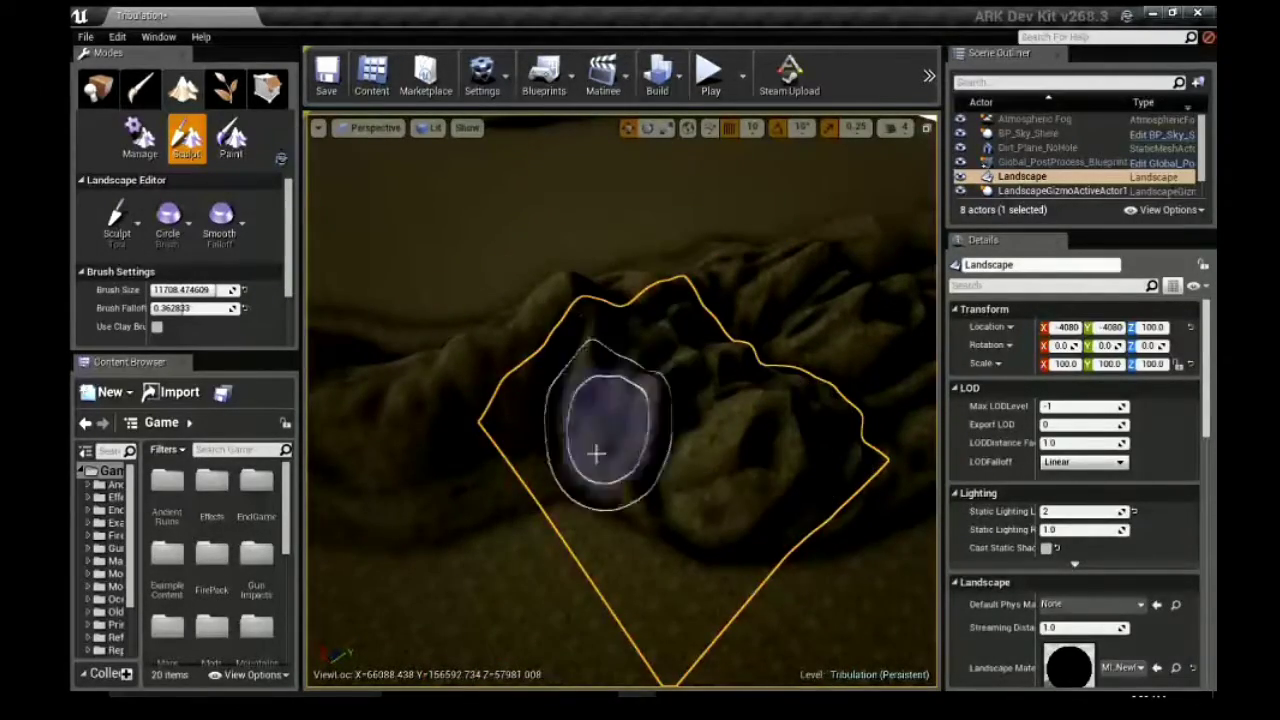
{"action": "mouse_move", "coordinate": [596, 453]}
{"action": "right_mouse_down"}
{"action": "mouse_move", "coordinate": [394, 500]}
{"action": "mouse_move", "coordinate": [480, 430]}
{"action": "mouse_move", "coordinate": [637, 465]}
{"action": "right_mouse_up"}
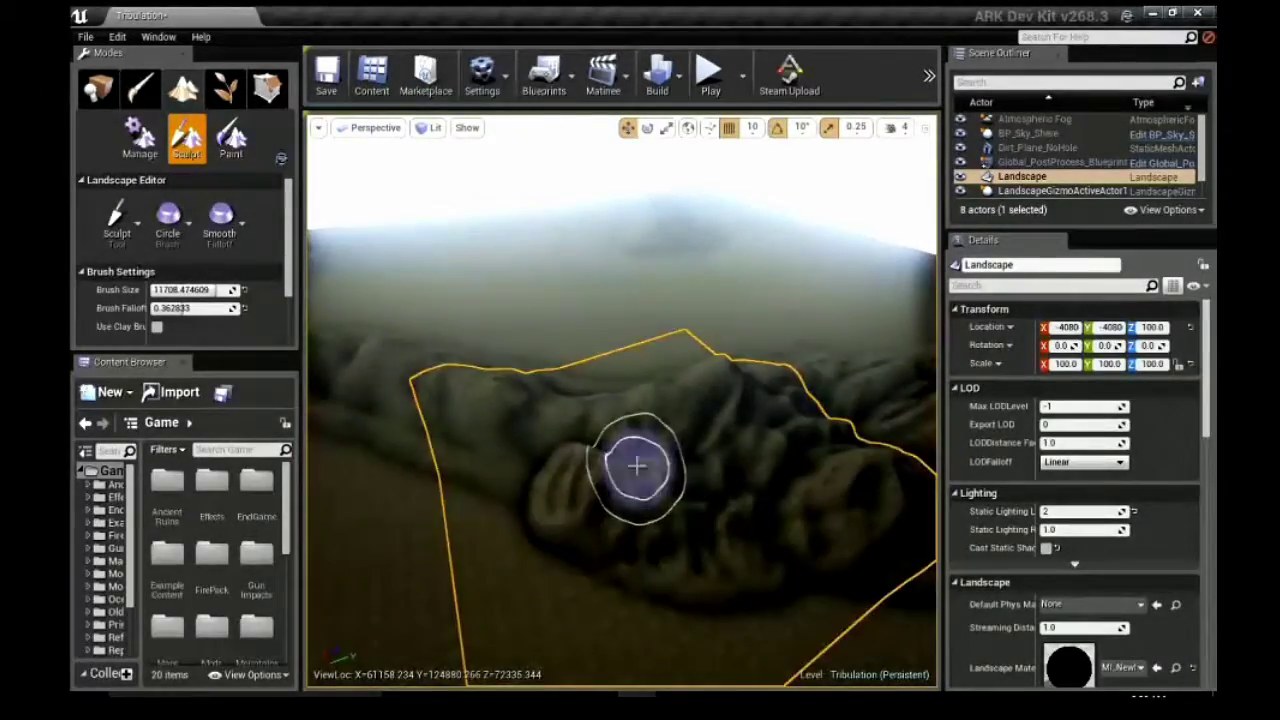
- Continue sculpting rough, uneven foothills along the next stretch of the mountain range toward its bend
{"action": "mouse_move", "coordinate": [697, 519]}
{"action": "right_mouse_down"}
{"action": "mouse_move", "coordinate": [606, 434]}
{"action": "mouse_move", "coordinate": [420, 480]}
{"action": "right_mouse_up"}
{"action": "right_click_drag", "start_coordinate": [447, 383], "coordinate": [651, 338]}
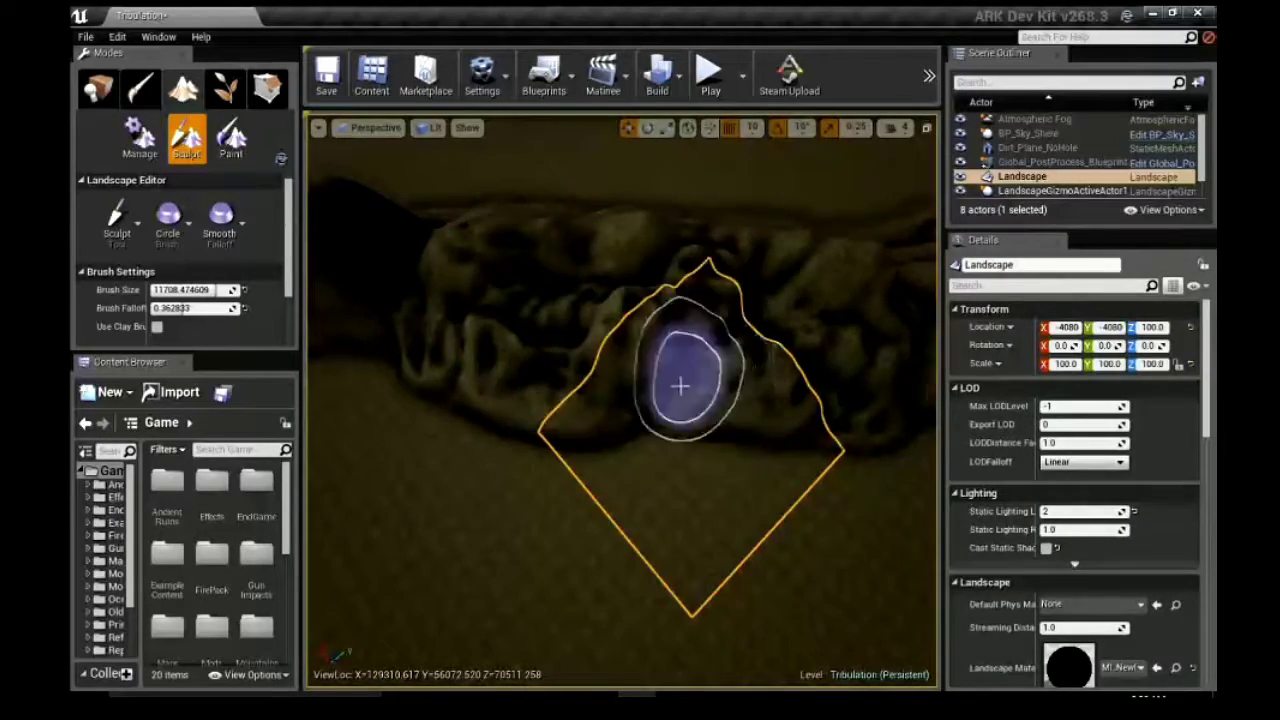
{"action": "right_click_drag", "start_coordinate": [680, 386], "coordinate": [672, 440]}
{"action": "mouse_move", "coordinate": [819, 430]}
{"action": "right_mouse_down"}
{"action": "mouse_move", "coordinate": [474, 271]}
{"action": "mouse_move", "coordinate": [588, 352]}
{"action": "mouse_move", "coordinate": [425, 310]}
{"action": "right_mouse_up"}
{"action": "right_click_drag", "start_coordinate": [503, 432], "coordinate": [586, 477]}
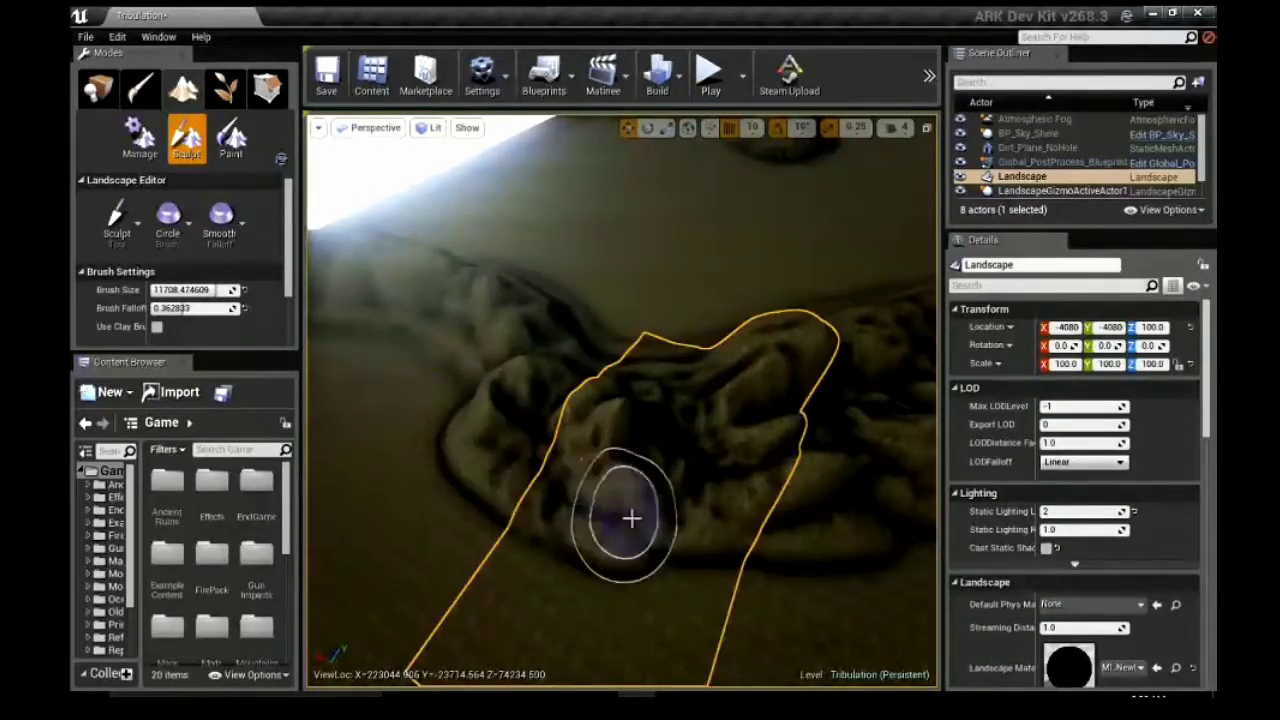
- Sculpt rocky bulges along the low stretch of the range beyond the bend and review the mountains from the enclosed ground
{"action": "right_click_drag", "start_coordinate": [631, 517], "coordinate": [448, 412]}
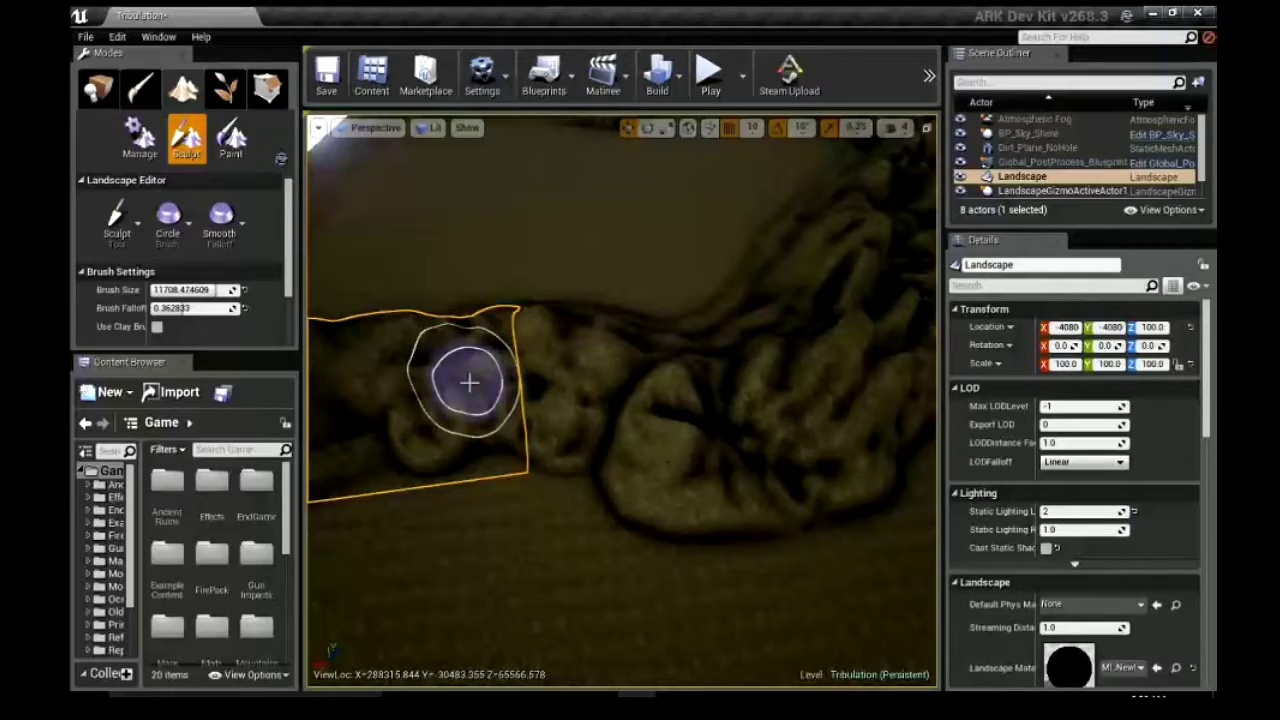
{"action": "right_click_drag", "start_coordinate": [469, 382], "coordinate": [693, 487]}
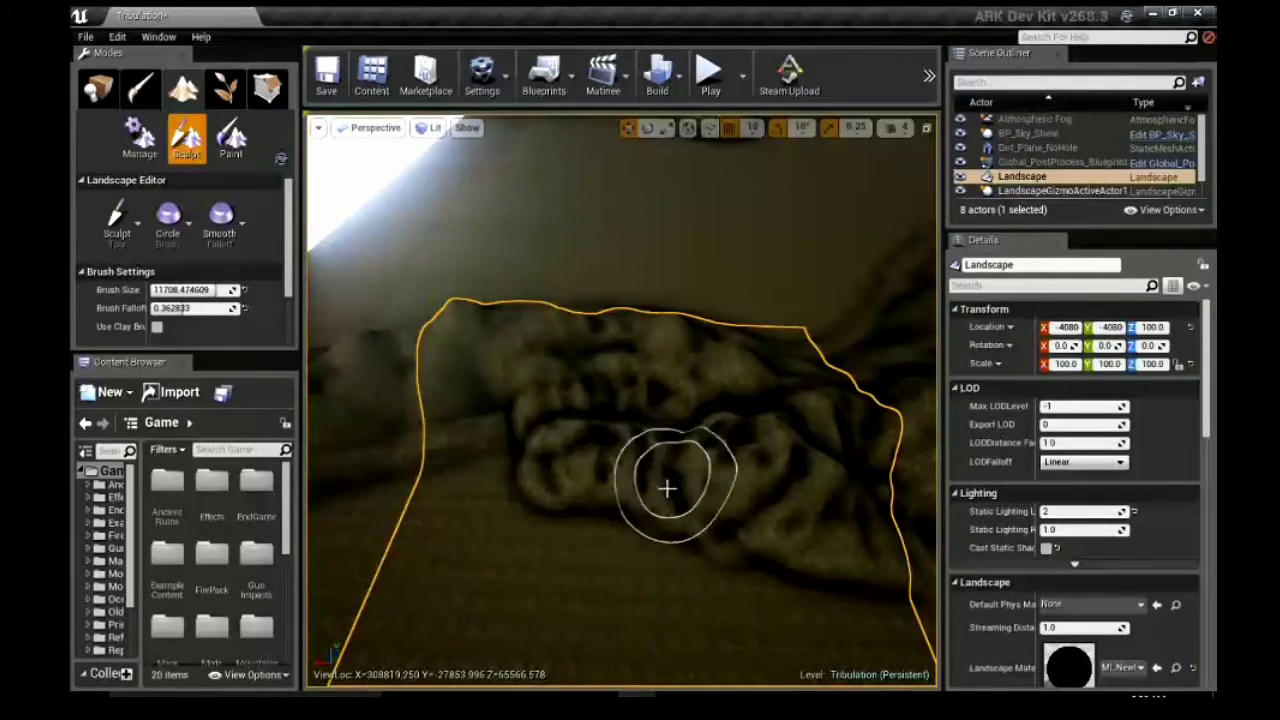
{"action": "left_click_drag", "start_coordinate": [667, 488], "coordinate": [432, 432]}
{"action": "right_click_drag", "start_coordinate": [798, 400], "coordinate": [756, 286]}
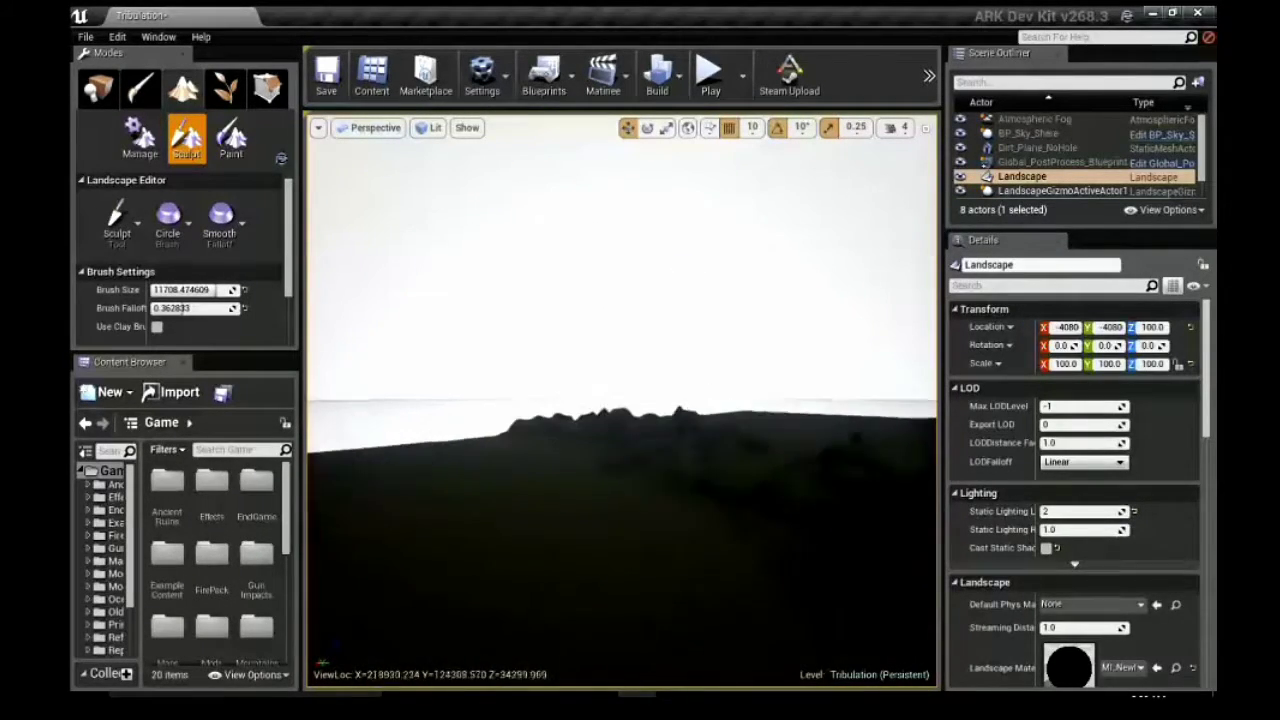
{"action": "right_click_drag", "start_coordinate": [756, 286], "coordinate": [748, 294]}
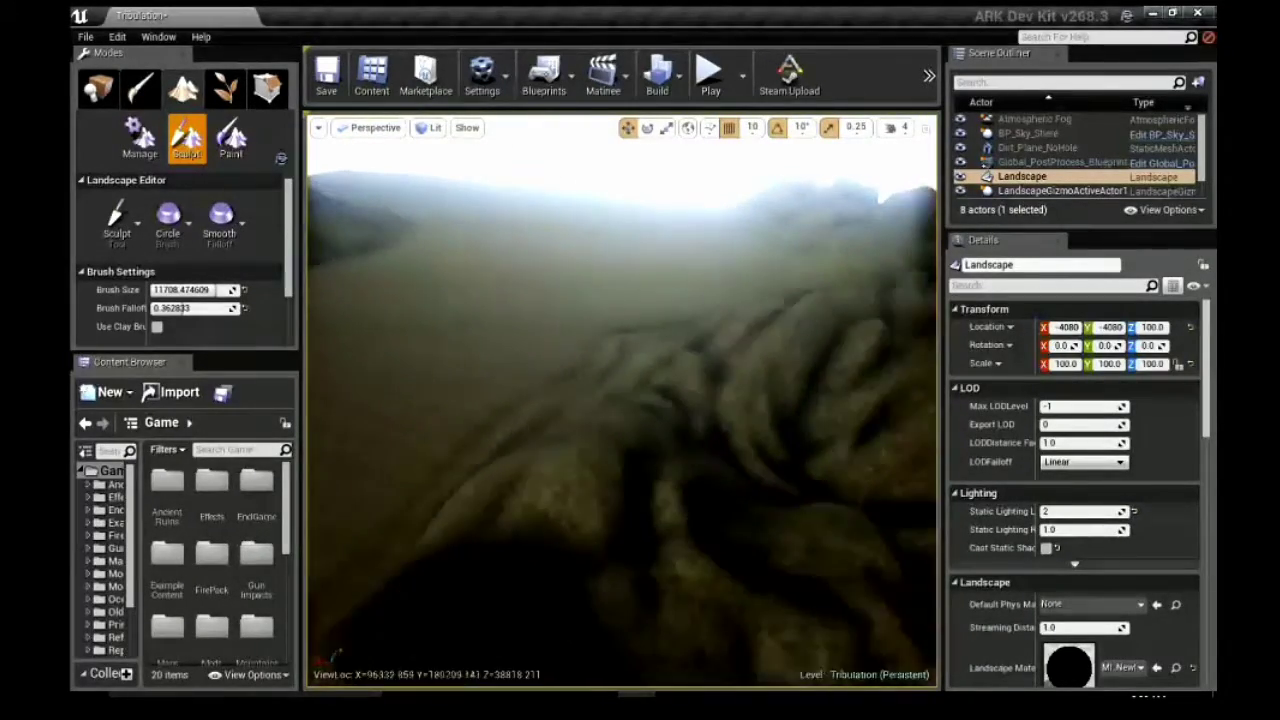